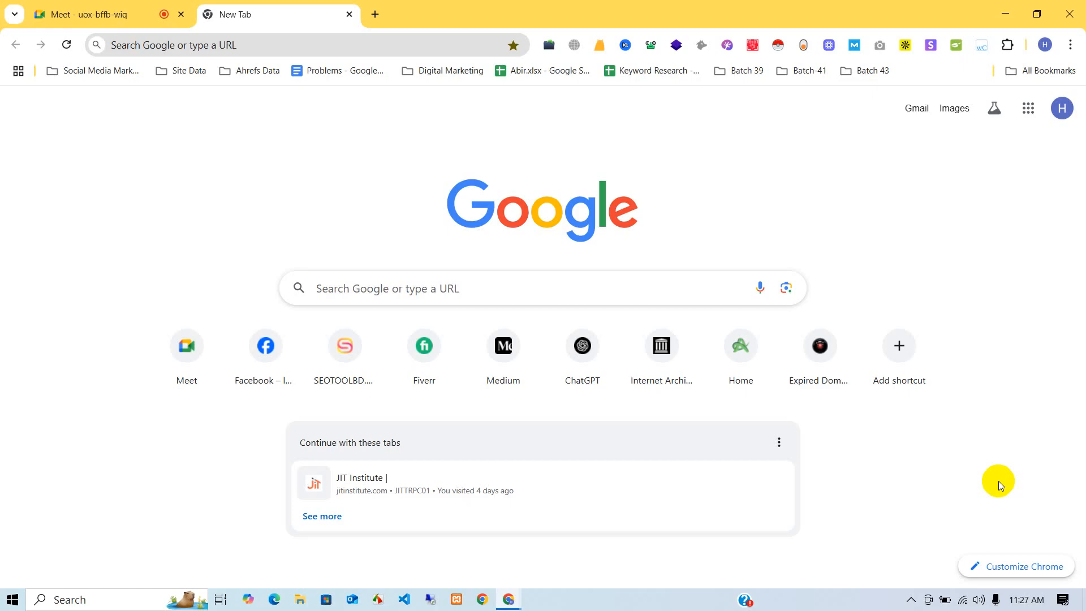
- Load weebly.com from the address bar and open another new tab beside it
click(161, 49)
text(weebly.com)
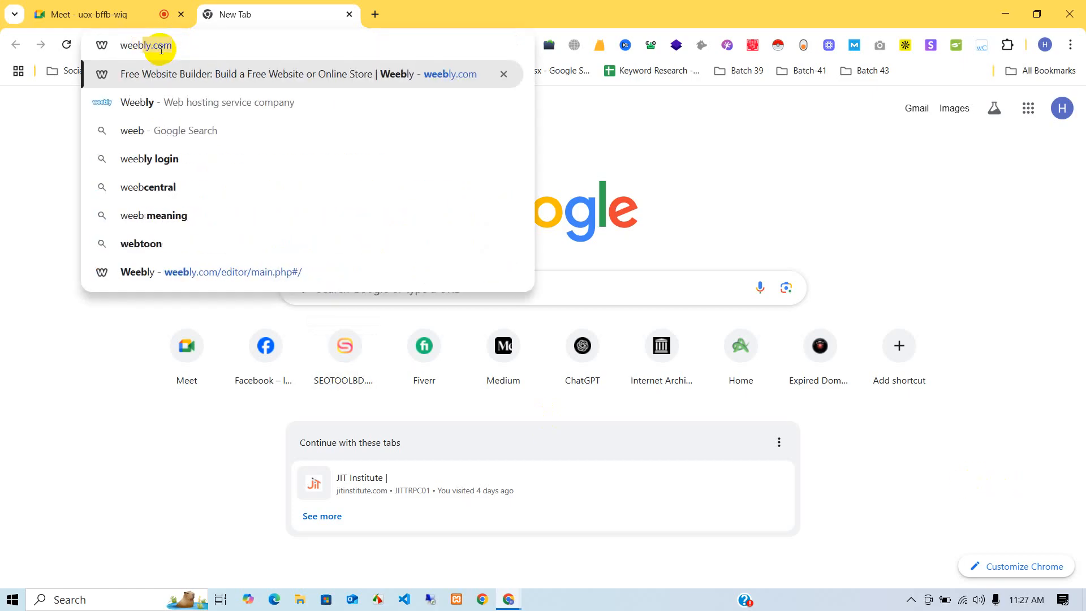
key(Return)
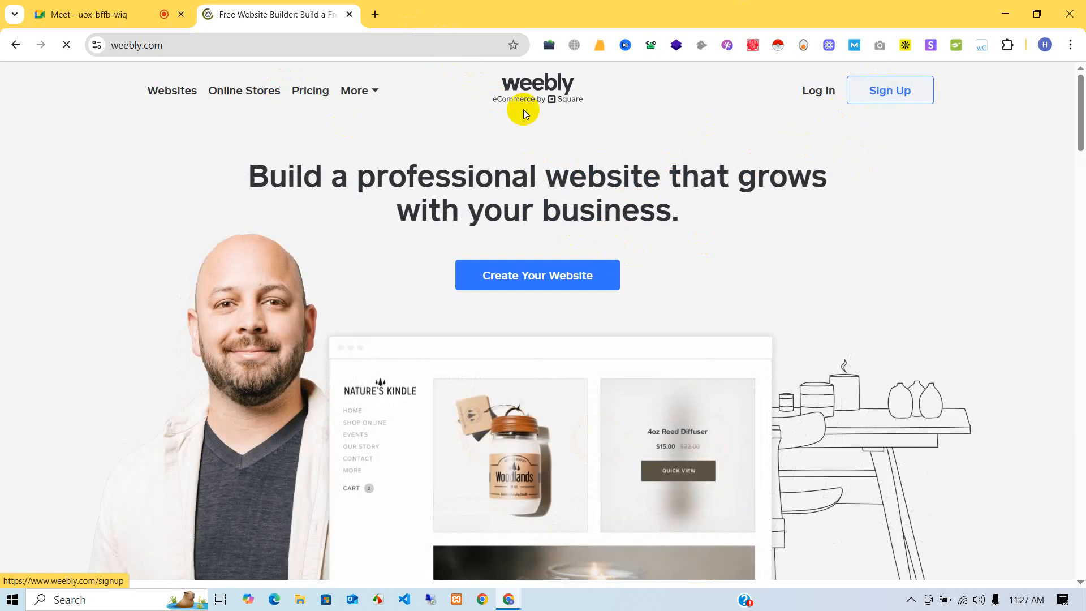
click(375, 15)
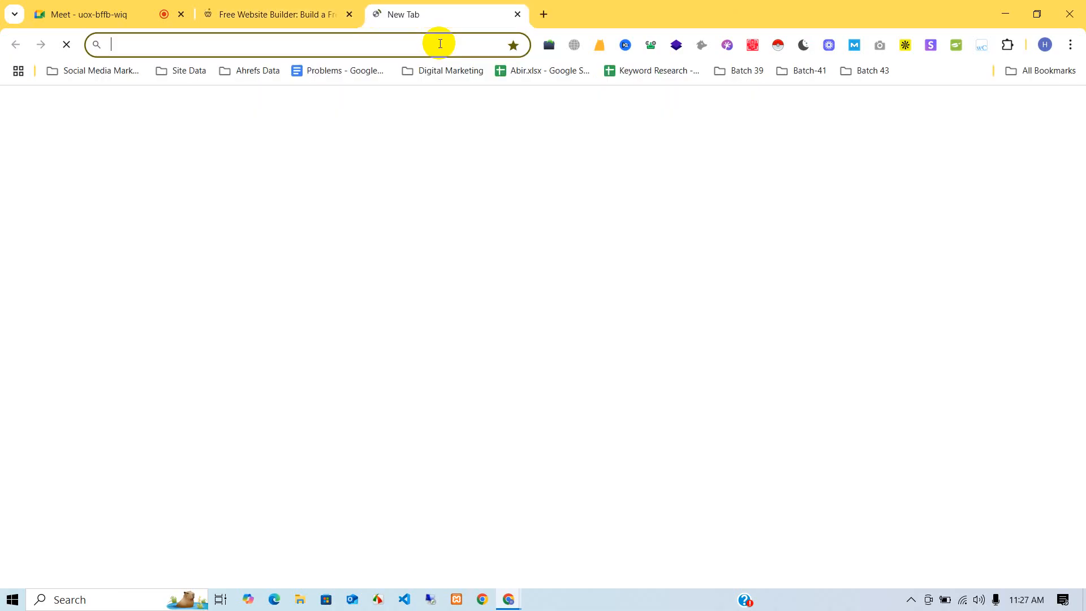
- Search for 'temp mail' and open the temp-mail.org disposable email site
text(temp mai)
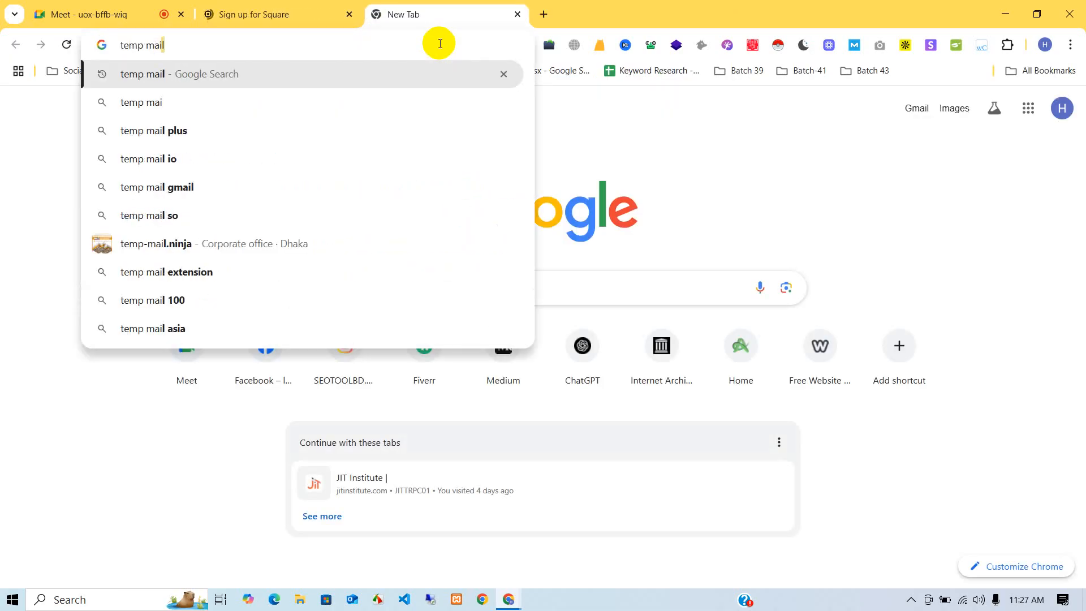
key(Return)
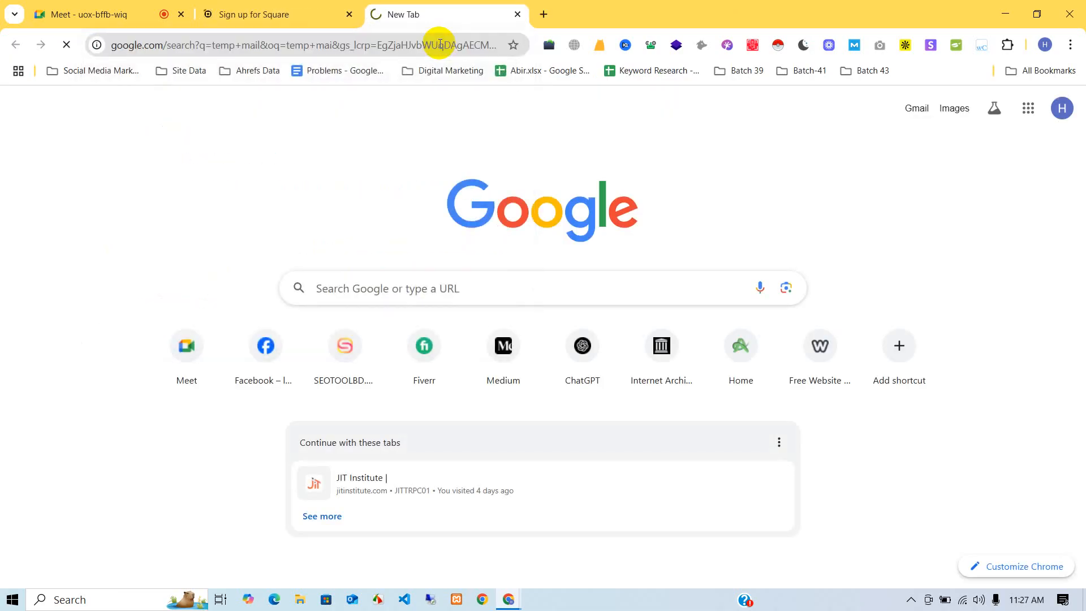
click(42, 14)
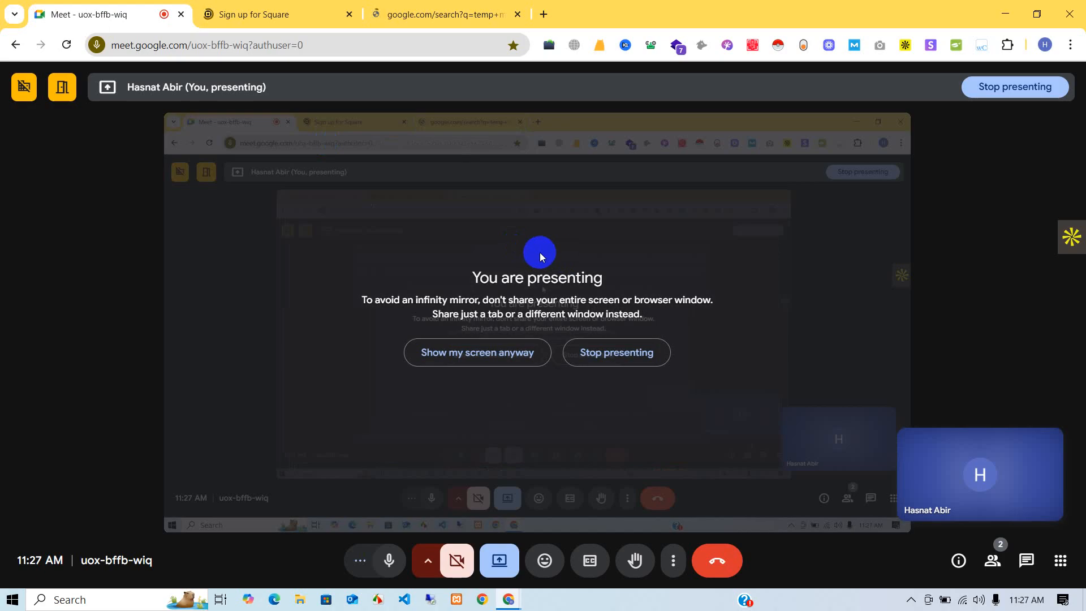
click(458, 4)
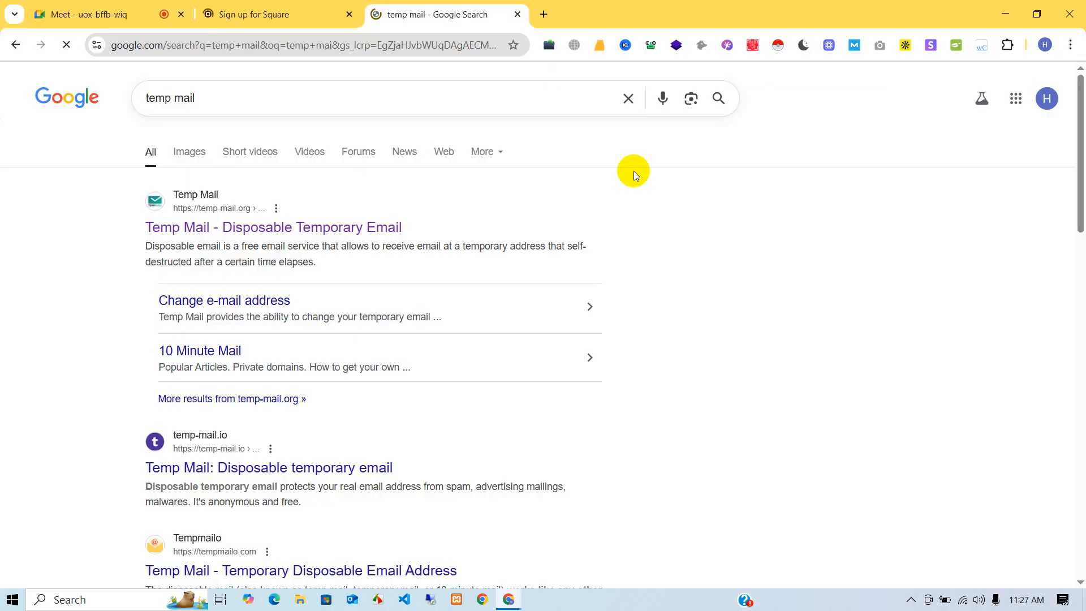
click(271, 228)
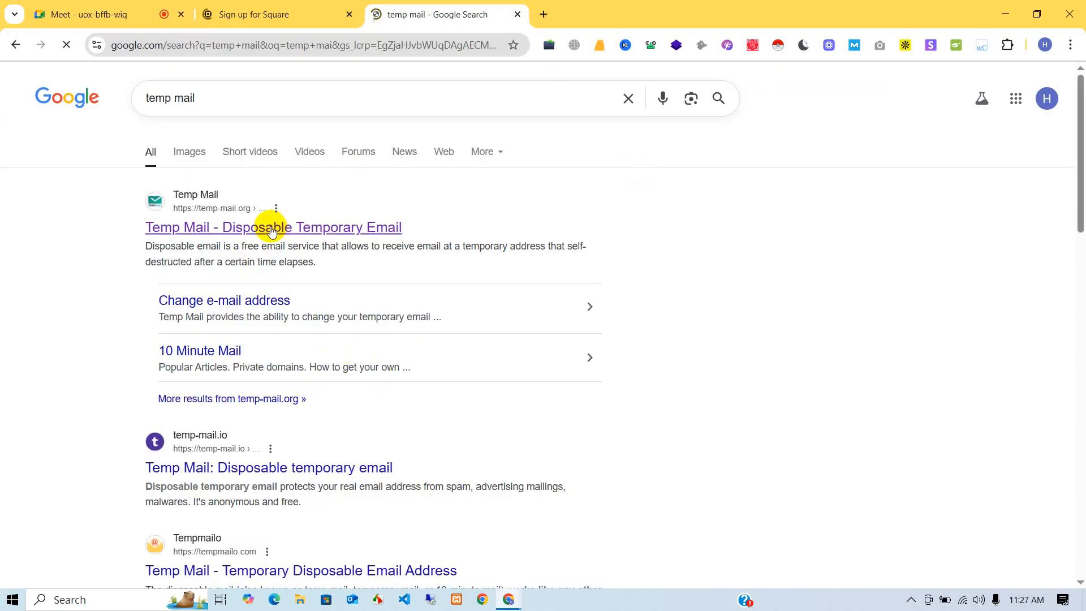
- Move the Square sign-up tab after Temp Mail and return to the sign-up form
click(253, 11)
drag(244, 4, 485, 5)
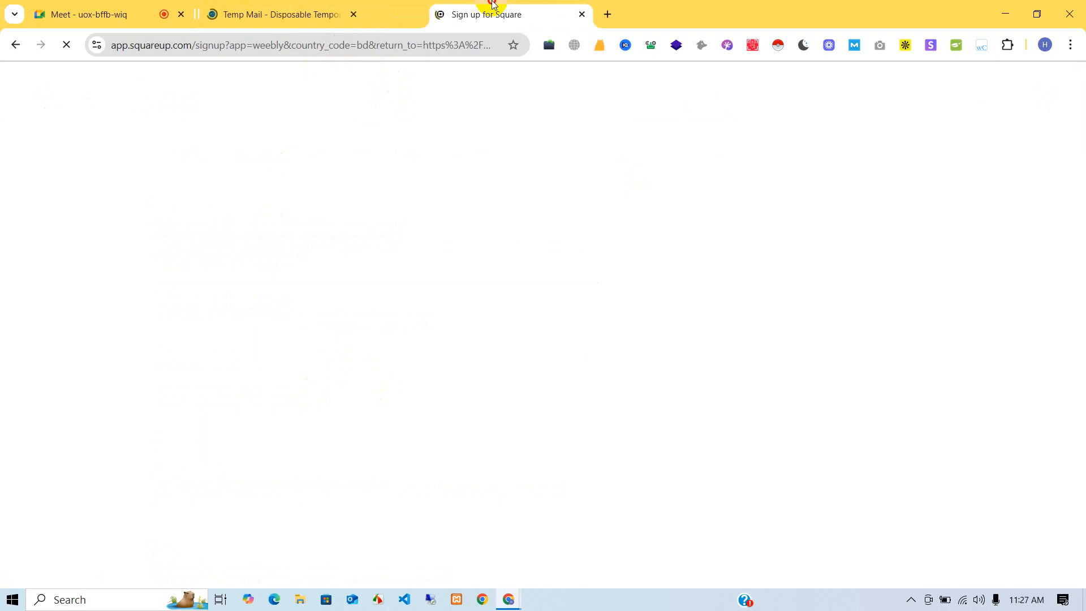
click(270, 11)
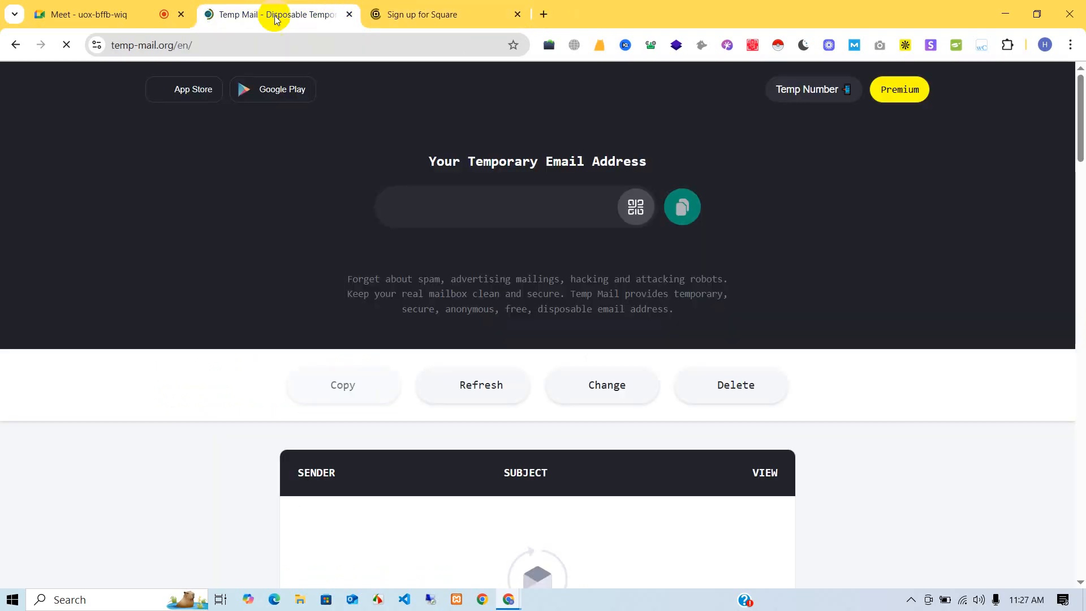
click(439, 5)
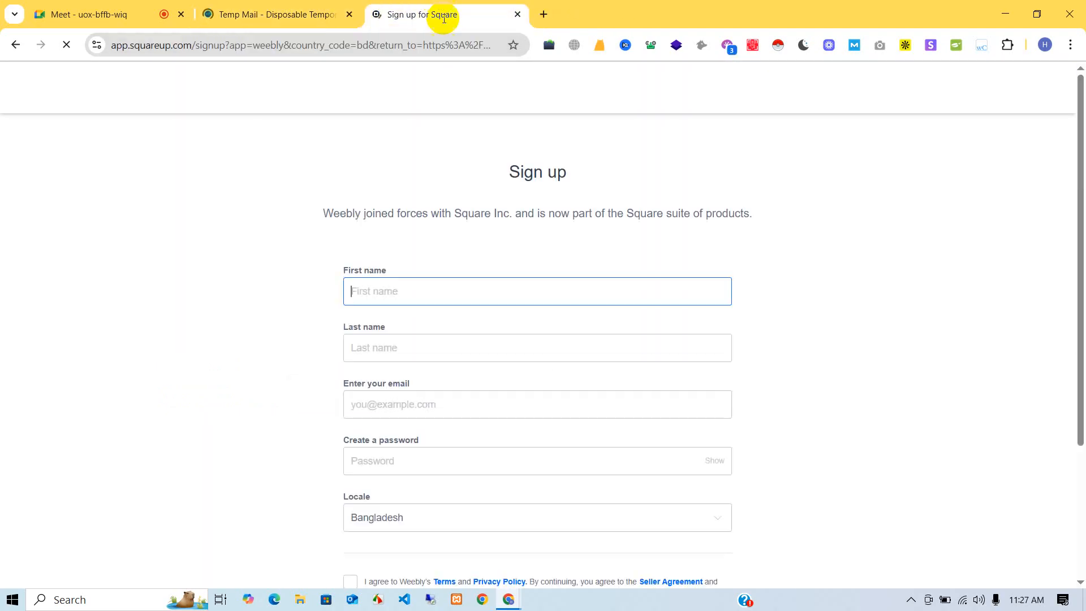
- Autofill the first and last name, then copy the temporary address on Temp Mail
click(438, 292)
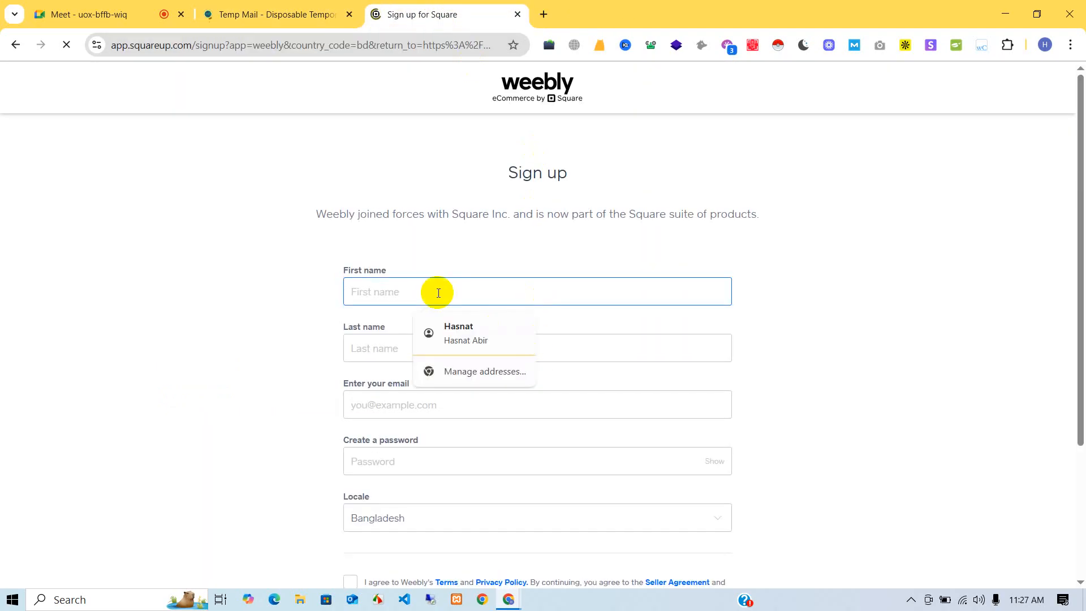
click(460, 331)
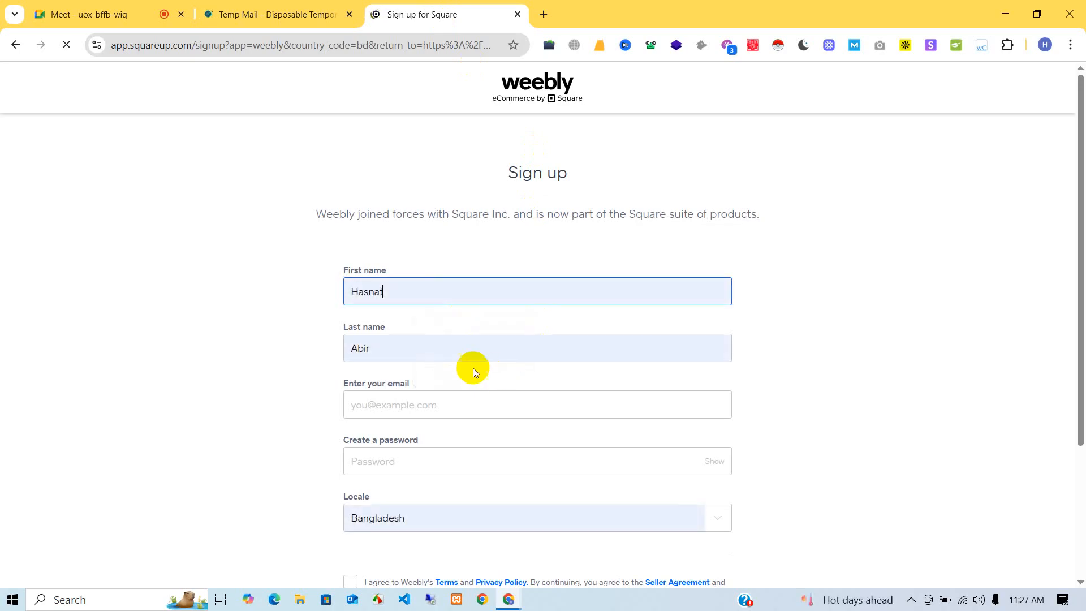
click(283, 5)
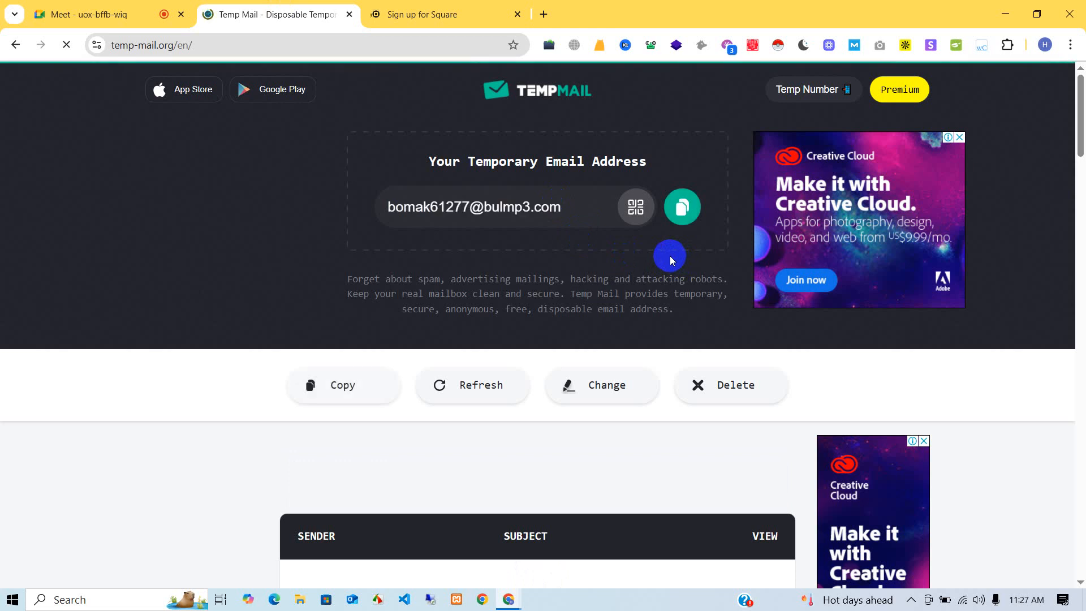
click(682, 207)
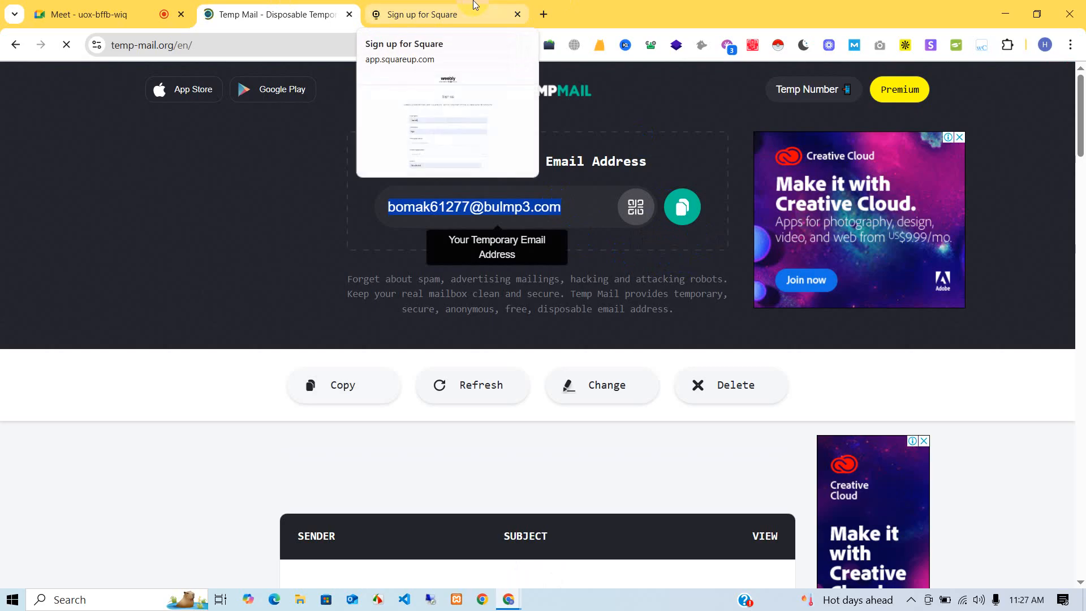
- Keep the Meet call from ending and return to the Square sign-up form
click(520, 244)
click(107, 14)
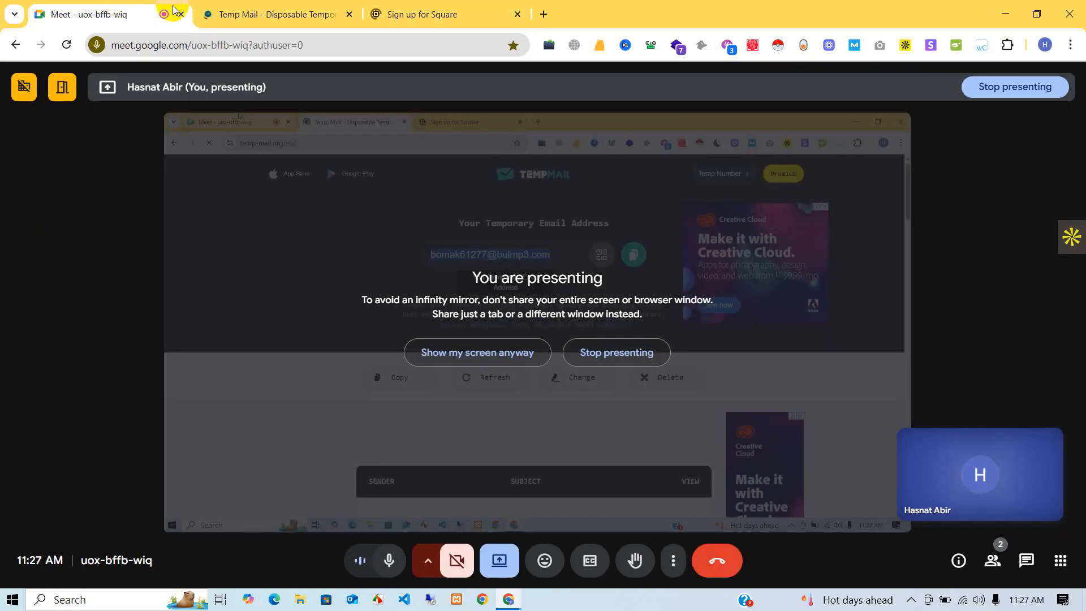
click(590, 412)
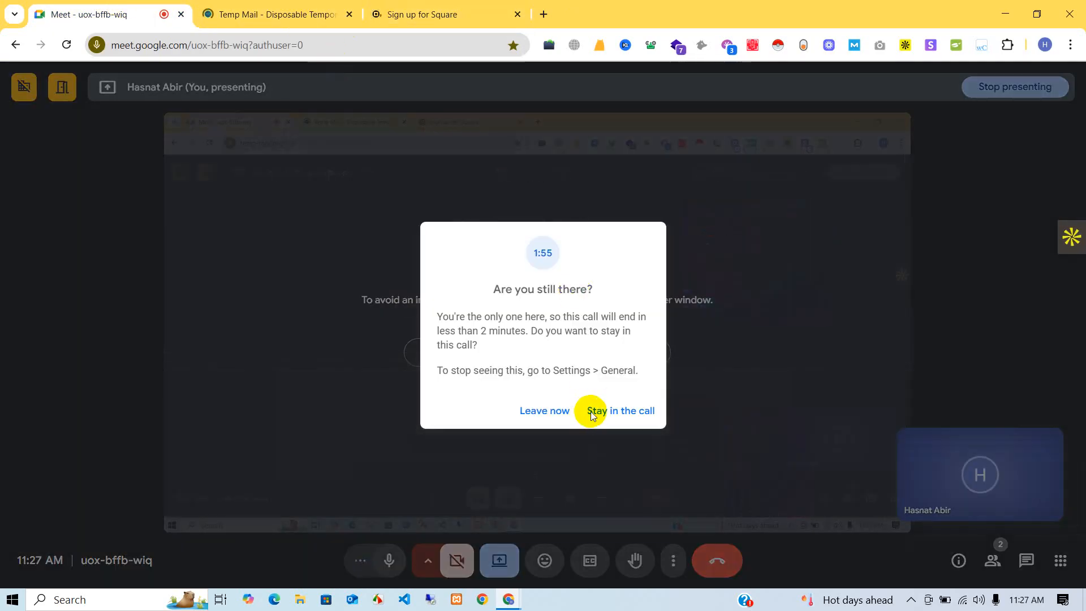
click(604, 405)
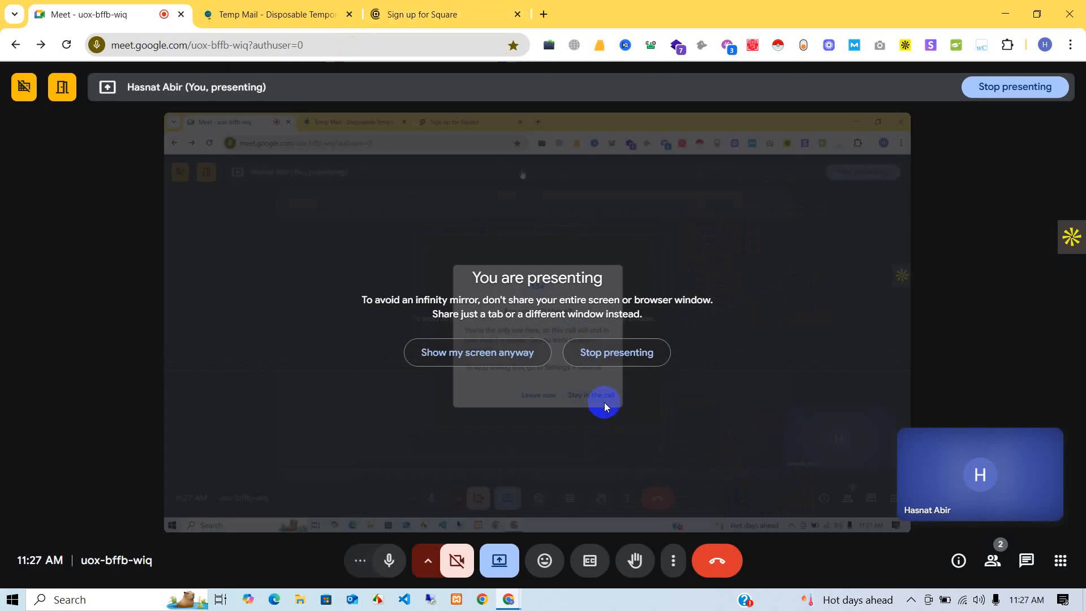
click(396, 12)
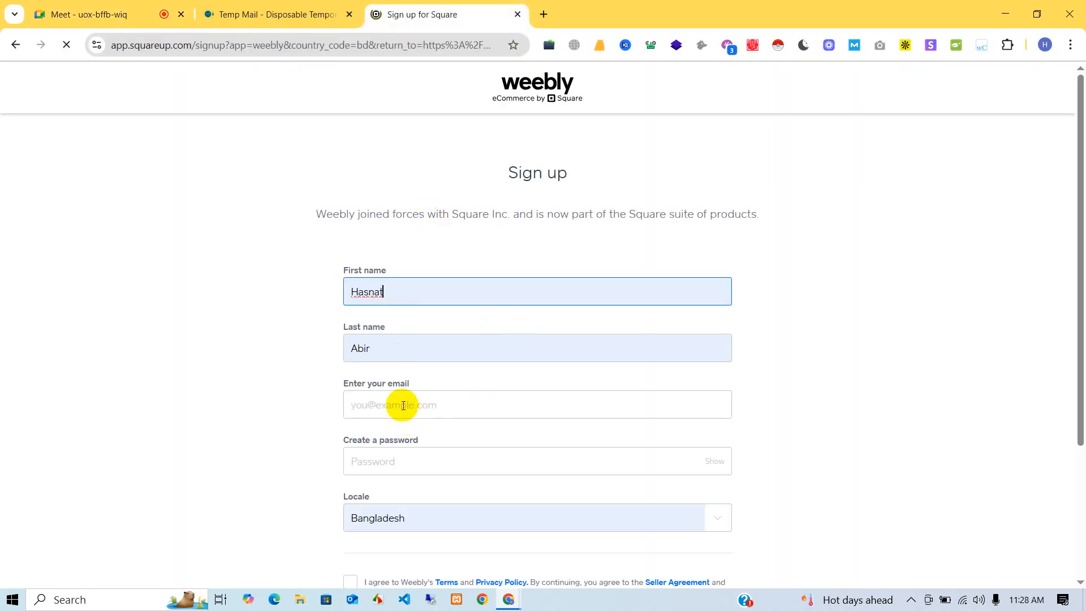
- Paste the temporary Temp Mail address into the email field, rechecking it on Temp Mail
right_click(398, 398)
click(423, 238)
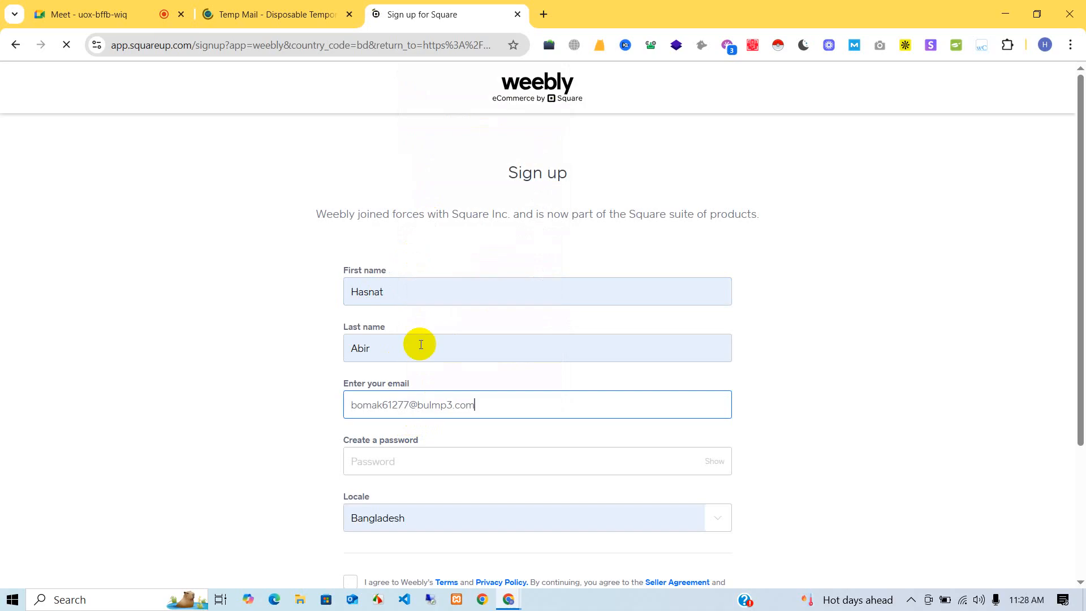
click(425, 455)
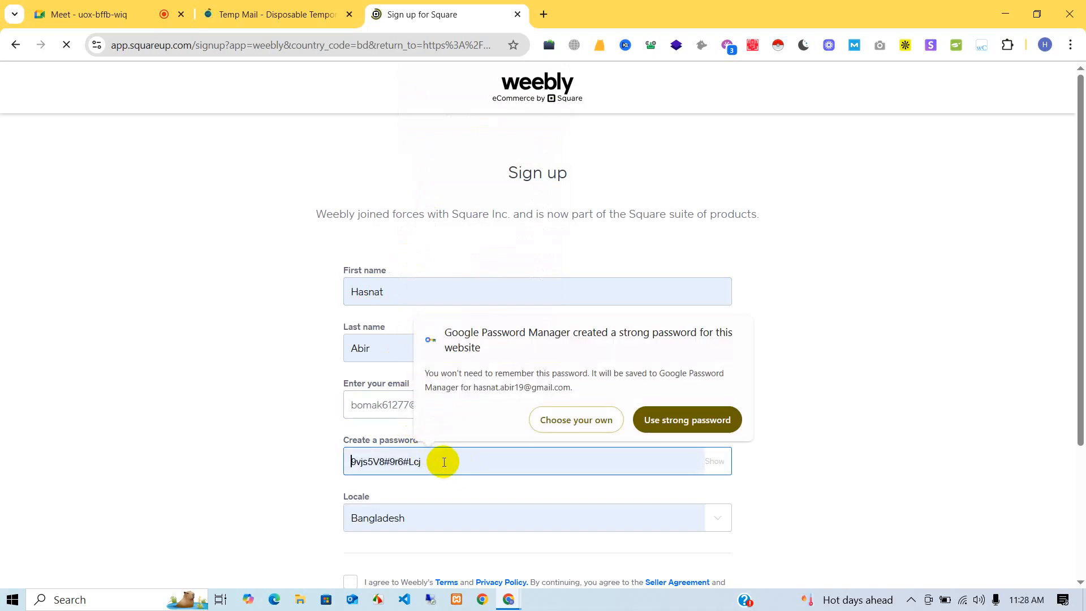
text(••)
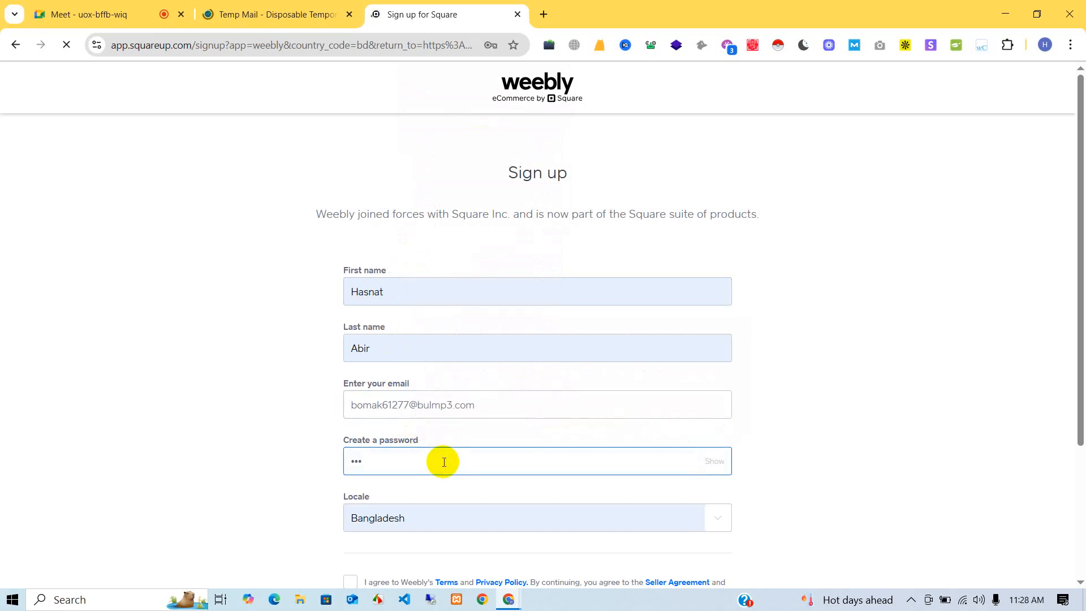
key(BackSpace)
key(BackSpace)
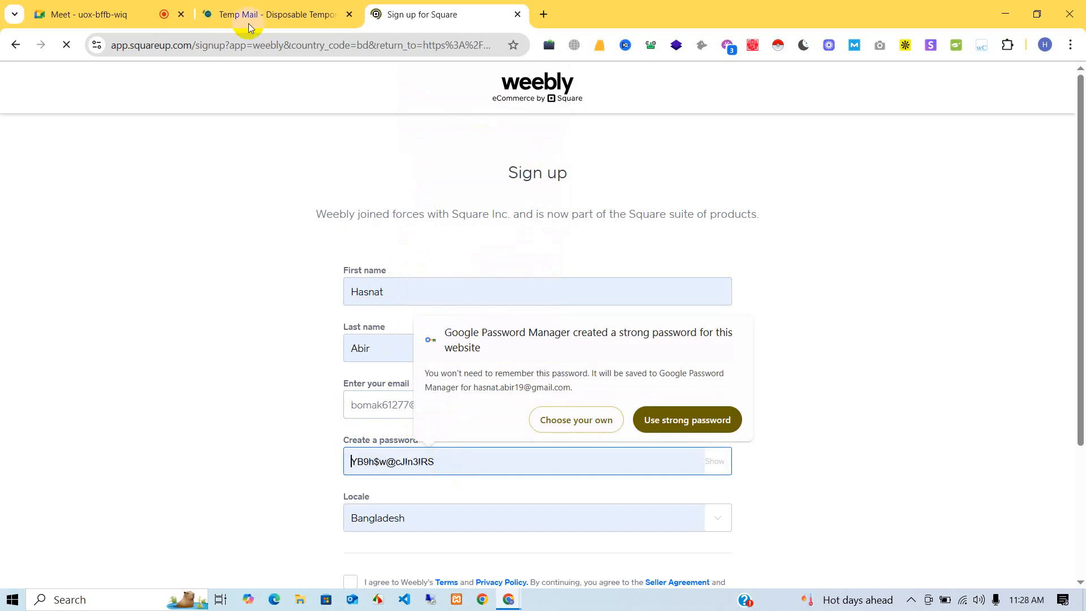
click(249, 17)
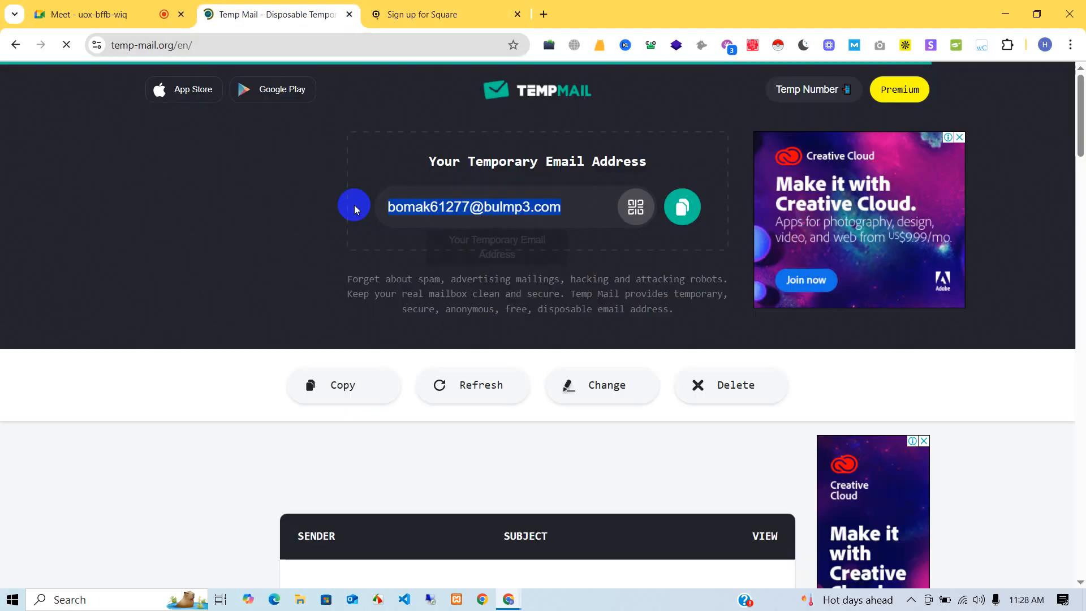
scroll(547, 383, down, 3)
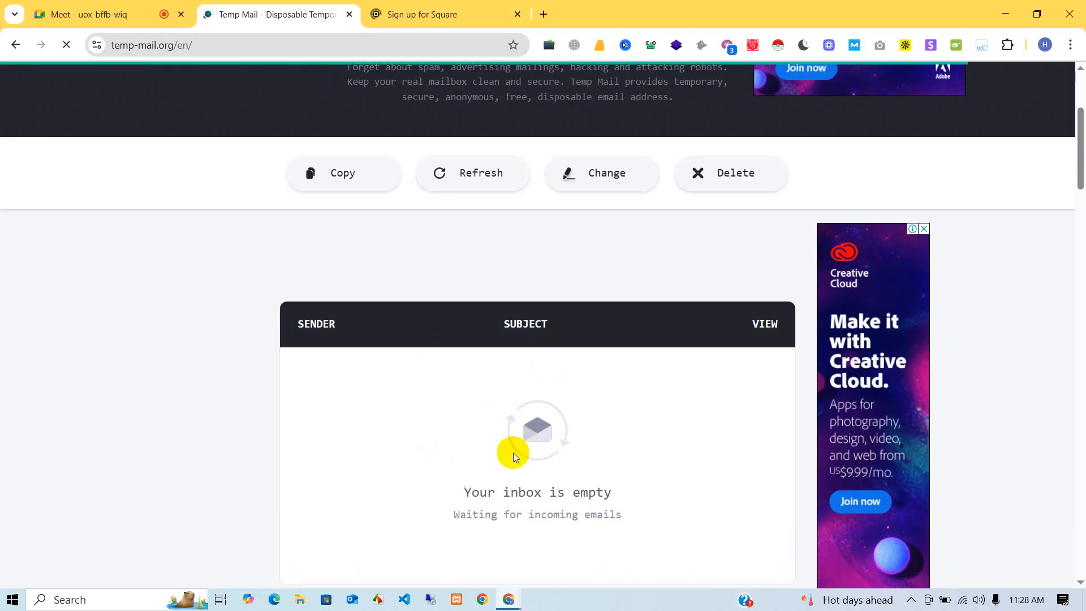
scroll(513, 452, up, 3)
click(562, 238)
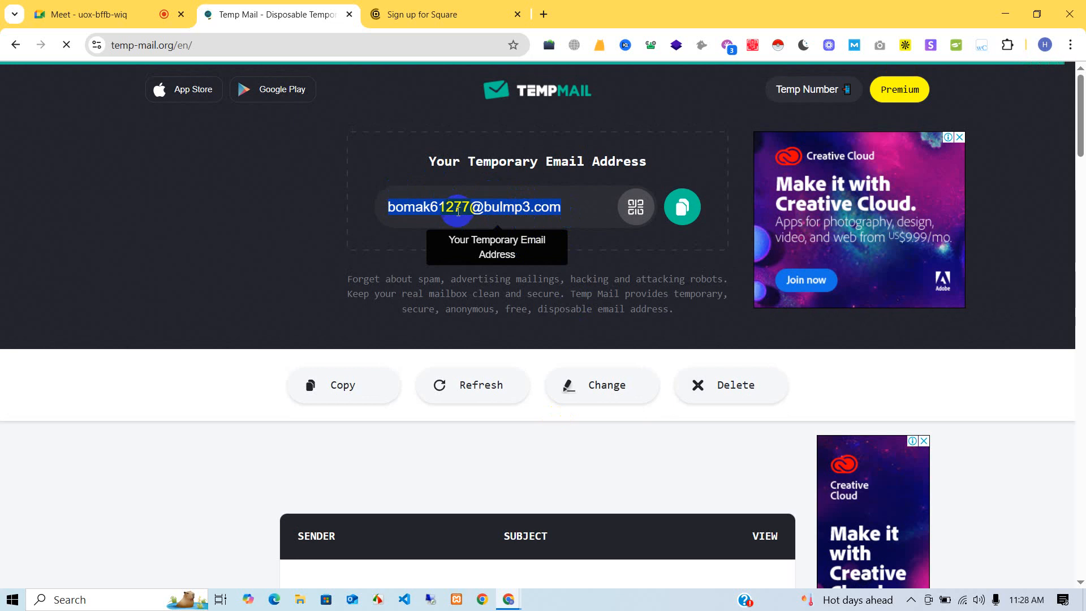
click(416, 14)
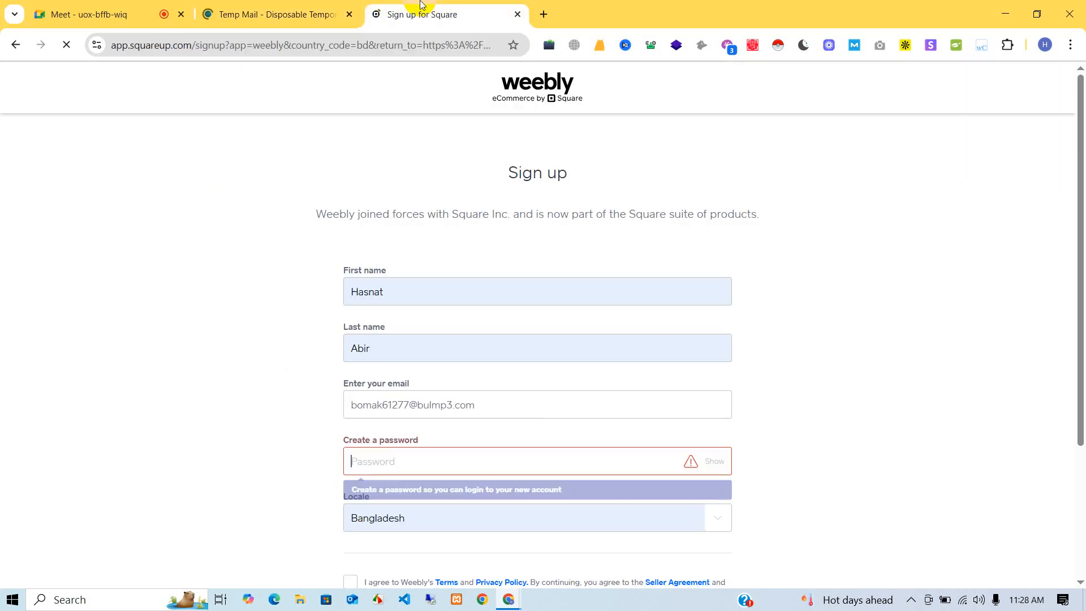
- Enter an account password, accept the terms and privacy policy, and submit the form
text(•••)
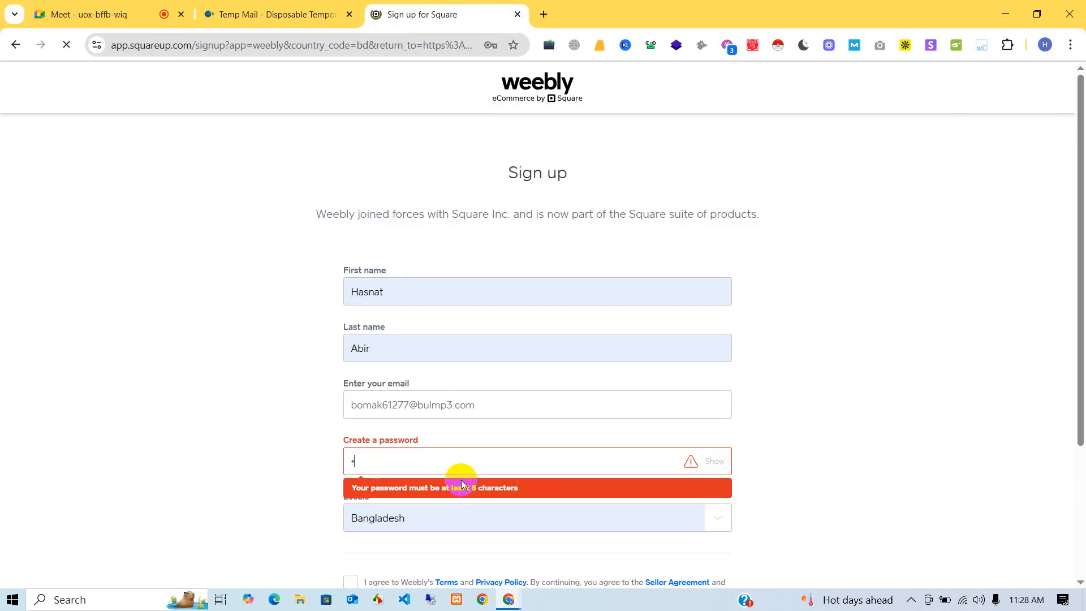
text(•••••••)
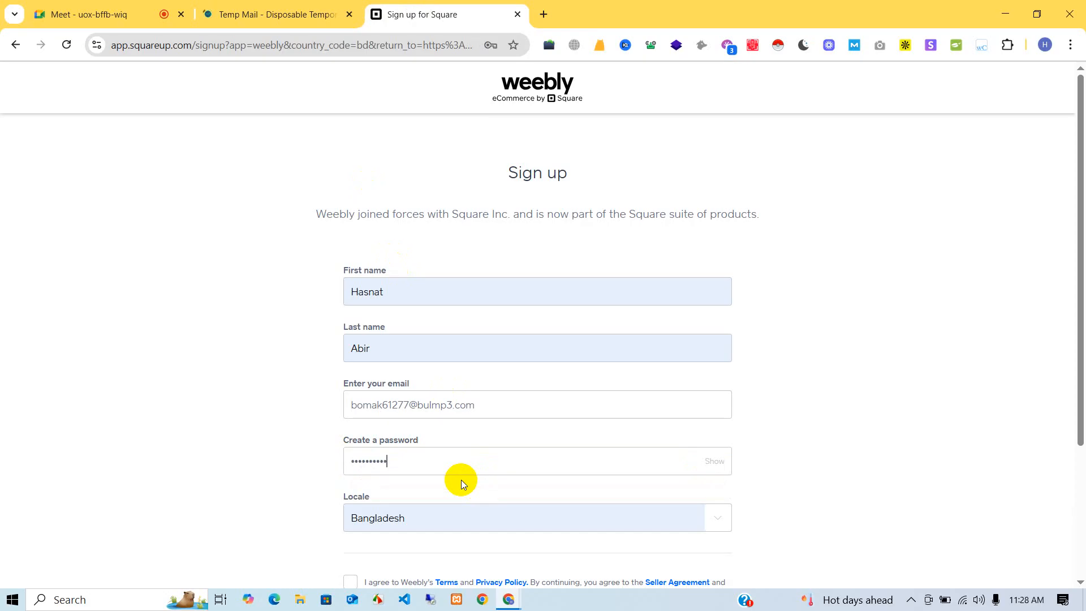
text(•••)
scroll(460, 480, down, 3)
click(350, 400)
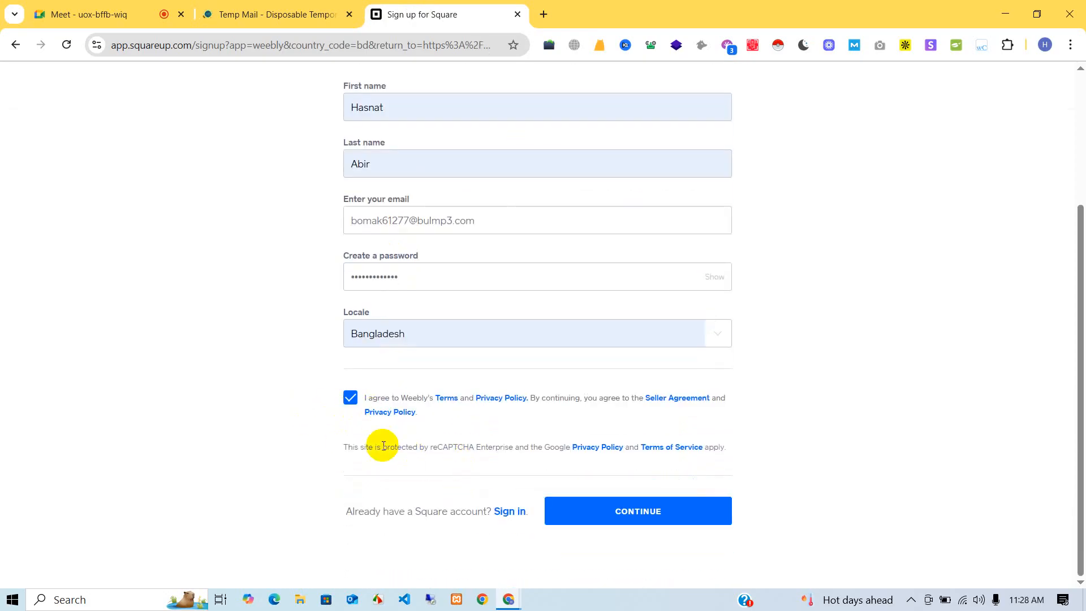
scroll(495, 278, up, 2)
scroll(571, 412, down, 2)
click(605, 512)
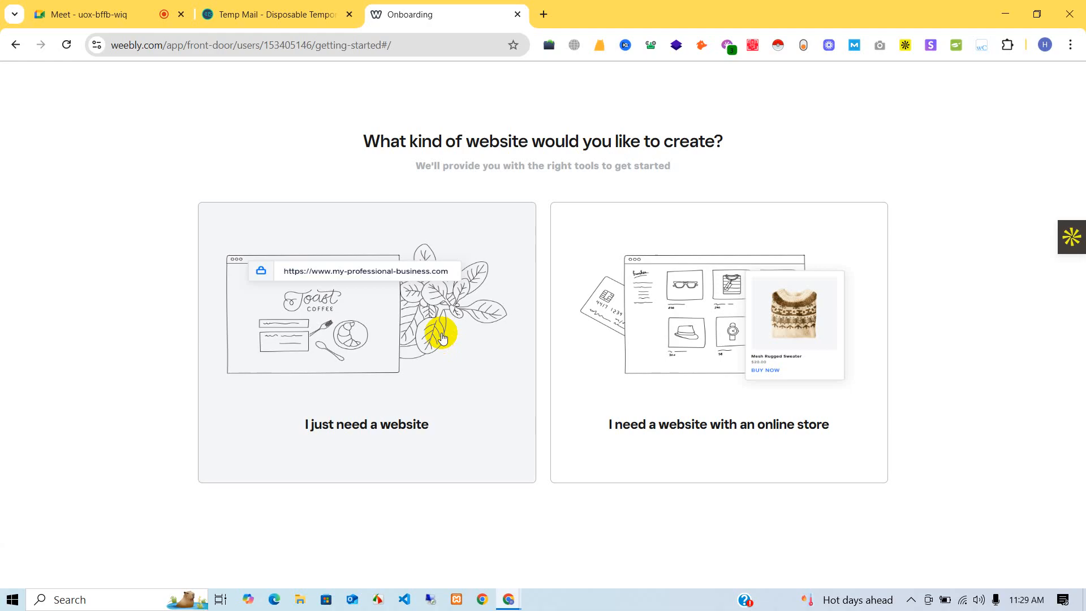
- Choose the 'I just need a website' option to reach Select a Theme
click(707, 369)
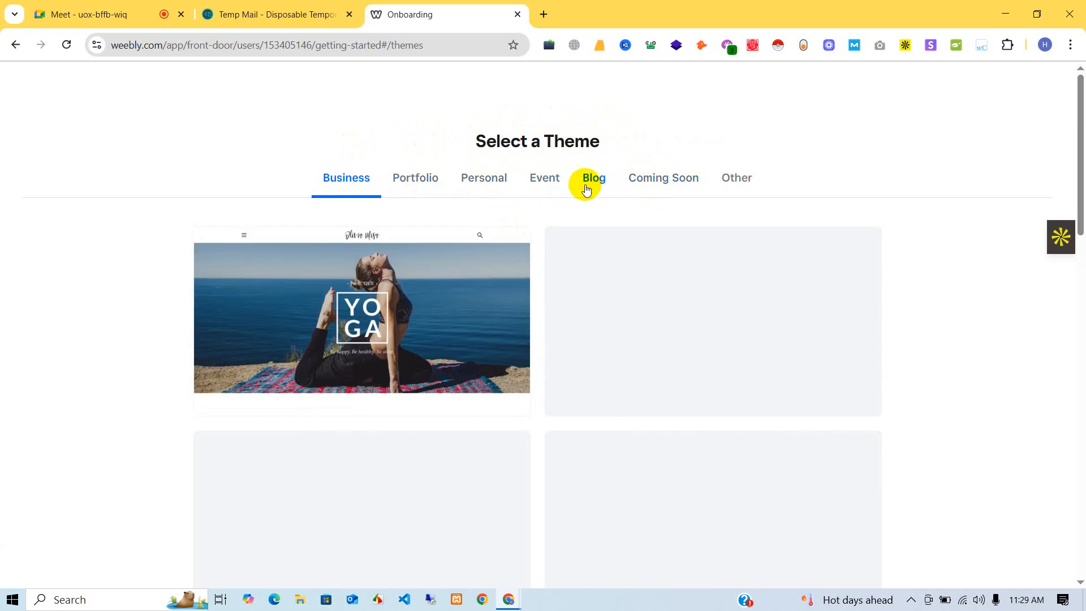
- Filter the themes to Blog and preview the Delicious theme
click(586, 190)
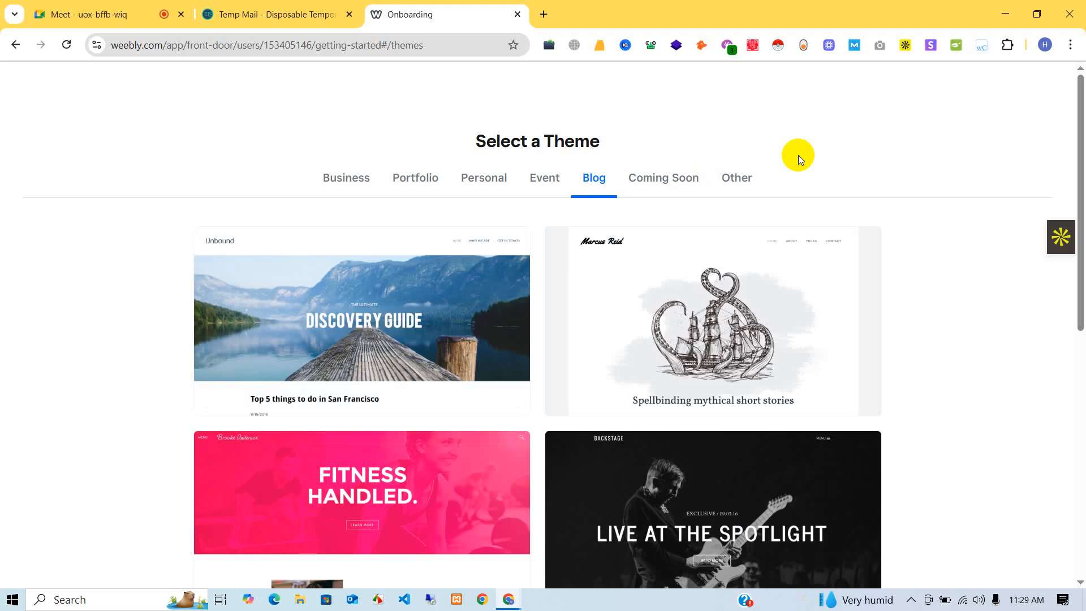
scroll(766, 235, down, 7)
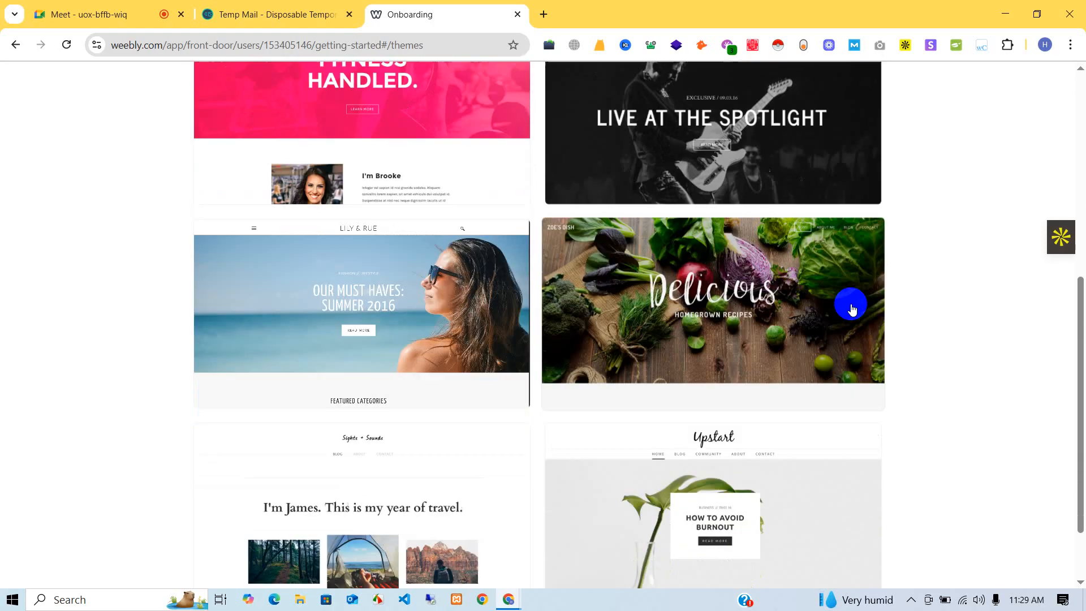
click(708, 278)
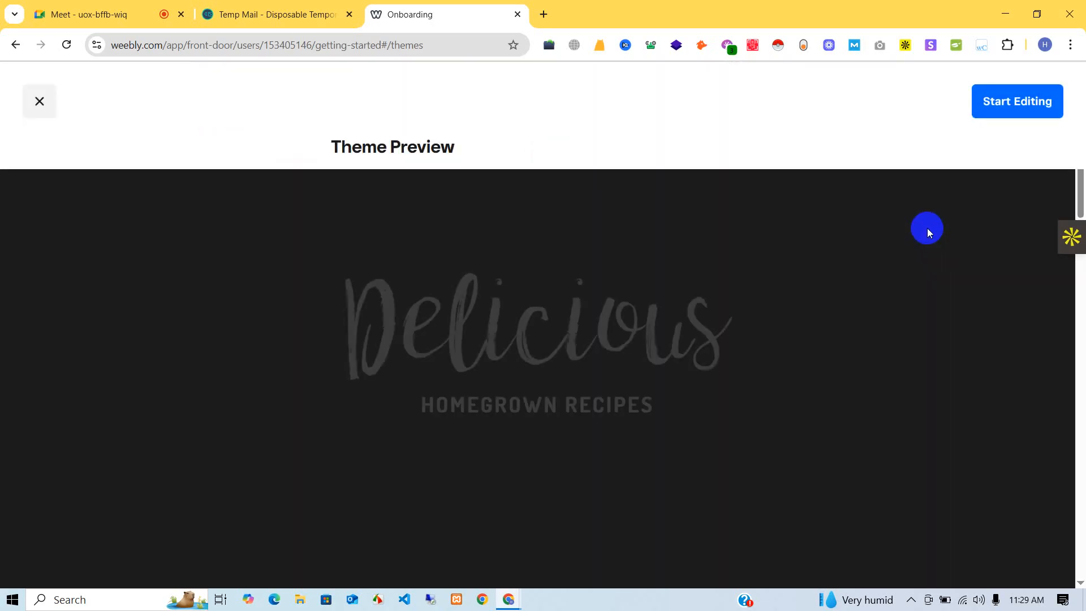
- Start editing a site built on the Delicious theme
click(1021, 101)
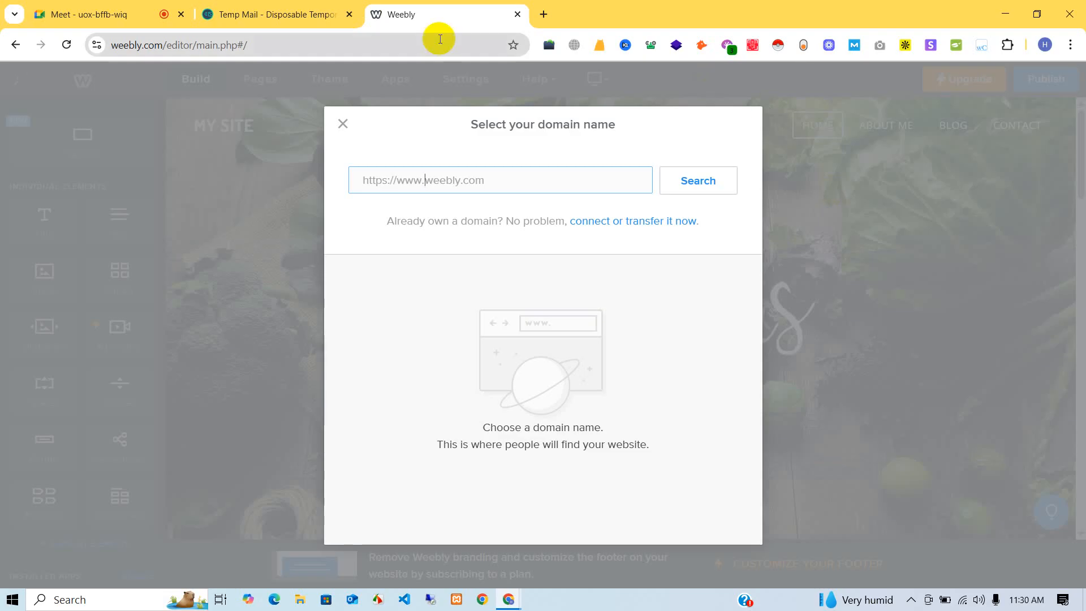
- Open jitinstitute.com in a new tab, then go back to the Weebly editor
click(159, 45)
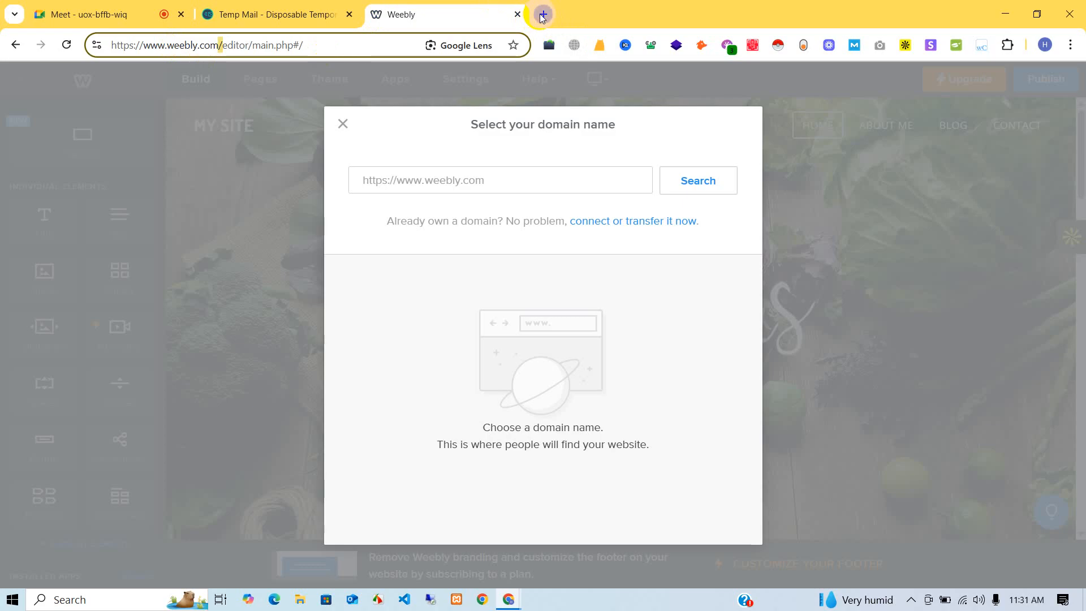
click(542, 15)
text(jitinstitute.com)
key(Return)
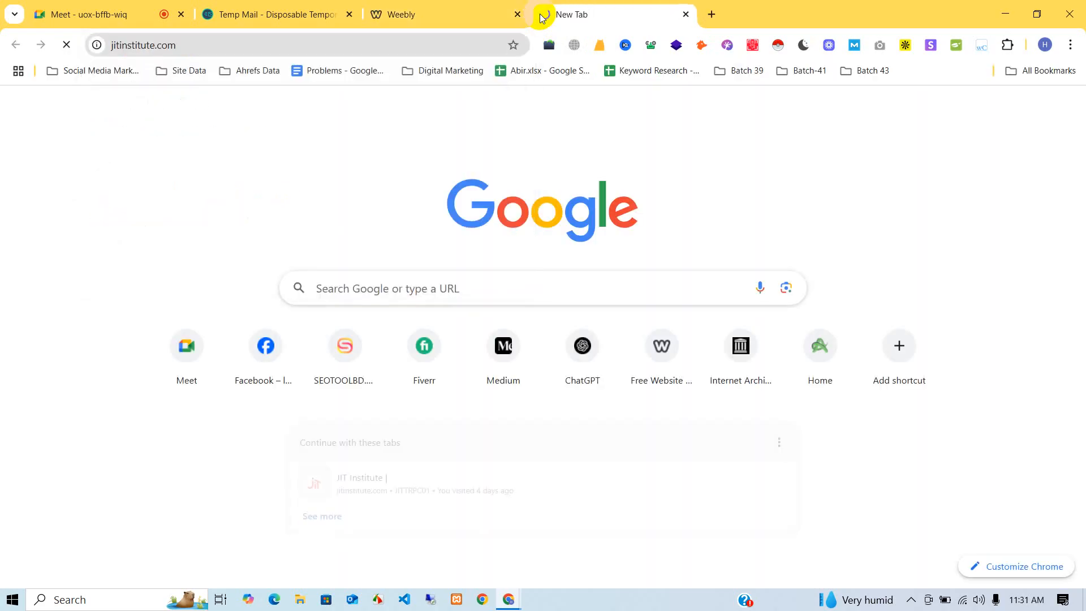
click(251, 45)
click(247, 46)
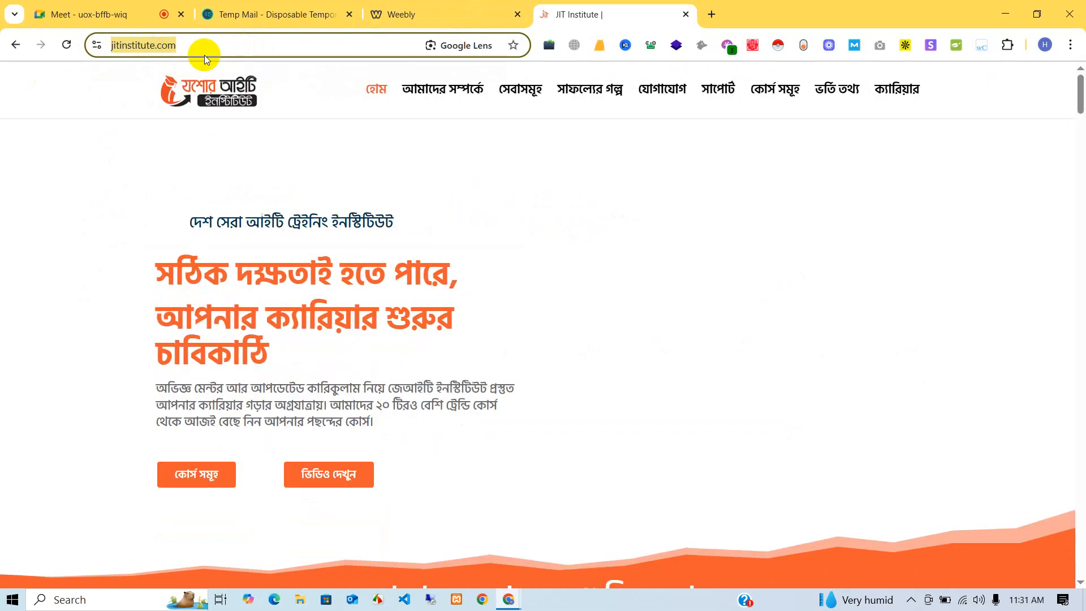
click(503, 7)
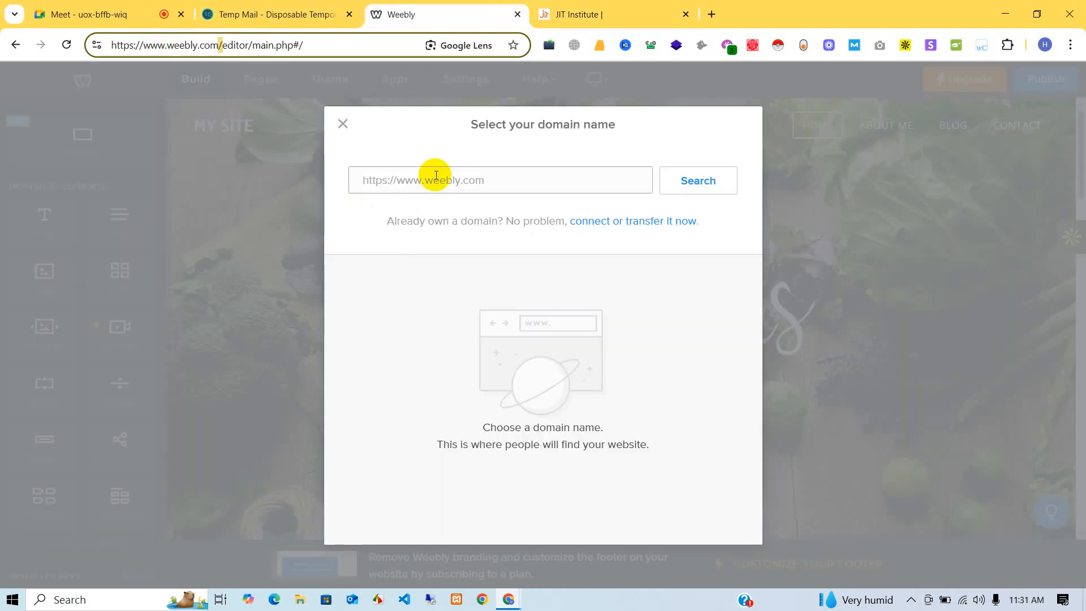
- Search whether huntingguide.weebly.com is available as the site's domain
click(433, 177)
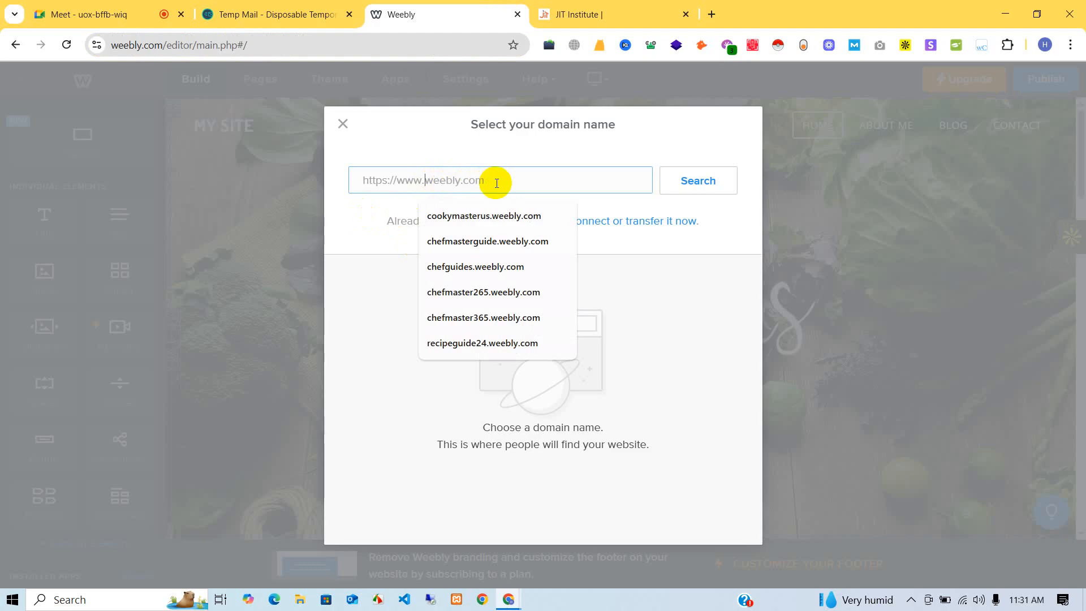
text(c)
key(BackSpace)
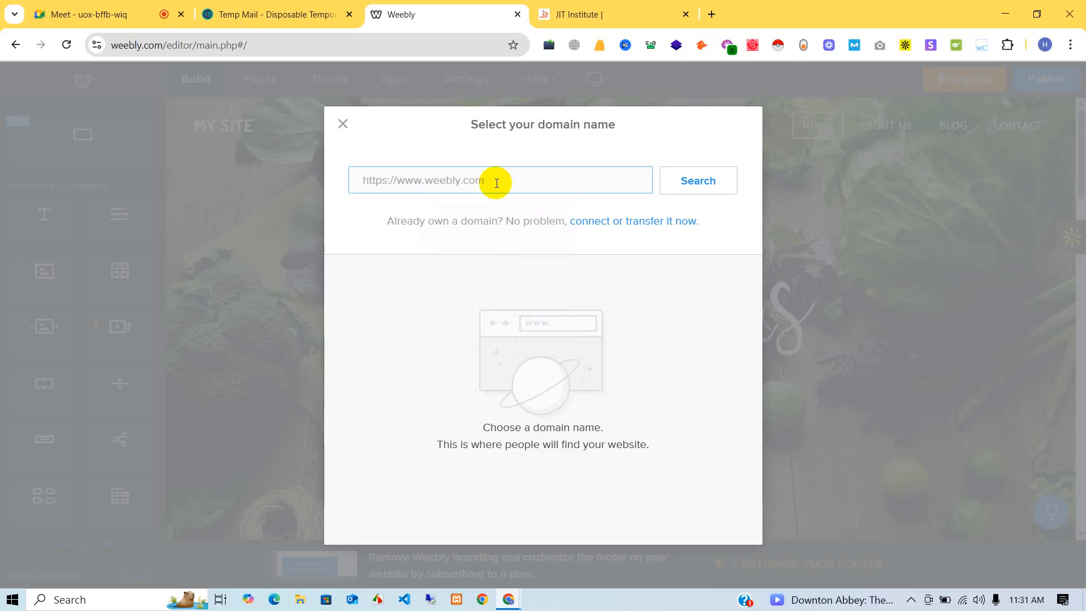
text(huntingguide)
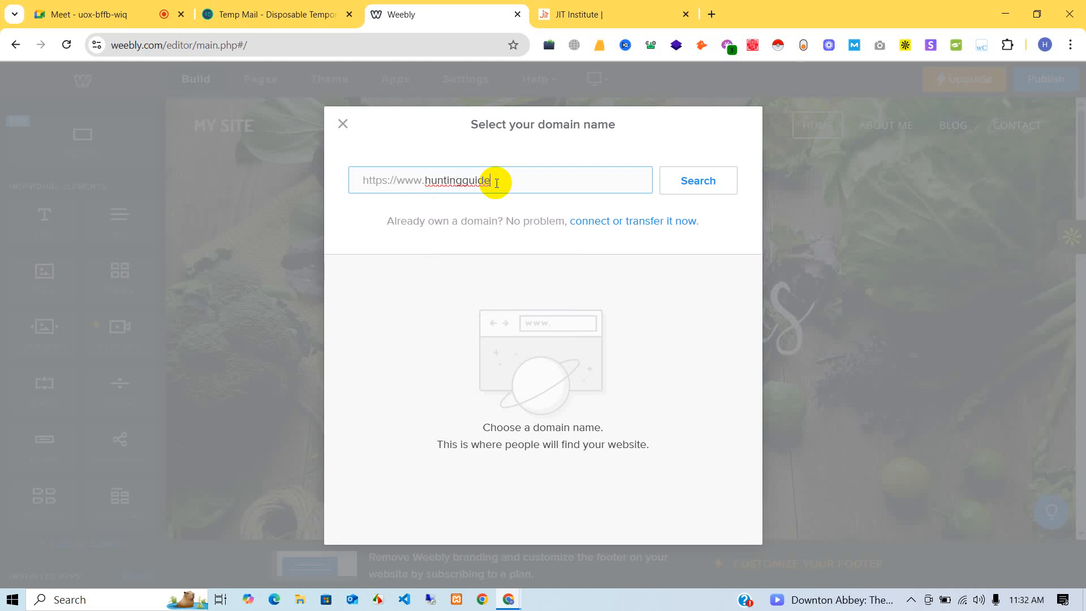
text(.weebl)
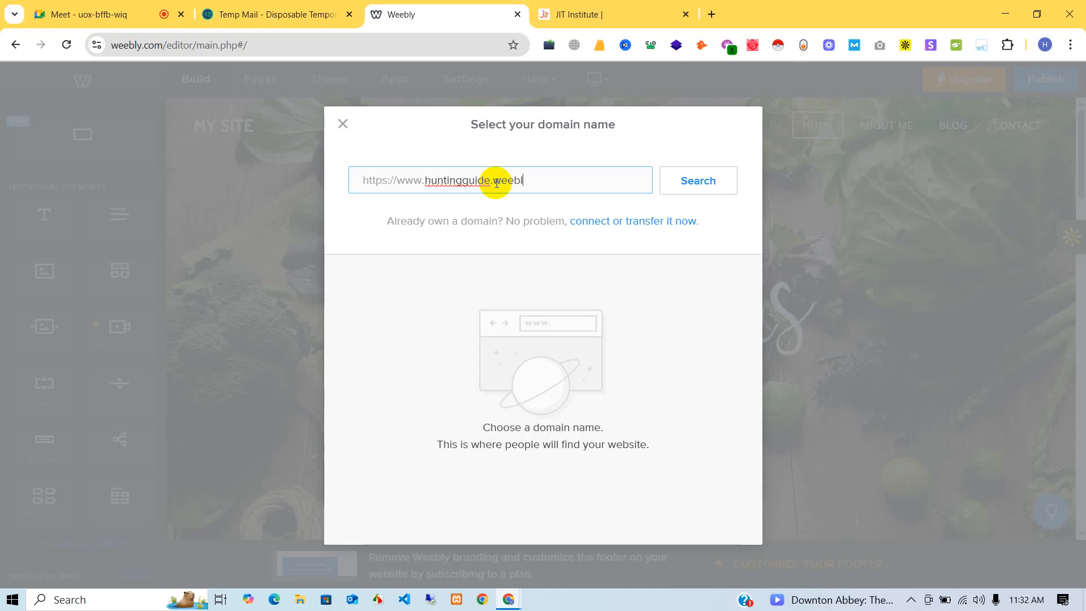
text(y.com)
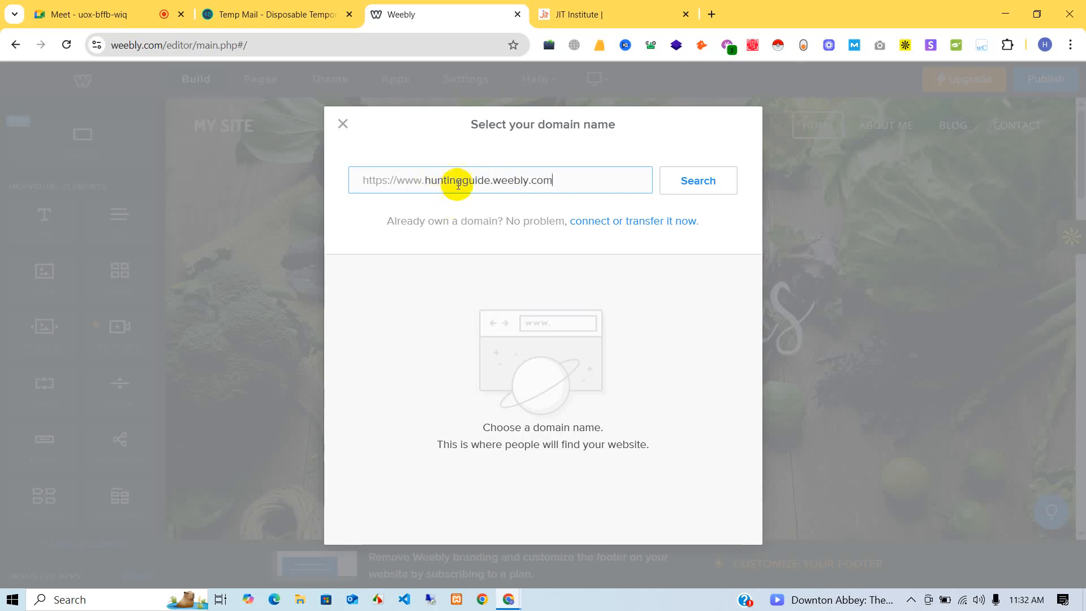
click(690, 181)
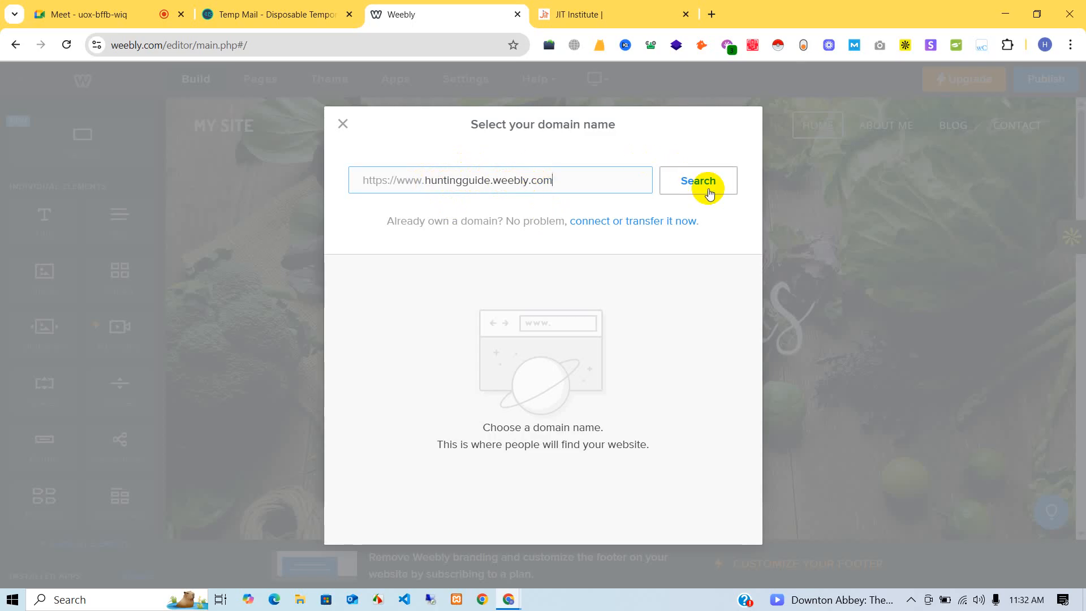
drag(493, 179, 593, 193)
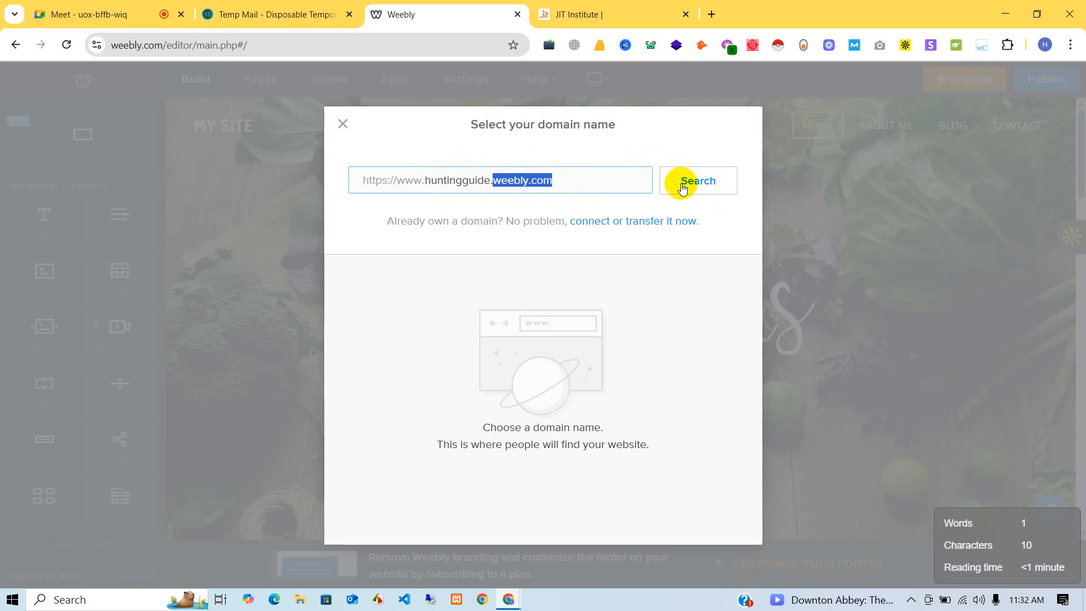
click(710, 179)
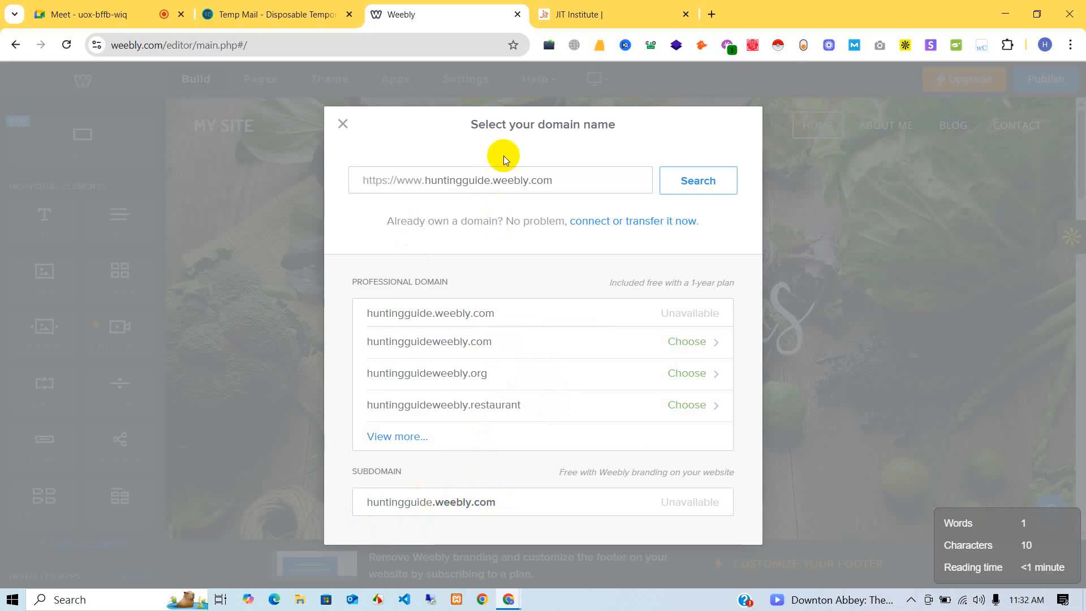
- Change the name to huntinguides.weebly.com, search again, and choose that free subdomain
click(463, 179)
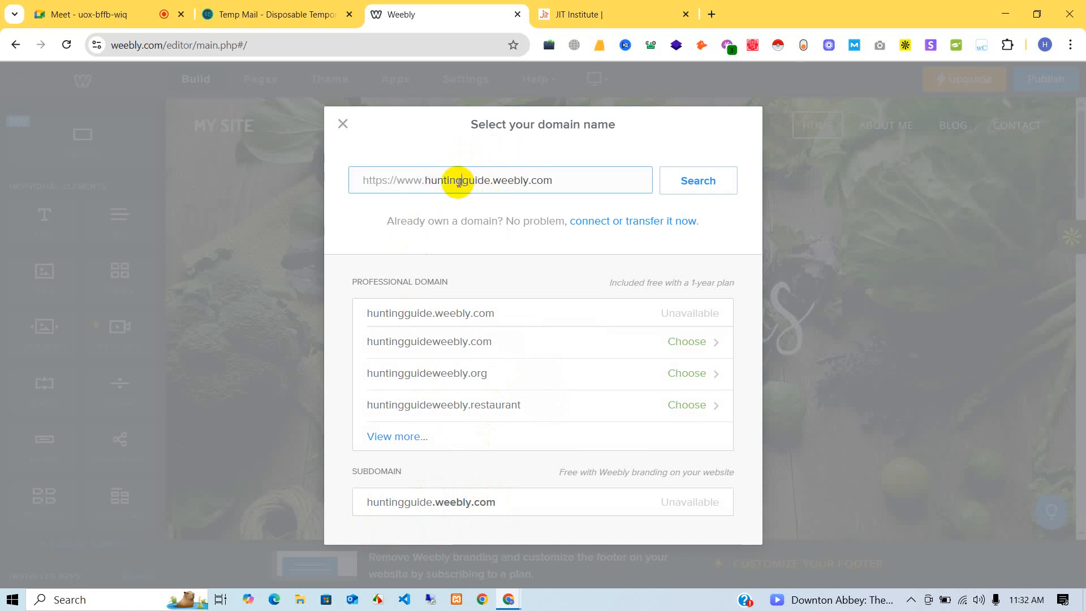
key(BackSpace)
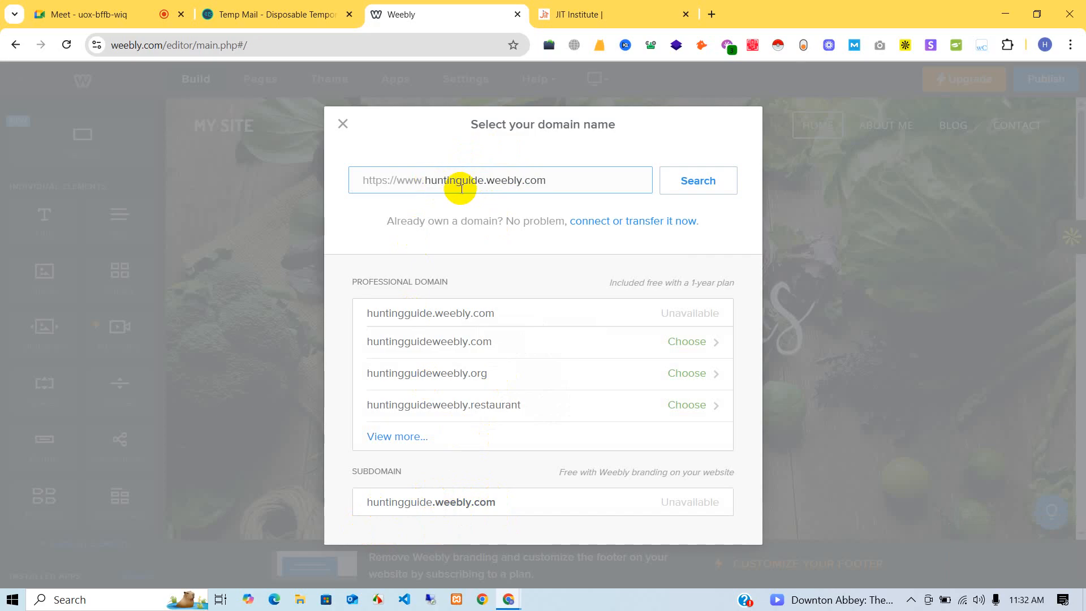
text(g)
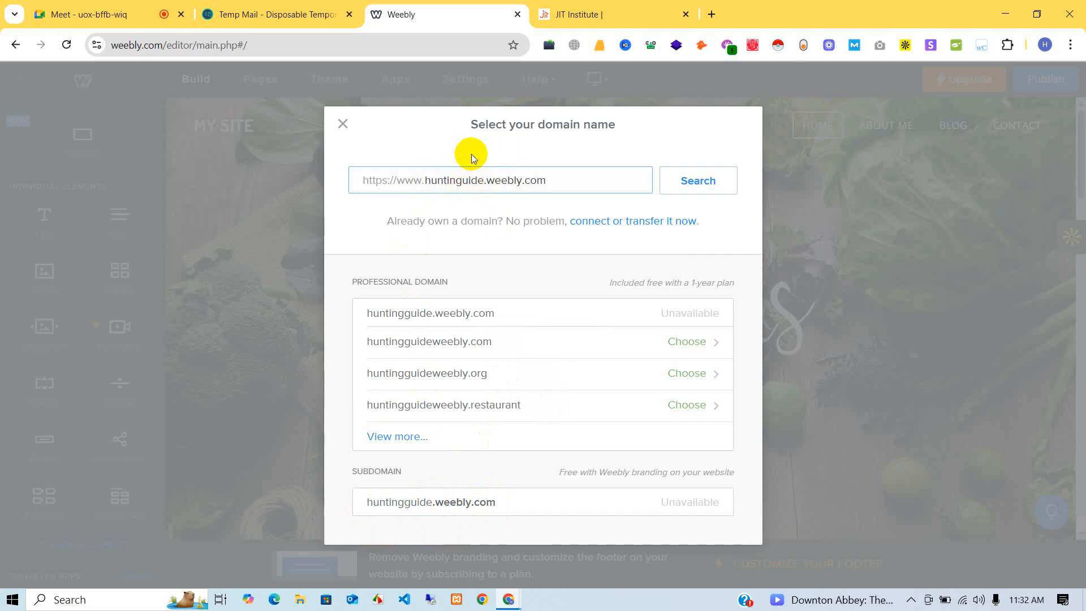
click(685, 179)
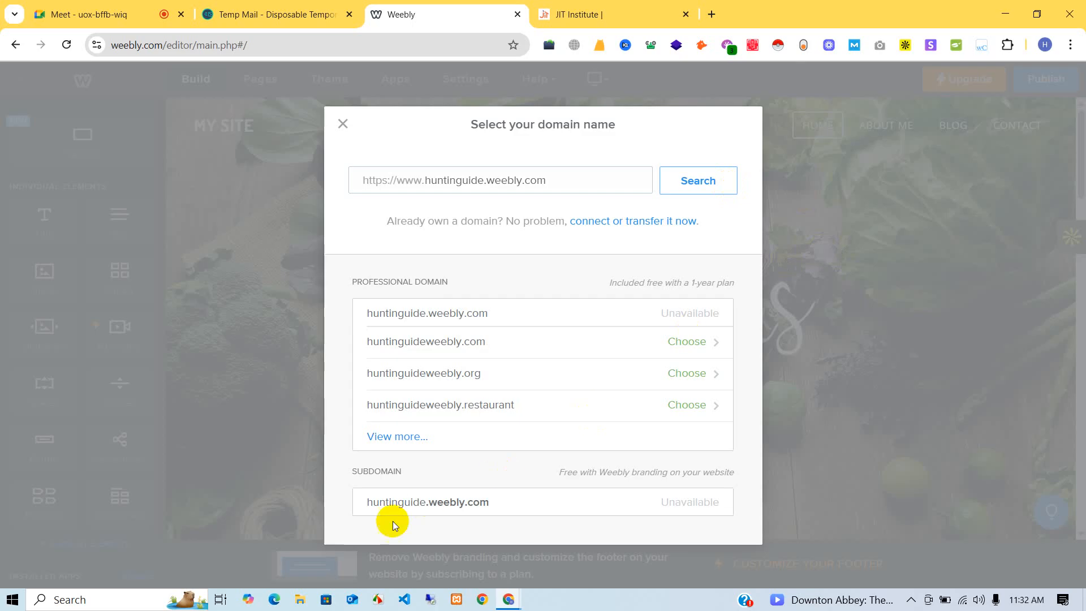
click(485, 180)
text(s)
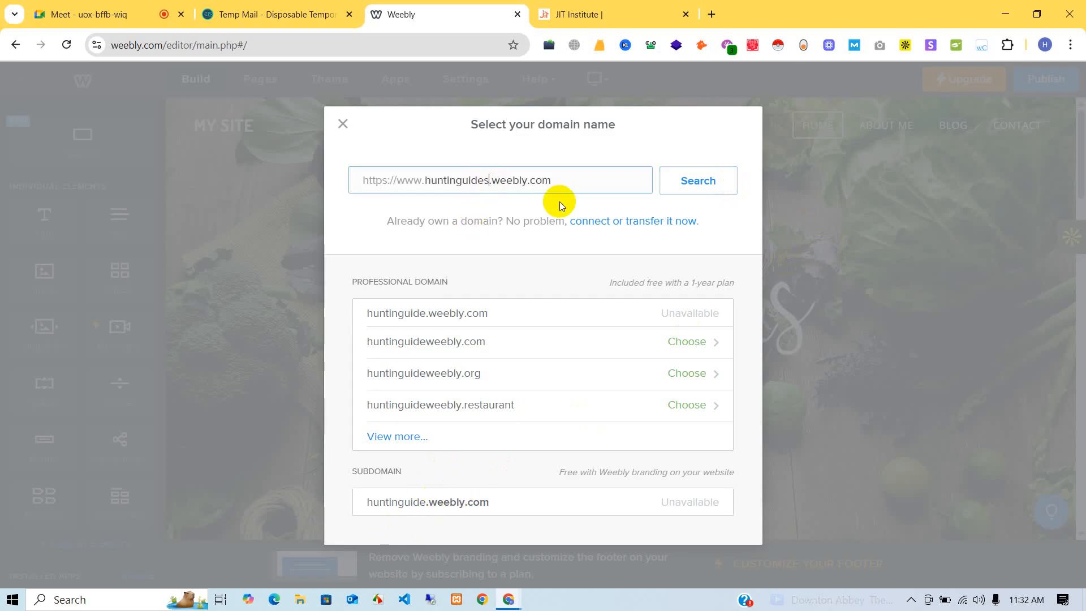
click(711, 192)
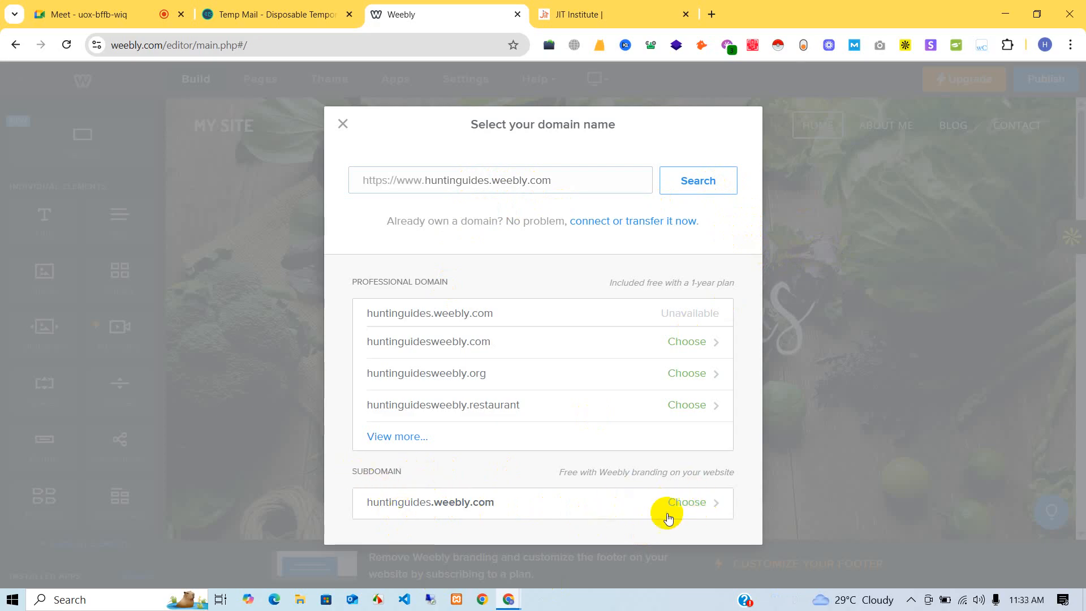
click(694, 502)
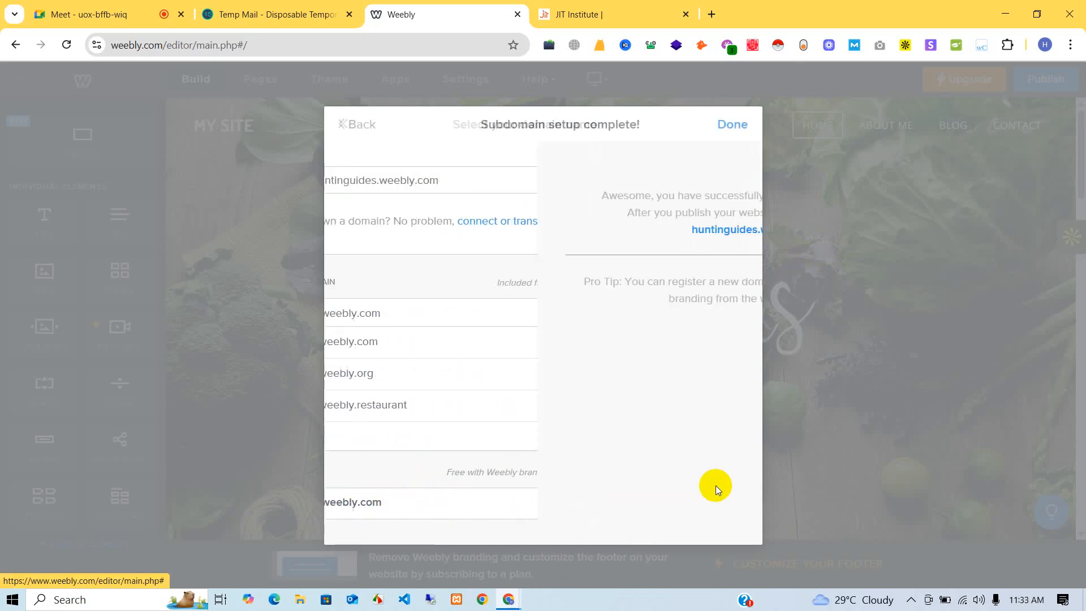
- Close the subdomain confirmation with Done and reload the editor for the app updates
drag(464, 321, 617, 324)
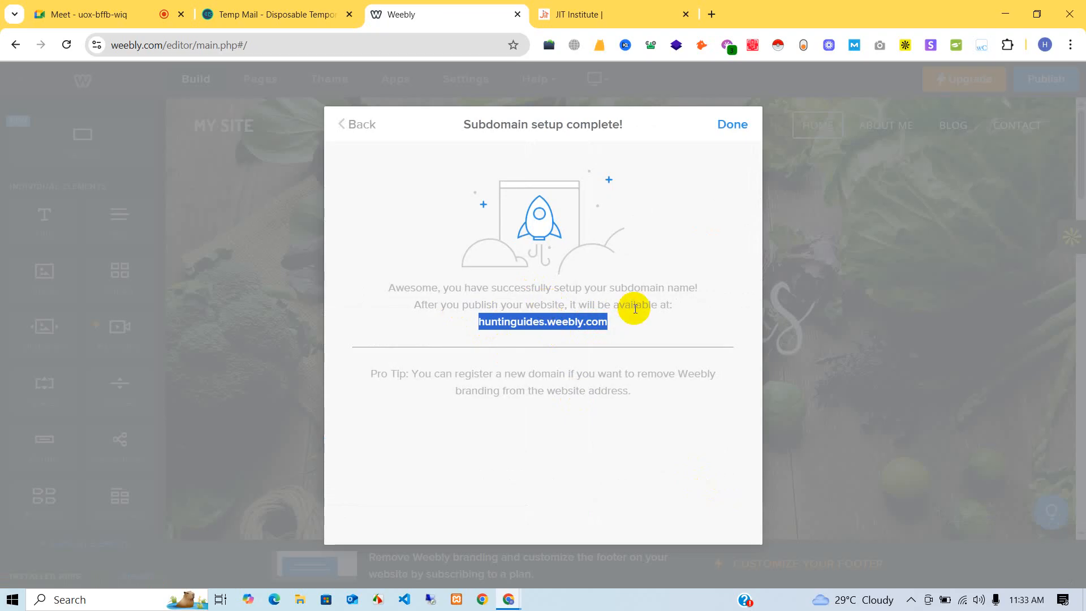
click(733, 124)
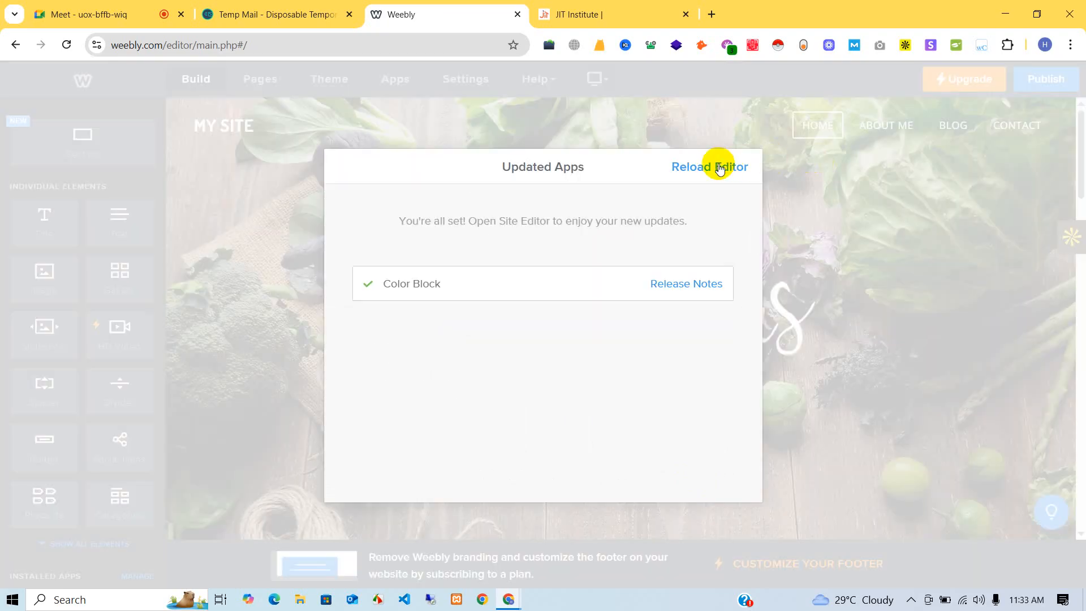
click(719, 168)
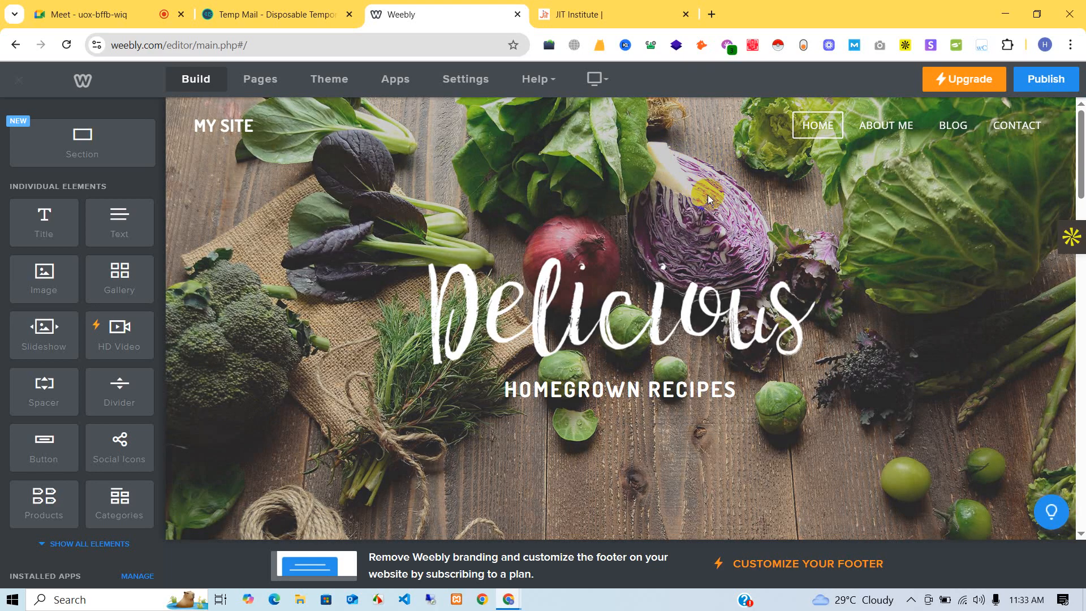
scroll(707, 195, down, 15)
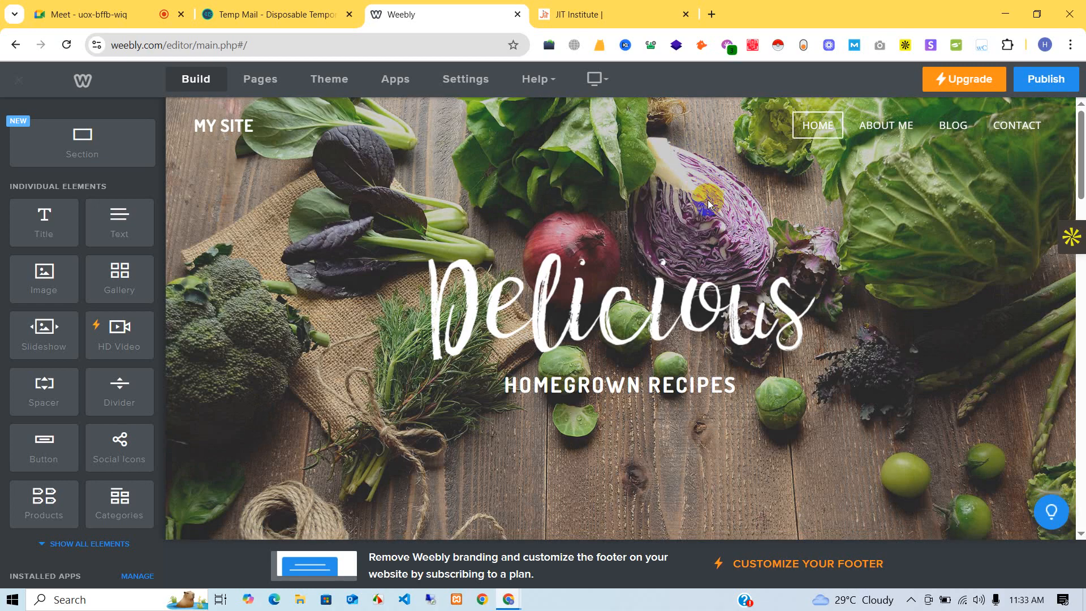
scroll(736, 239, down, 1)
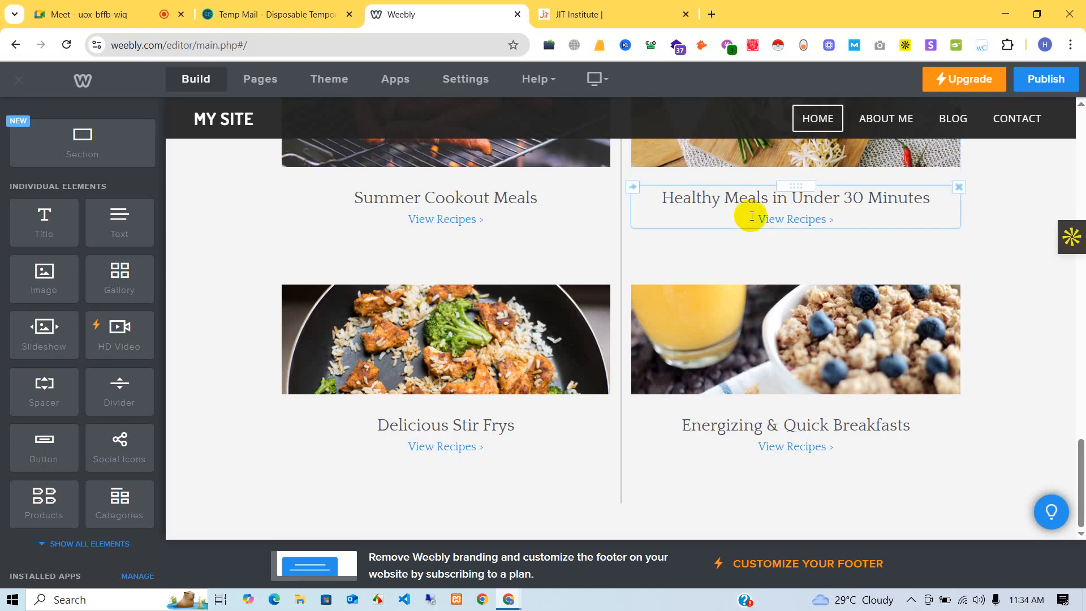
scroll(746, 213, up, 10)
scroll(747, 215, up, 6)
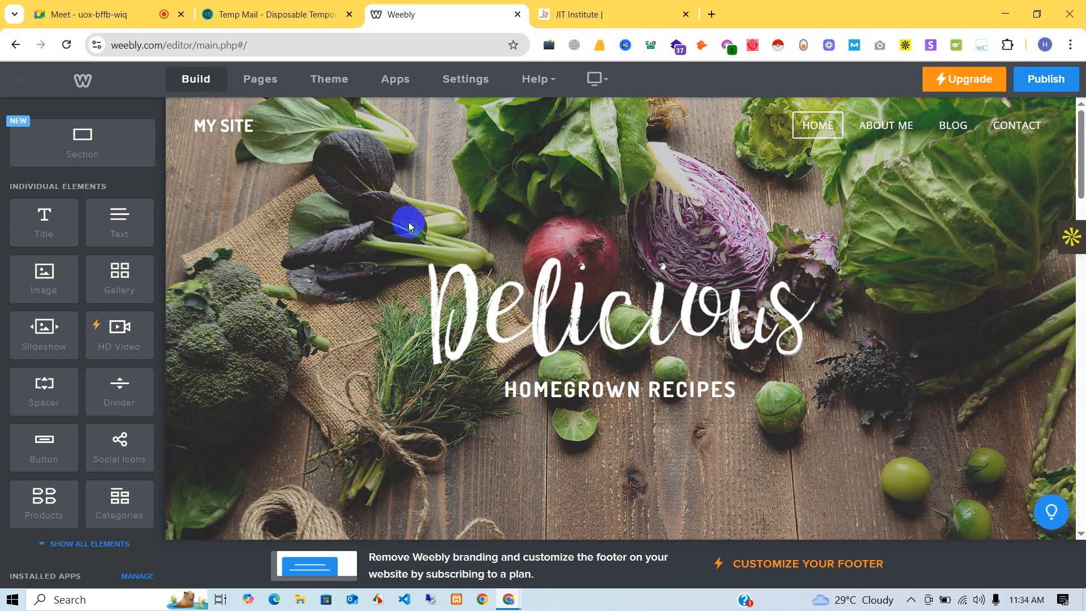
- Replace the MY SITE header title with HUNTINGUIDES, fixing the typo in the typed name
click(212, 125)
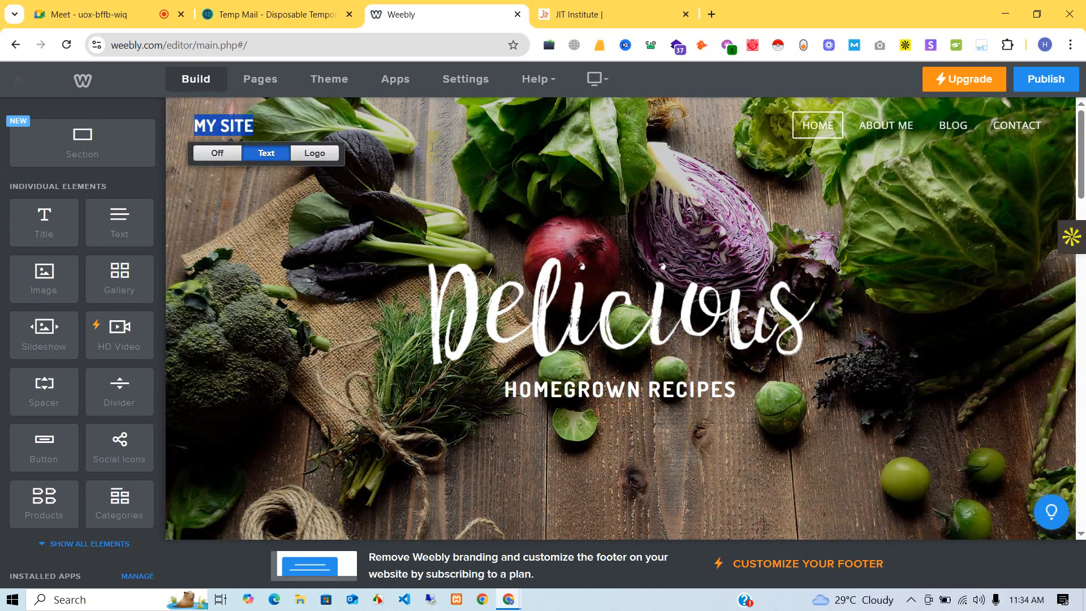
click(217, 153)
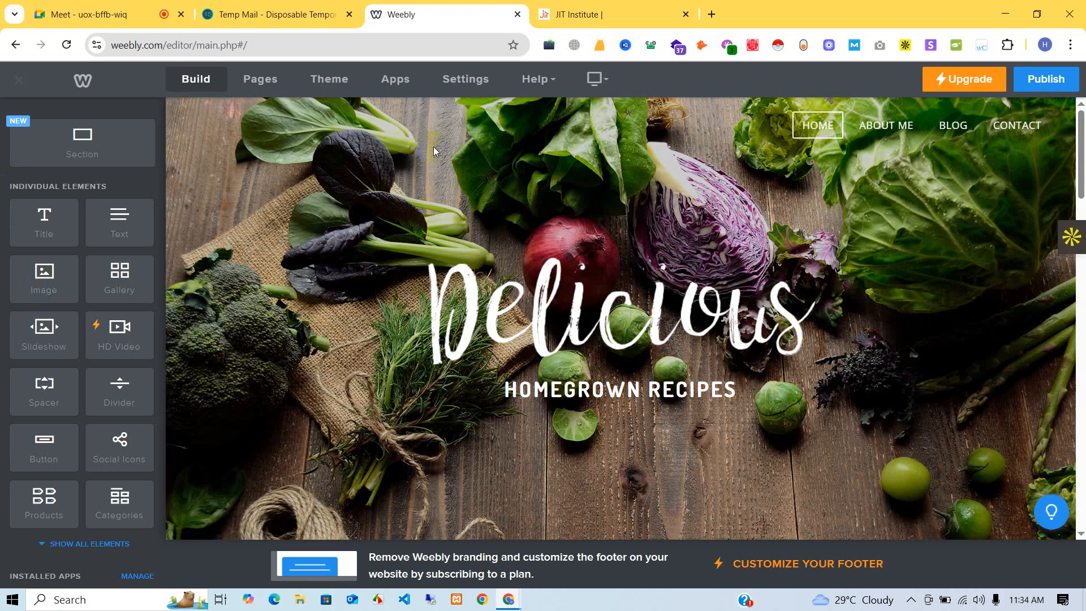
text(HUN TUN)
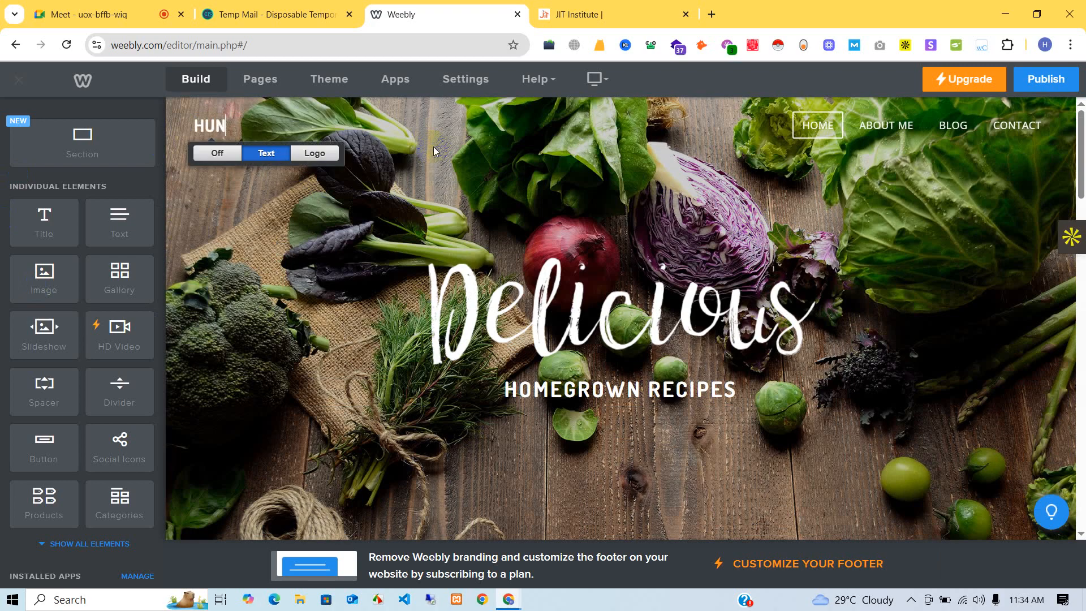
key(BackSpace)
key(BackSpace)
key(BackSpace)
text(INGUIDES)
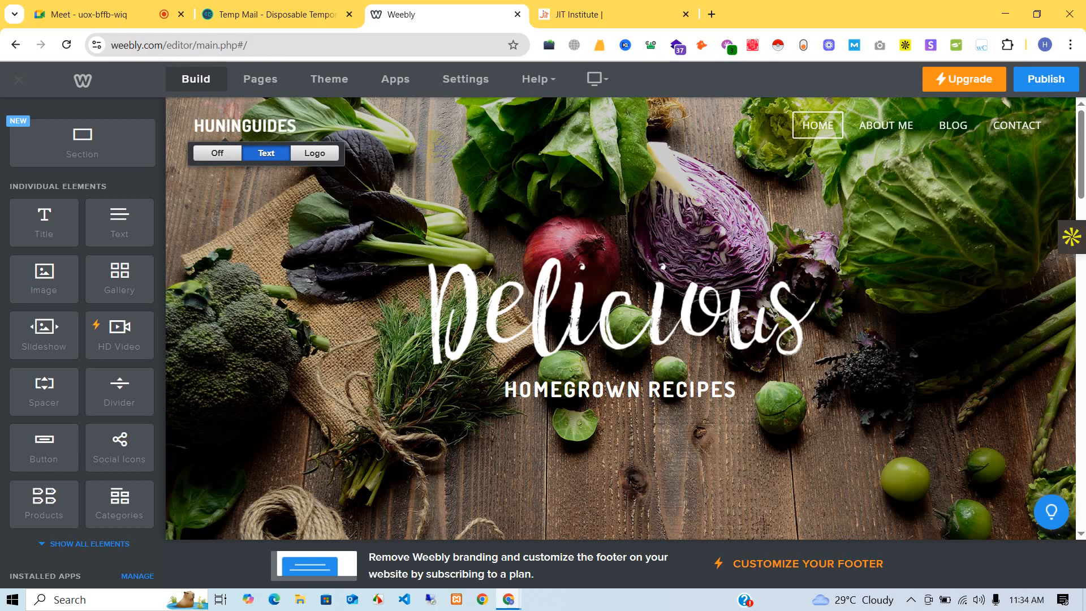
click(227, 125)
text(T)
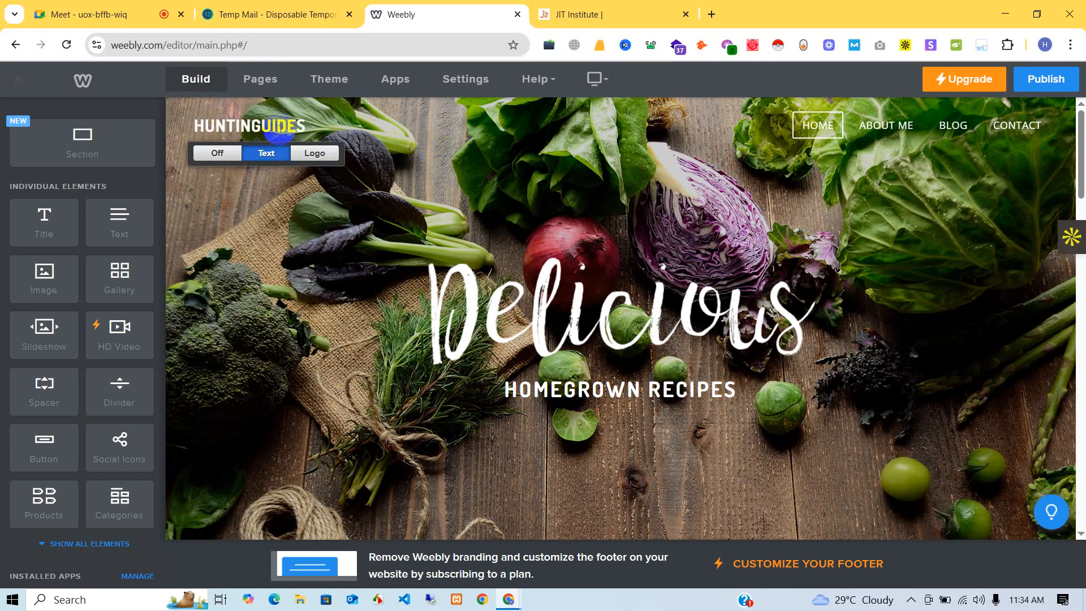
click(267, 107)
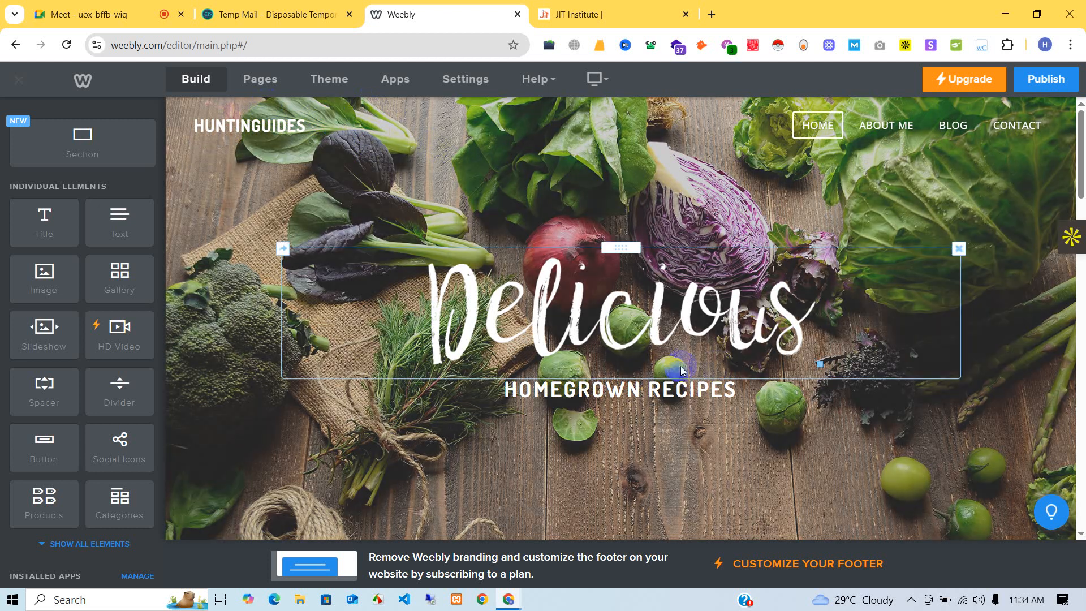
click(320, 167)
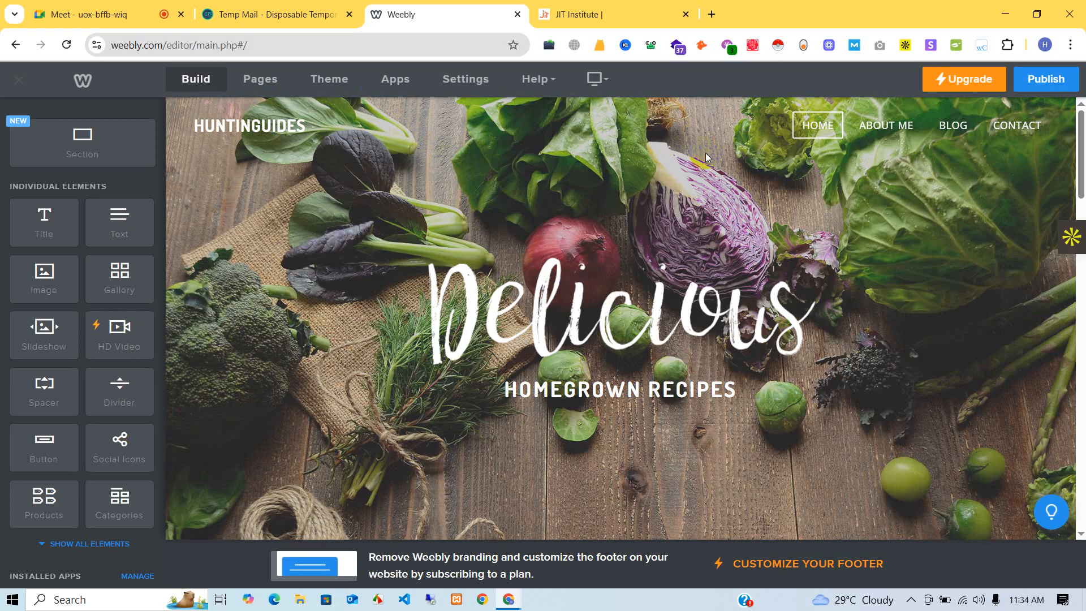
click(311, 127)
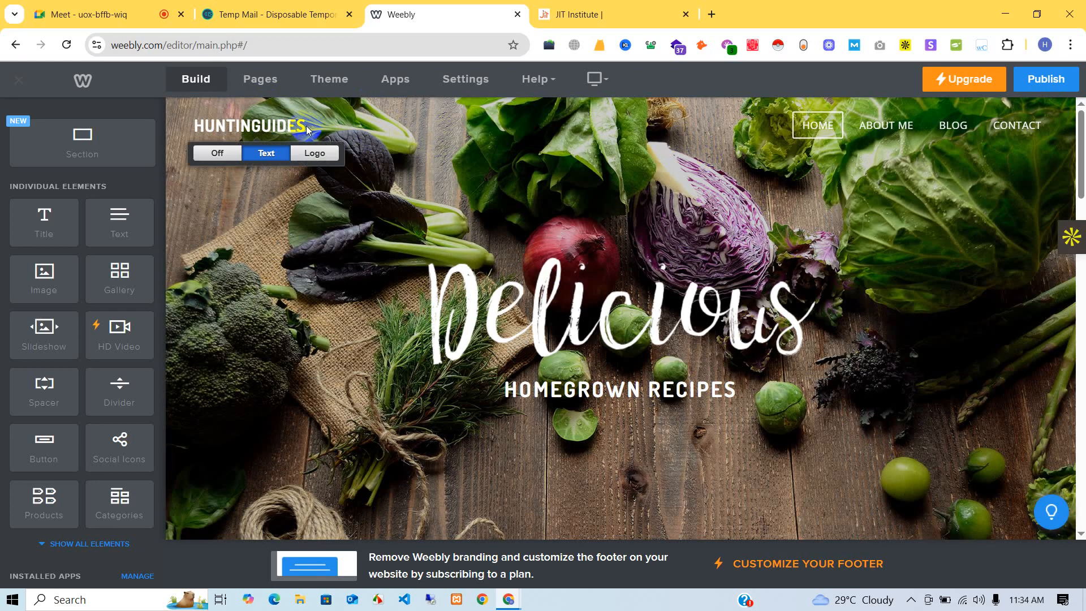
scroll(746, 181, down, 1)
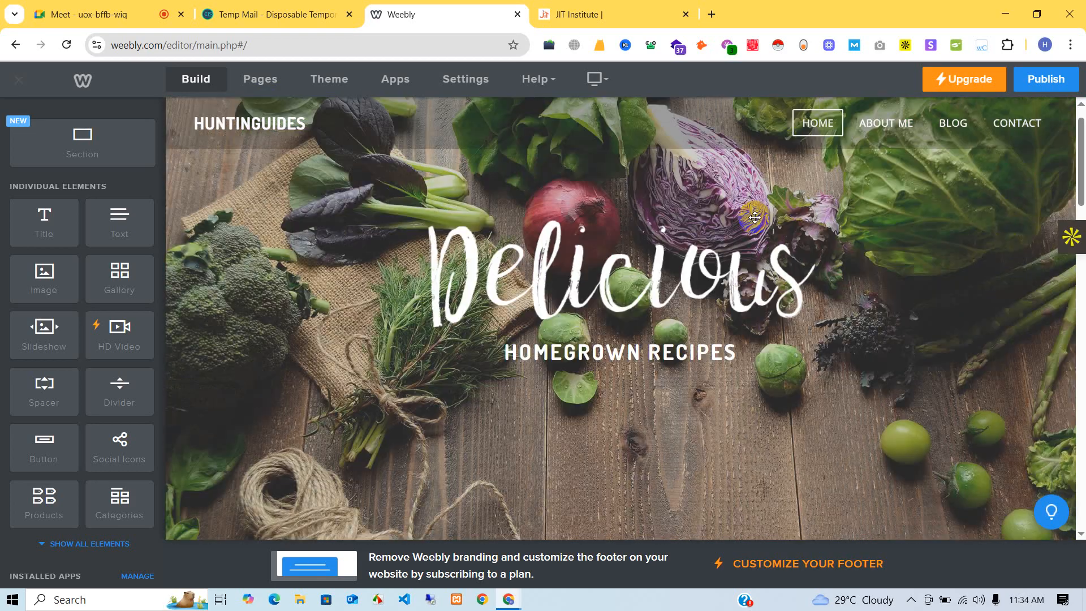
- Delete the Delicious heading image from the header and confirm the removal
click(755, 218)
scroll(755, 217, up, 1)
click(513, 304)
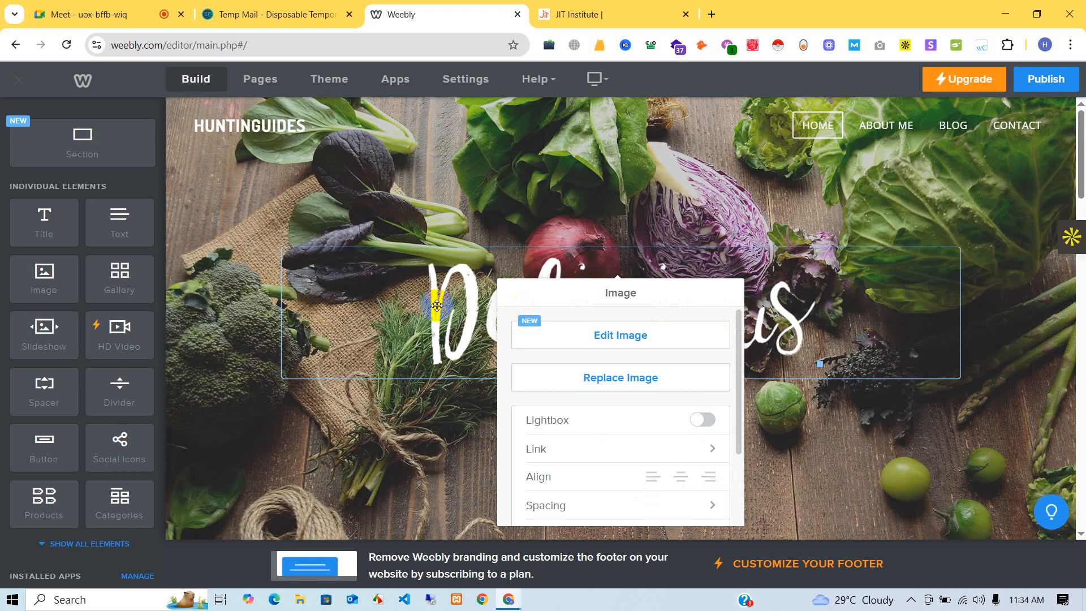
drag(436, 301, 601, 304)
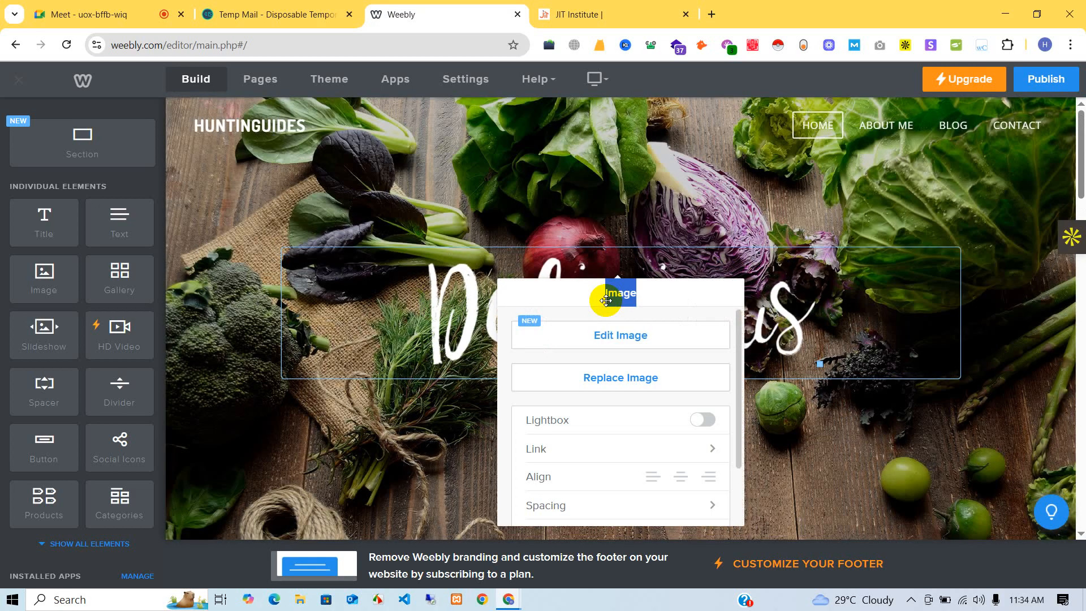
double_click(613, 300)
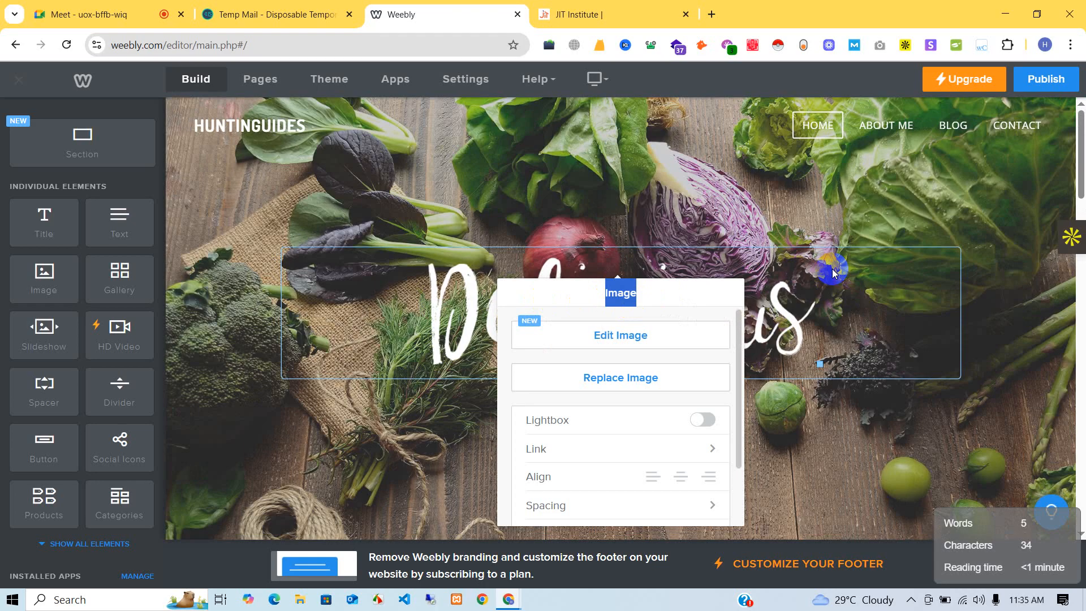
click(866, 266)
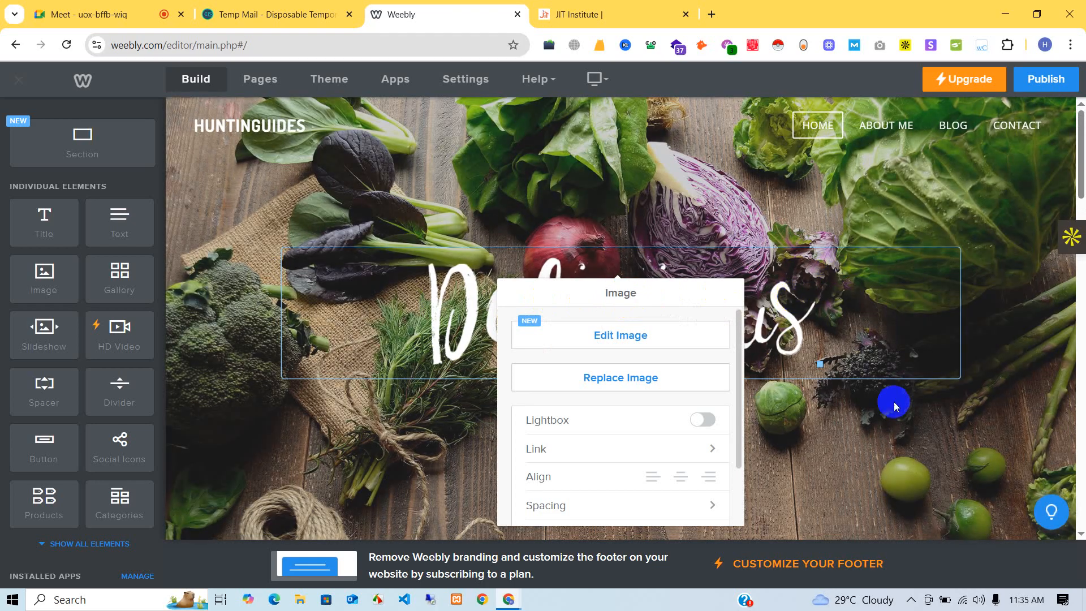
click(850, 422)
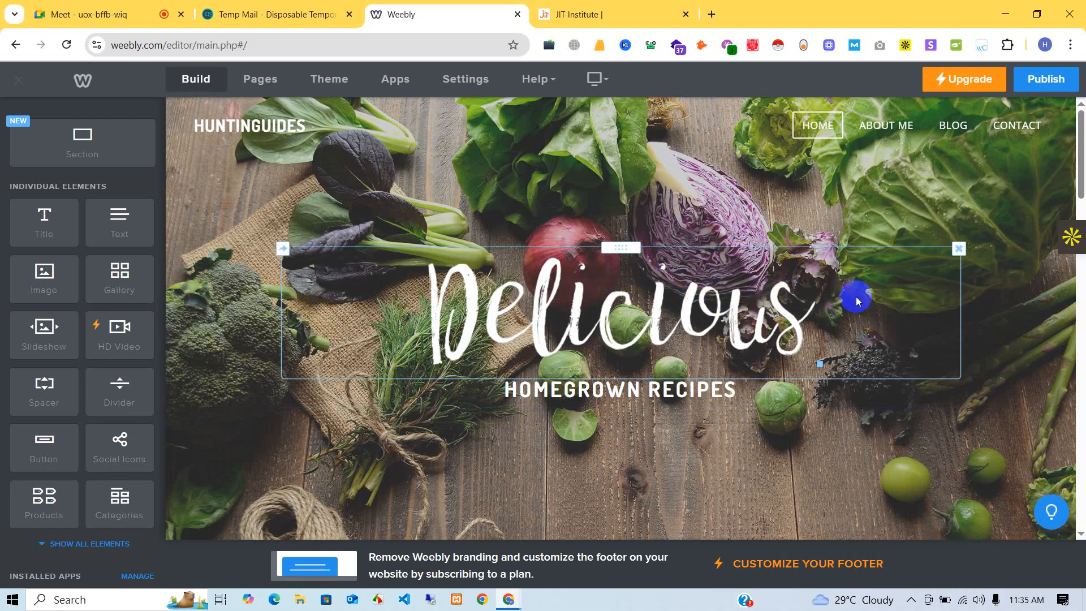
click(957, 249)
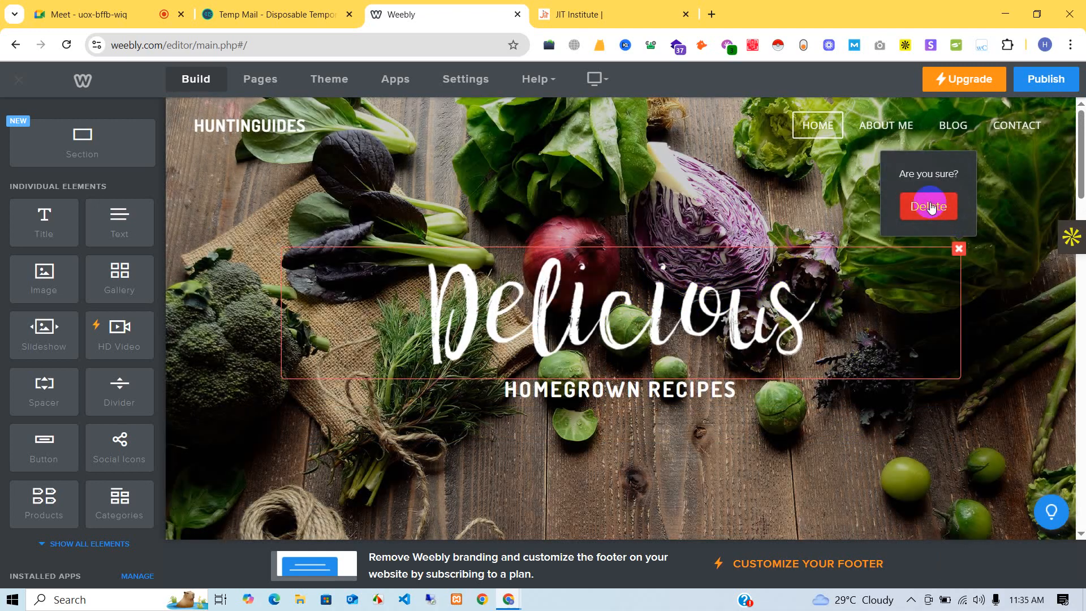
click(930, 207)
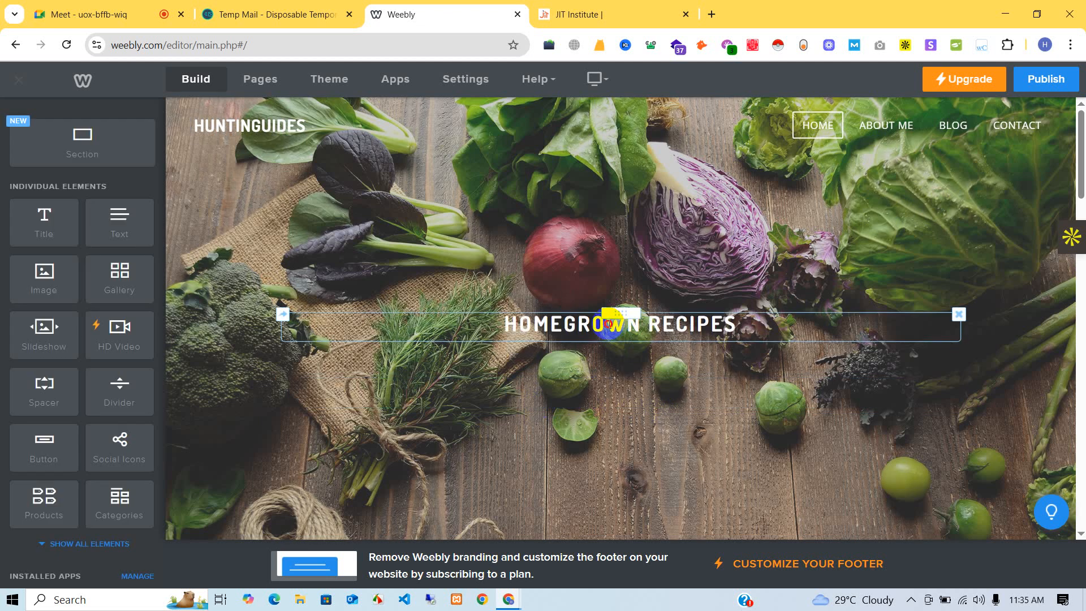
- Change the HOMEGROWN RECIPES tagline to IT'S ALL ABOUT HUNTING
triple_click(608, 324)
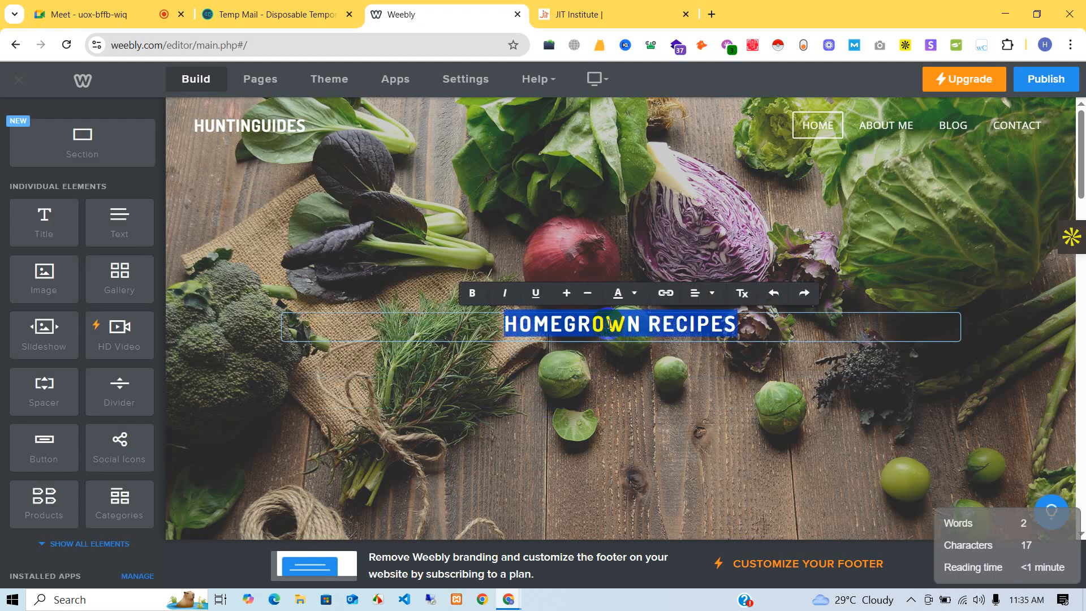
key(BackSpace)
text(I)
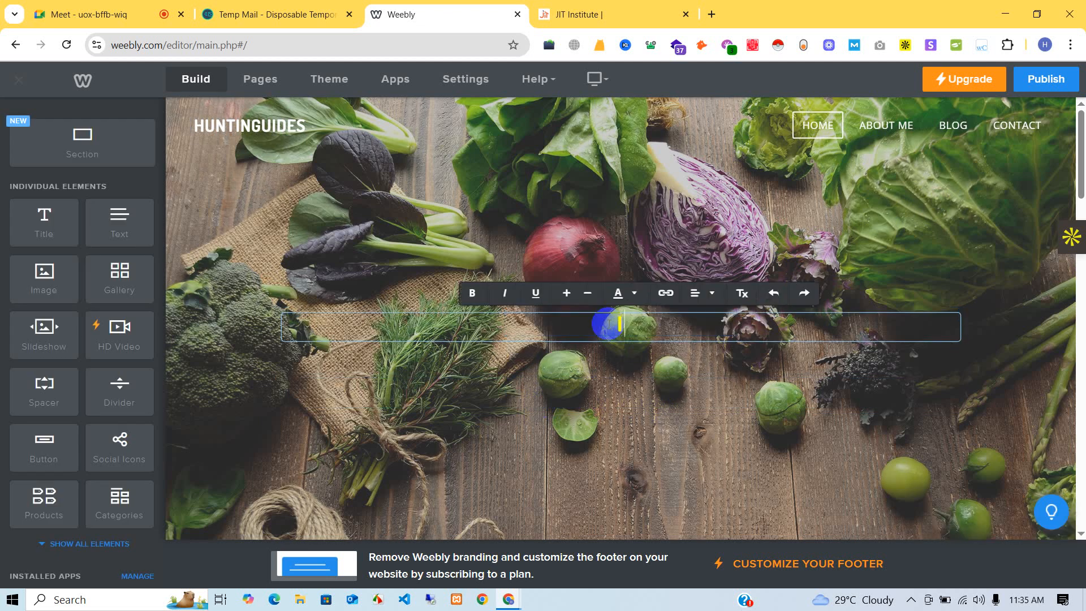
text(T'S ALL ABOUT )
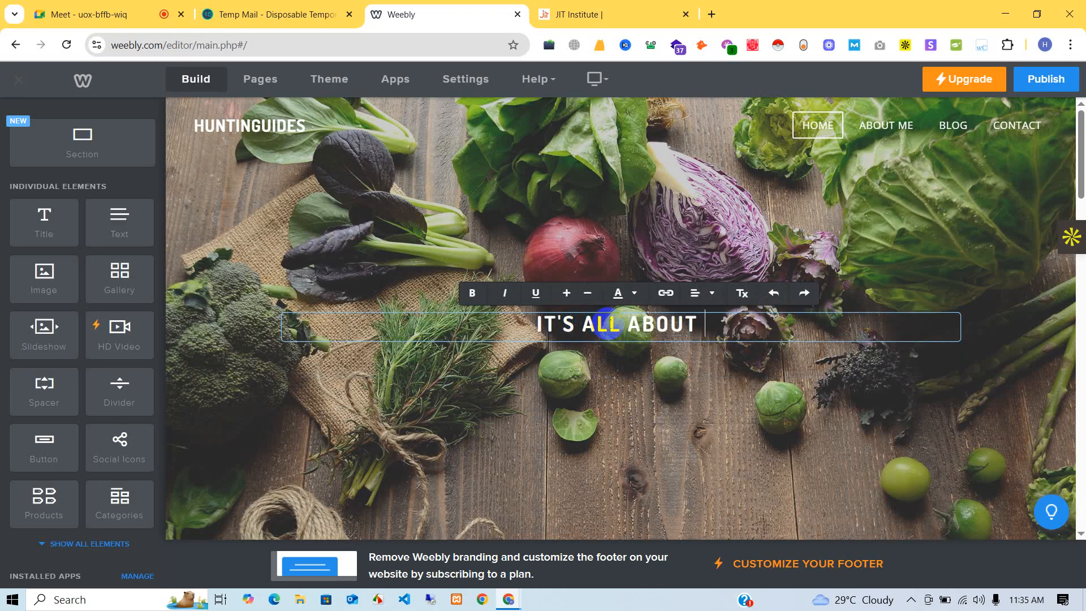
text(HUNTING)
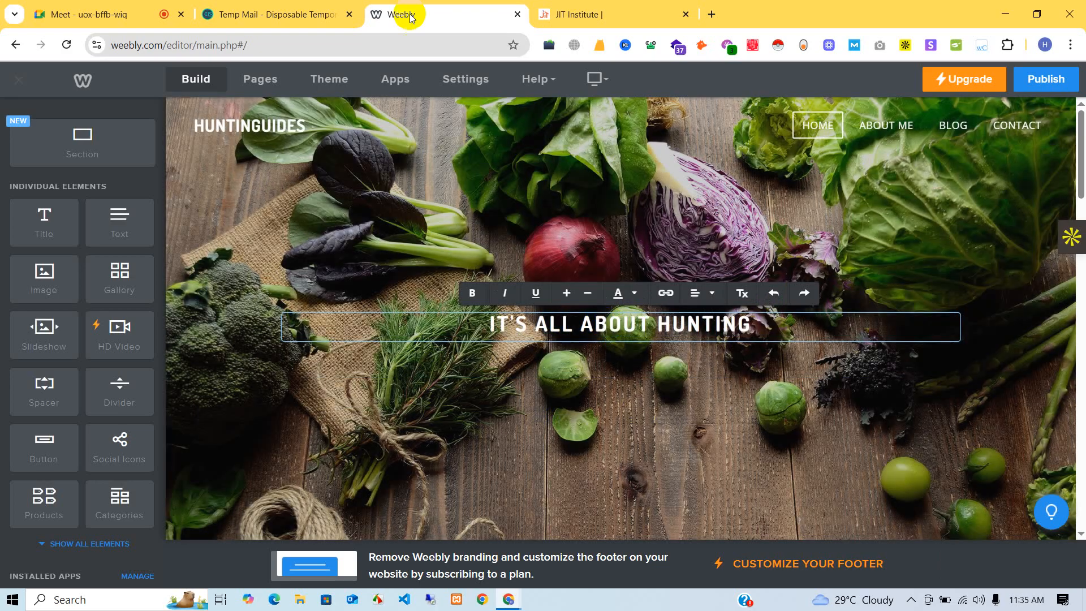
click(601, 194)
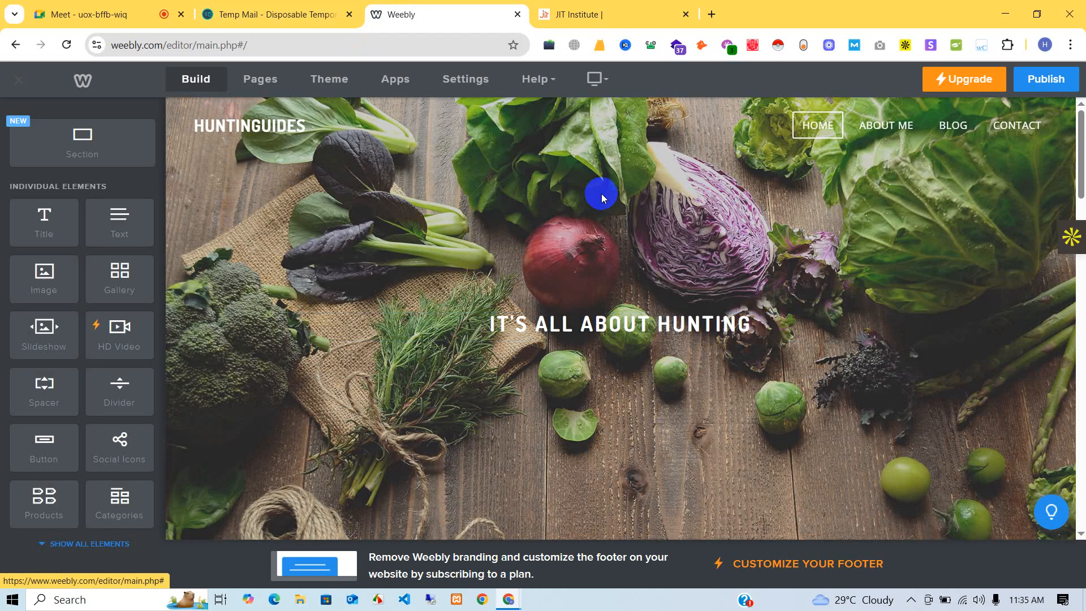
scroll(589, 191, down, 3)
- Replace the header background with the uploaded lakeside fishing rod photo and save it
scroll(763, 187, up, 3)
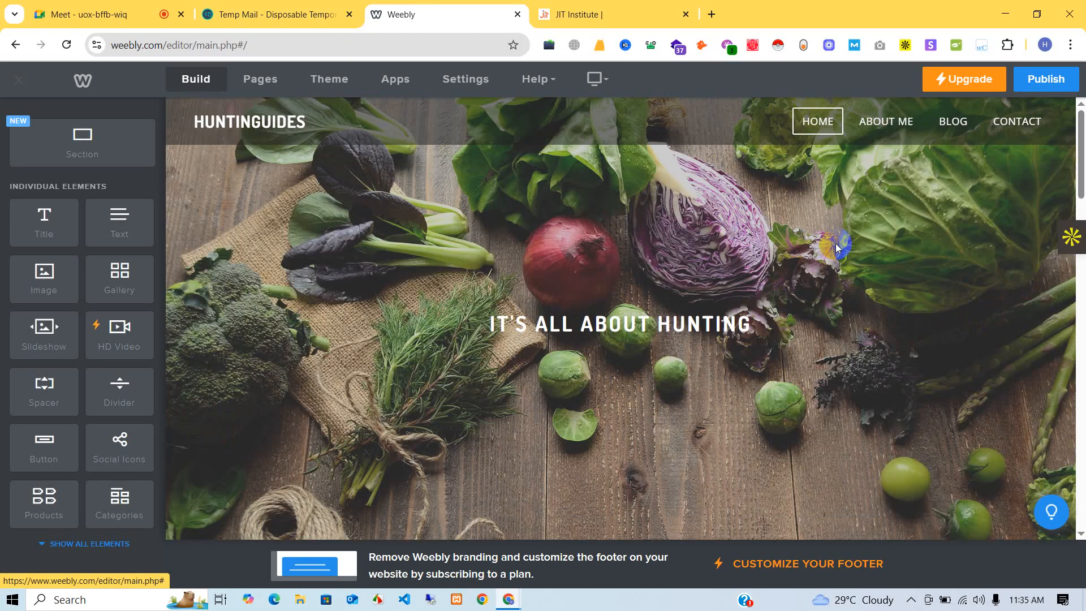
scroll(657, 356, down, 5)
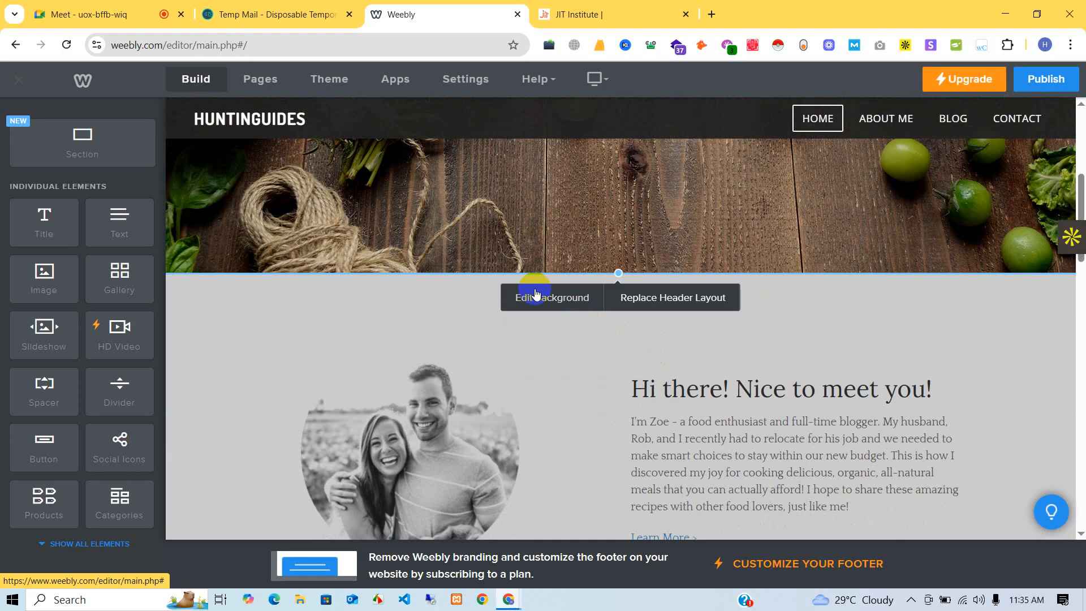
click(536, 297)
click(657, 372)
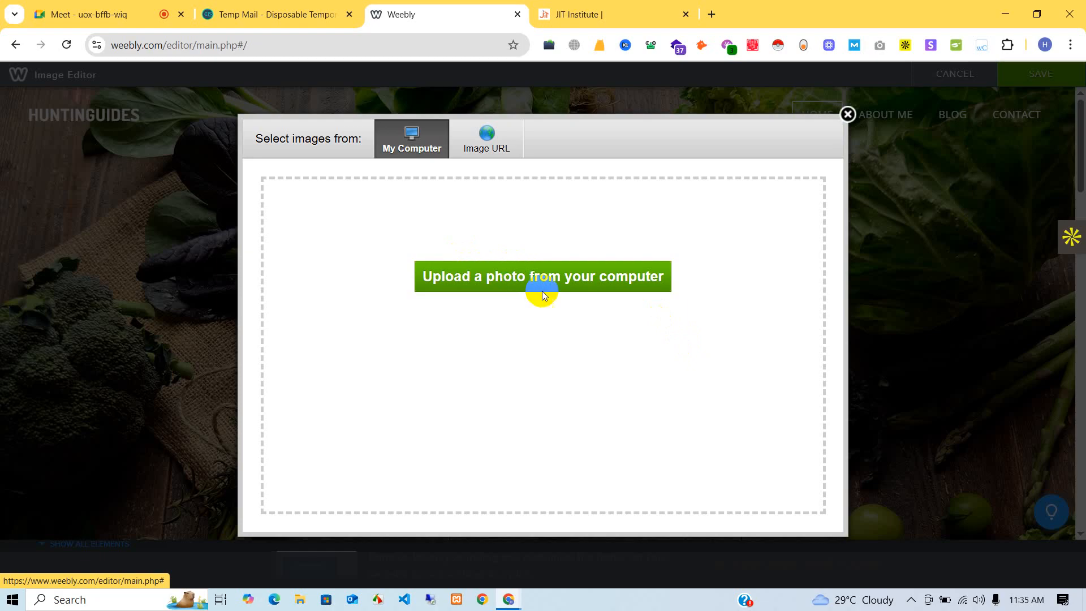
click(575, 283)
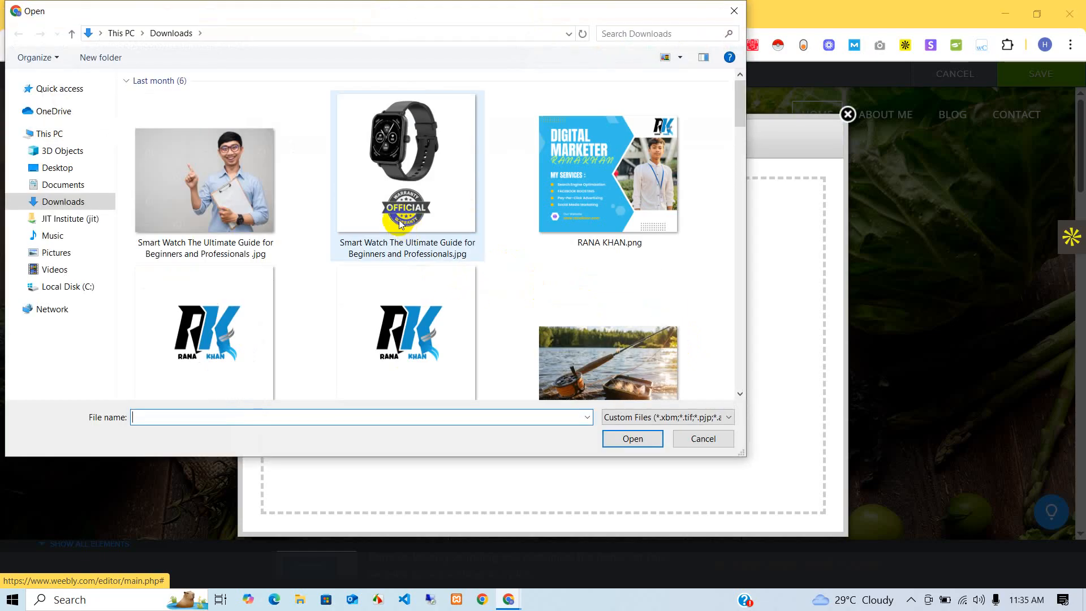
scroll(427, 246, down, 3)
scroll(439, 236, down, 5)
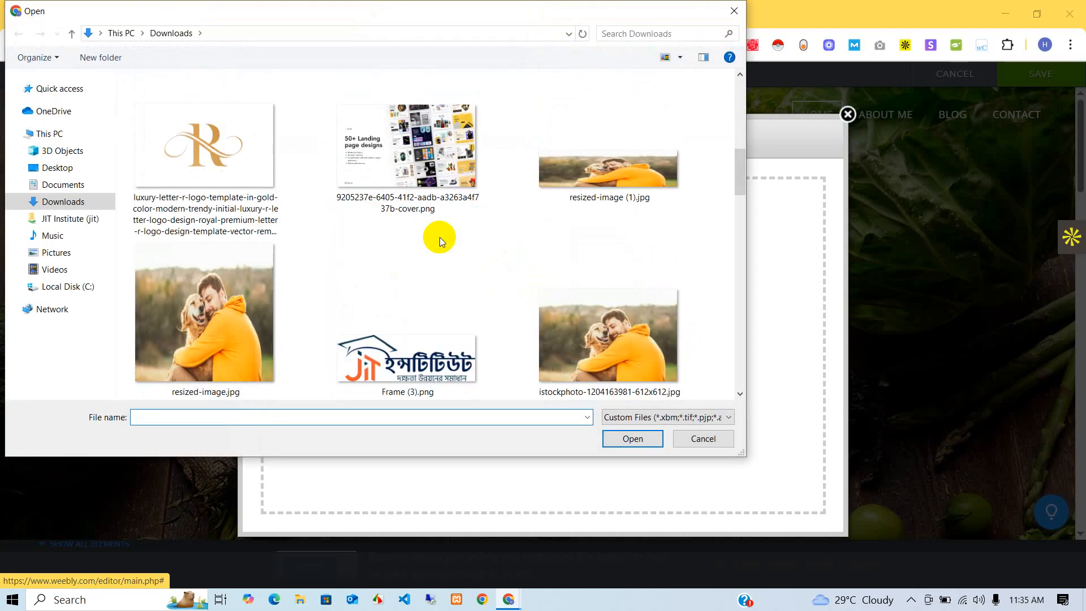
scroll(453, 238, up, 3)
scroll(498, 249, down, 3)
scroll(503, 253, up, 3)
scroll(511, 253, down, 5)
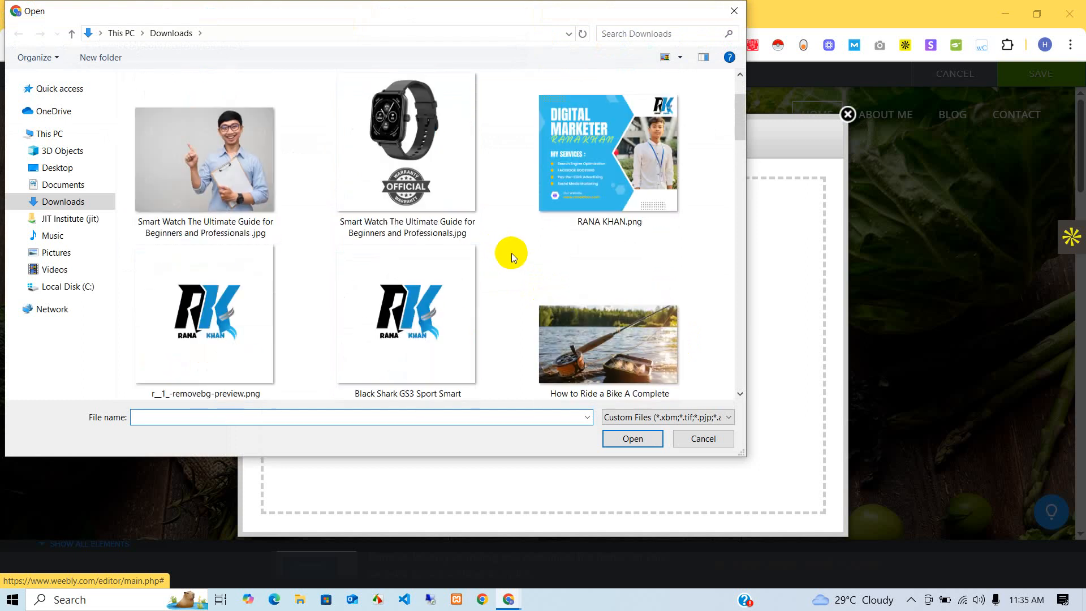
click(612, 337)
click(631, 440)
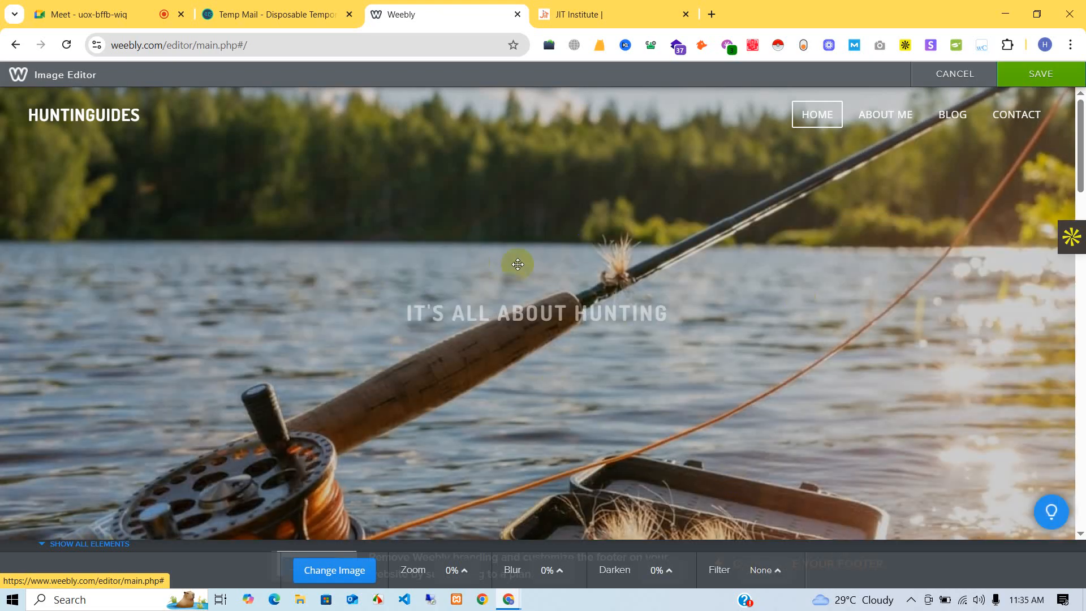
scroll(566, 263, down, 5)
click(1045, 72)
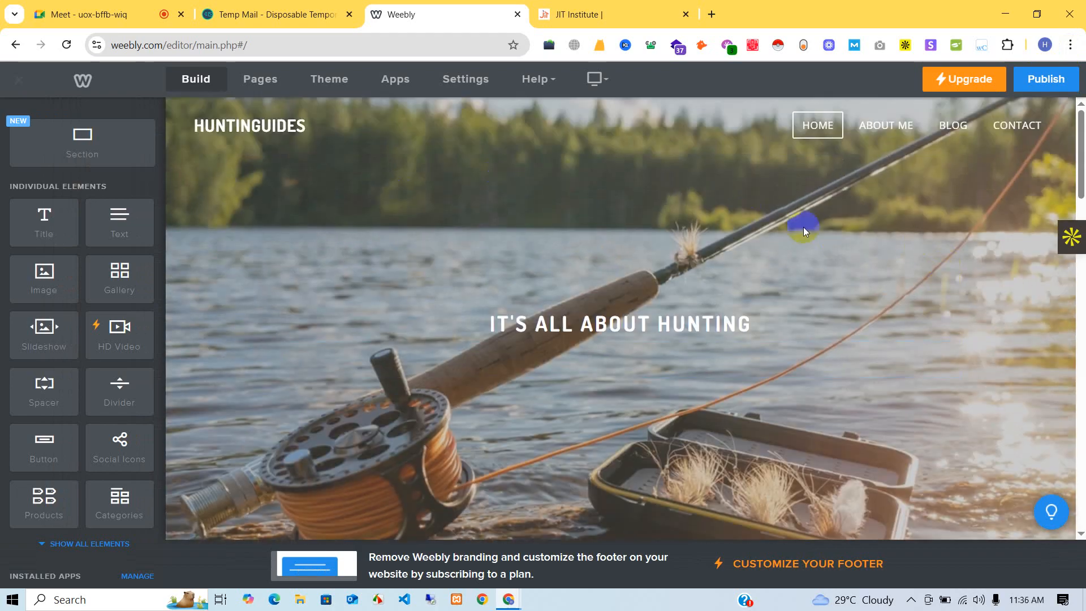
- Scroll down to the 'Hi there! Nice to meet you!' introduction section
scroll(803, 226, down, 5)
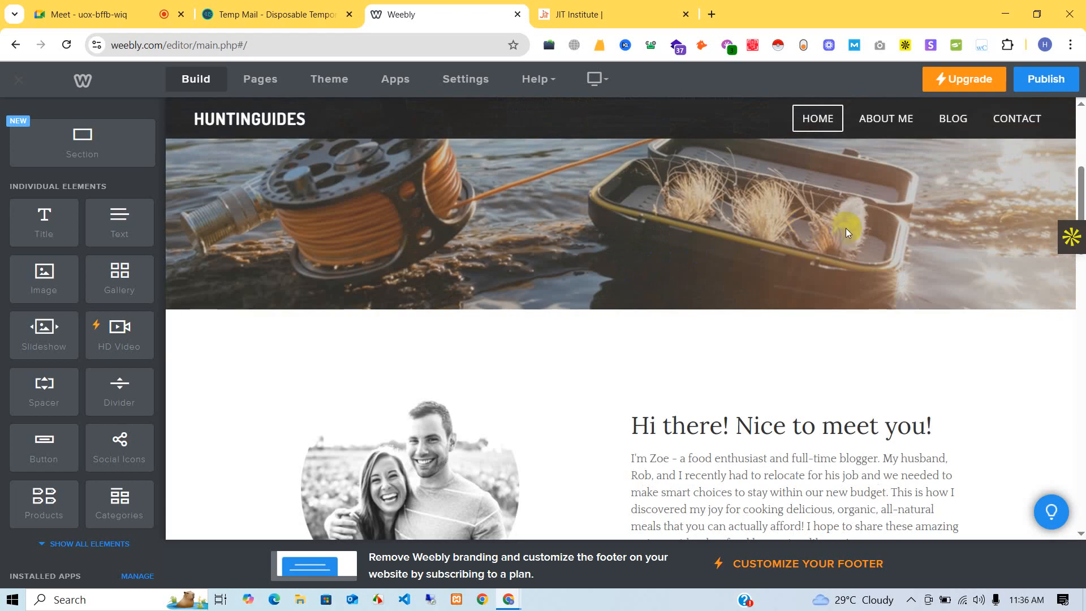
scroll(846, 229, down, 5)
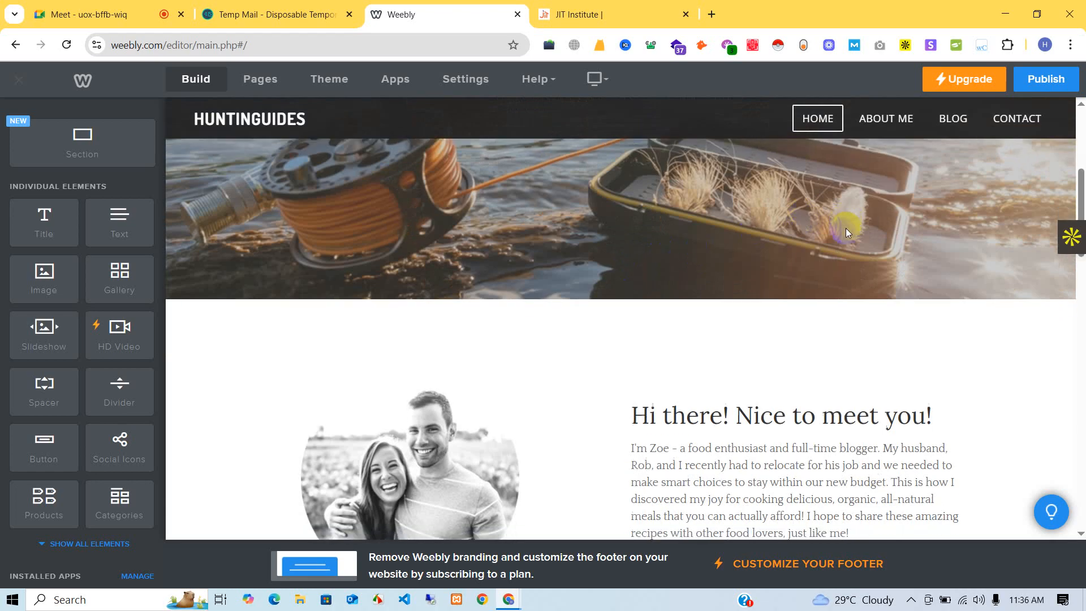
scroll(783, 237, up, 3)
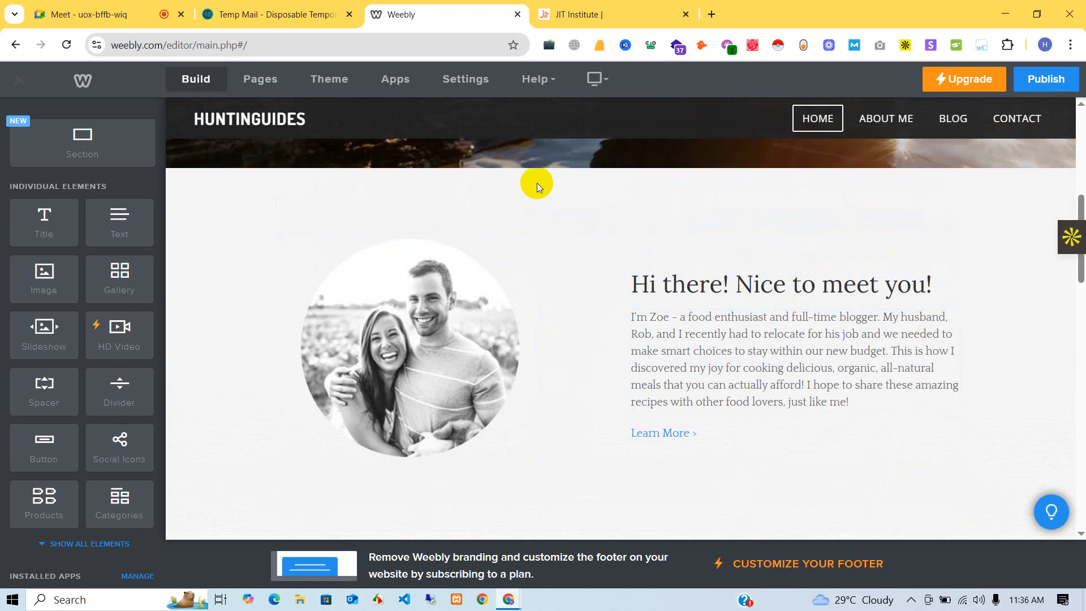
- Delete the 'Hi there! Nice to meet you!' section, confirming in the 'Are you sure?' dialog
mouse_move(538, 182)
click(701, 138)
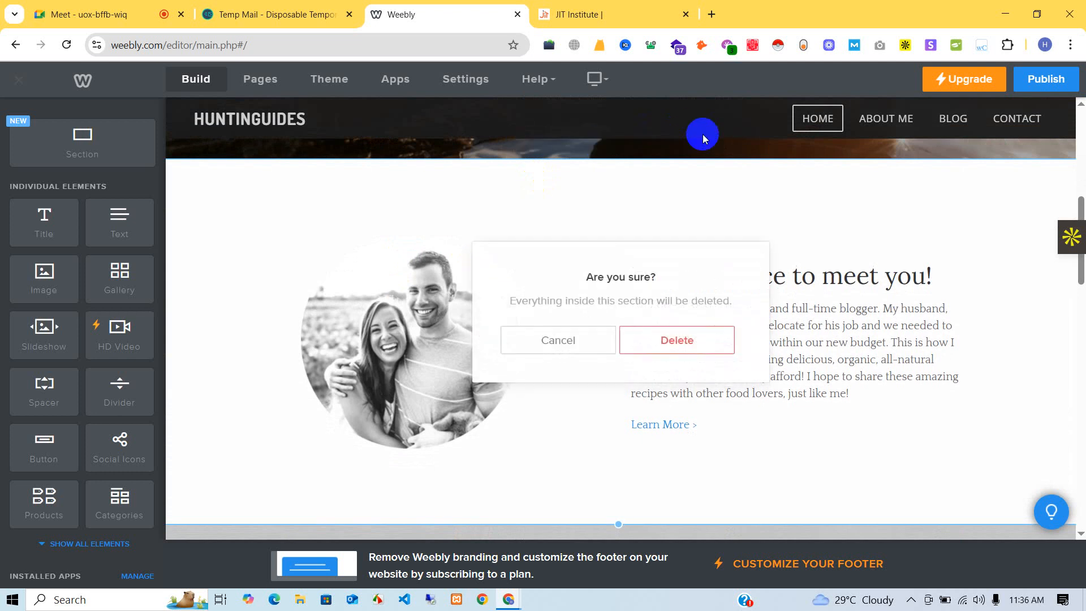
click(679, 341)
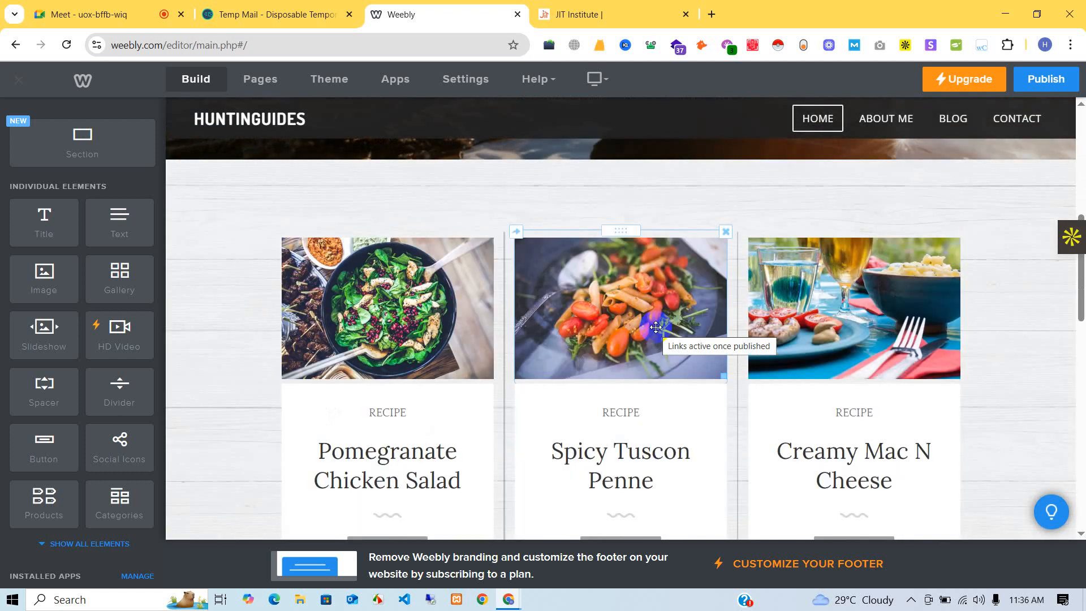
scroll(691, 211, down, 15)
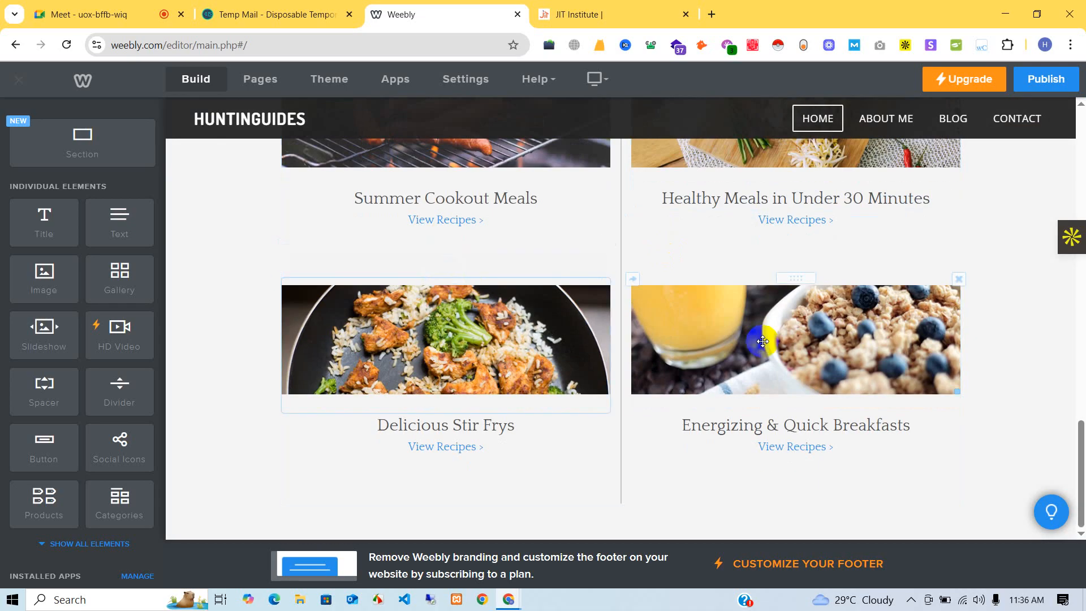
scroll(444, 232, up, 15)
scroll(758, 339, up, 6)
scroll(758, 339, down, 5)
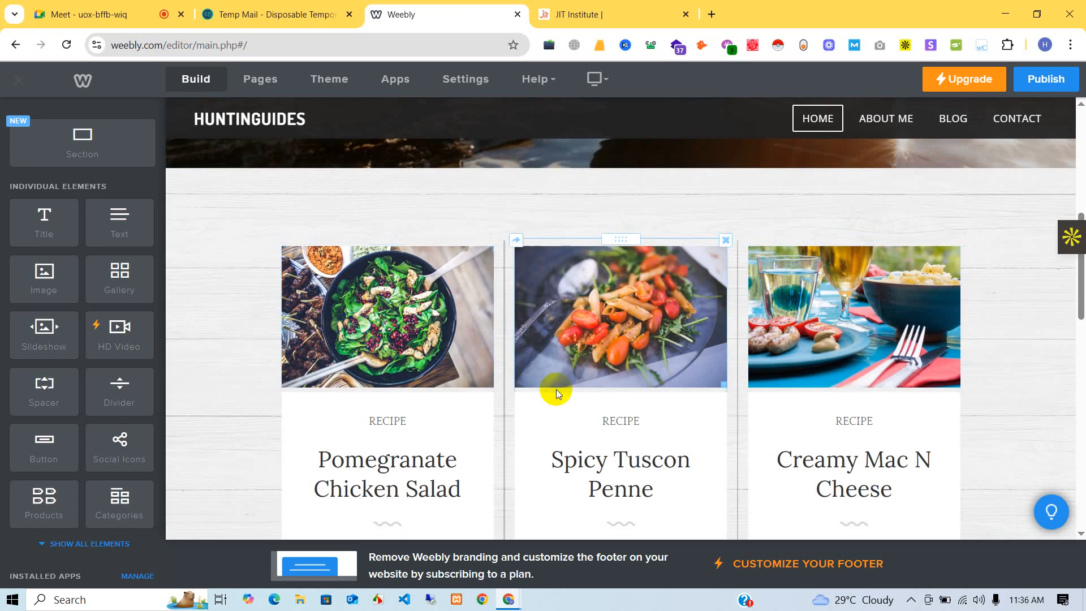
scroll(653, 412, up, 5)
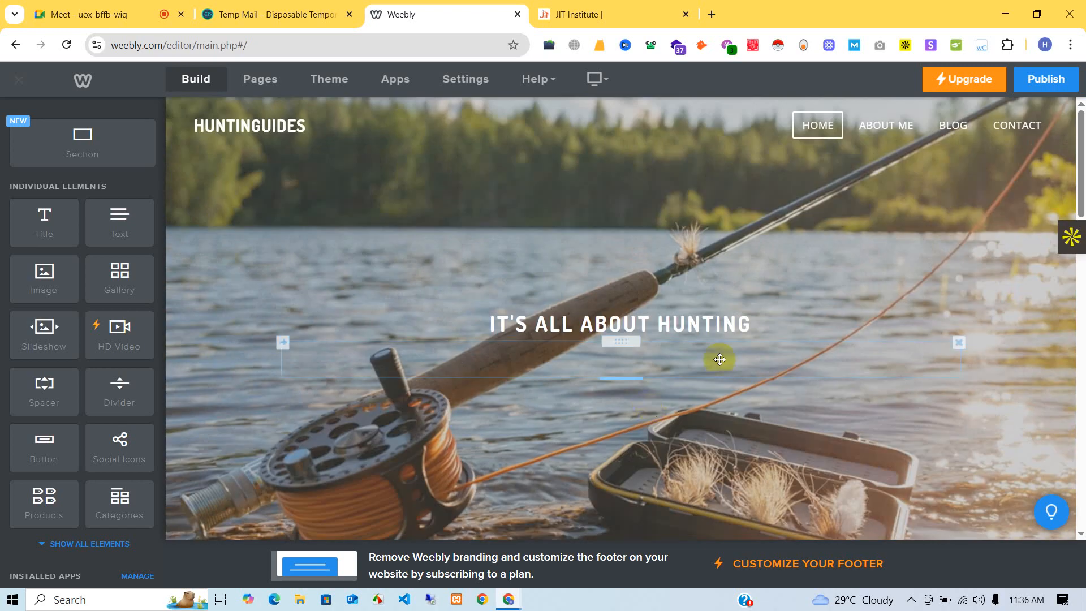
scroll(629, 431, down, 6)
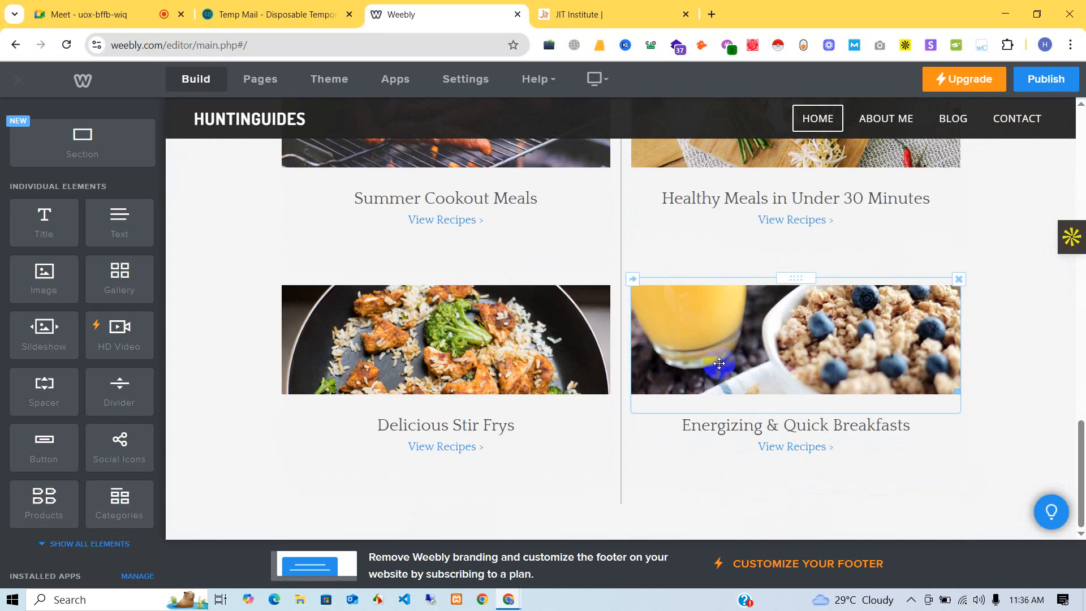
scroll(739, 386, up, 6)
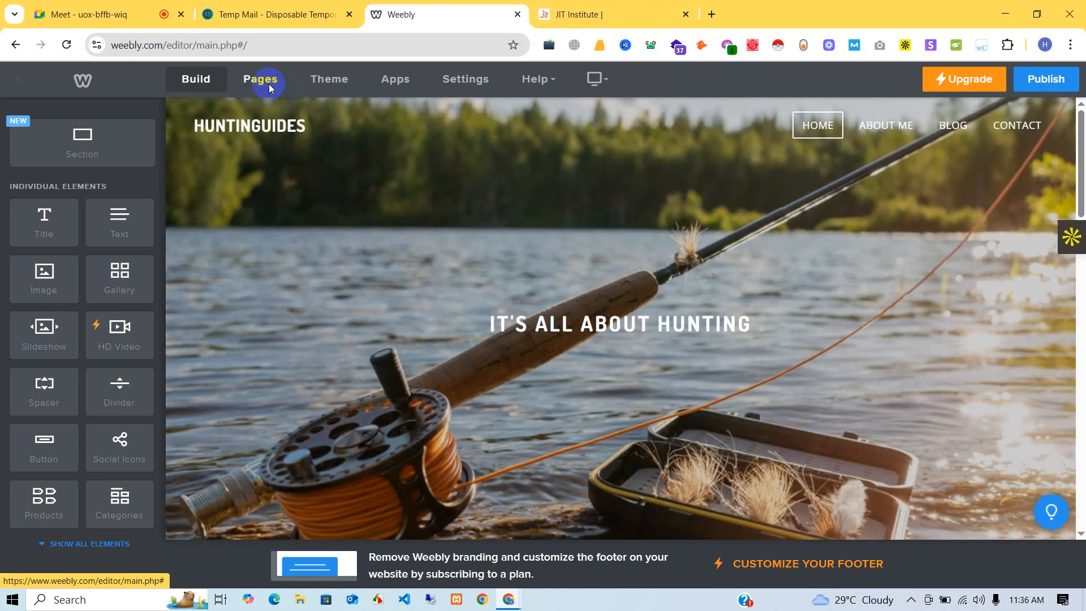
- Open the About Me page, erase its placeholder paragraph, and open a new browser tab
click(270, 86)
click(36, 193)
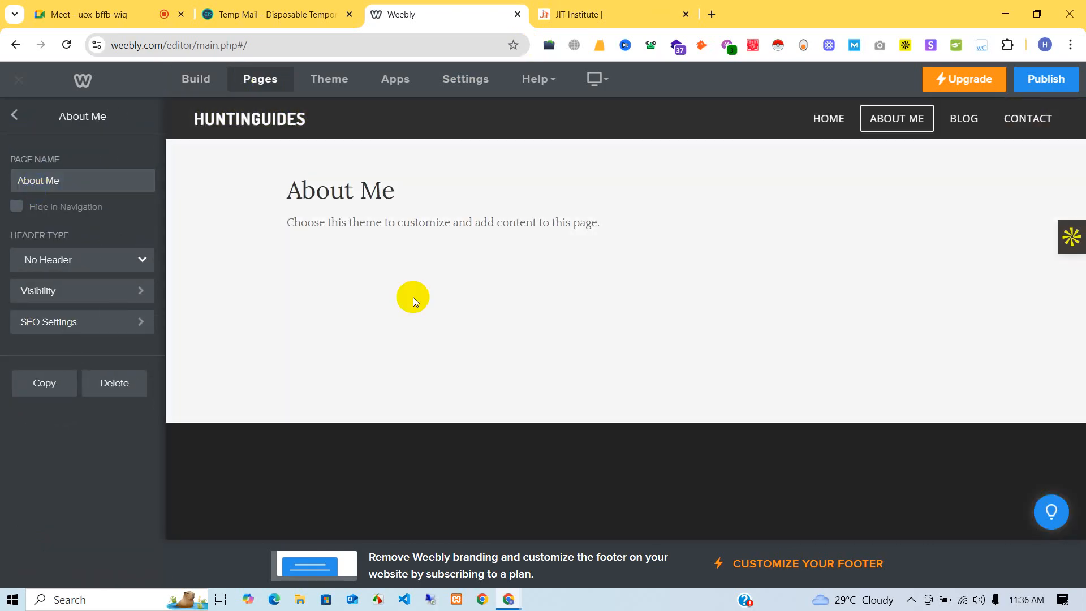
click(348, 226)
triple_click(327, 218)
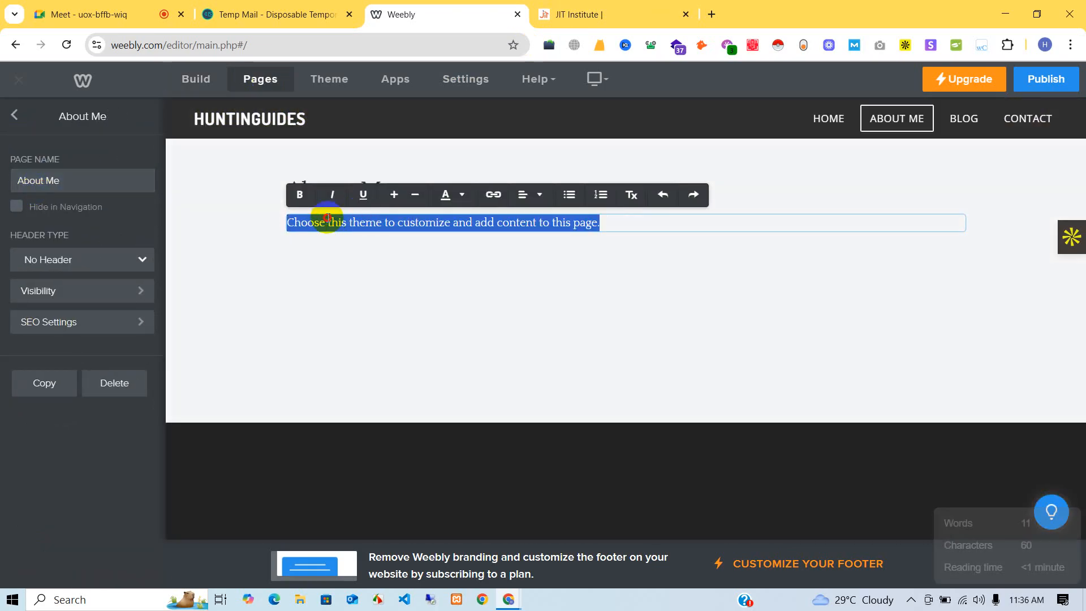
key(BackSpace)
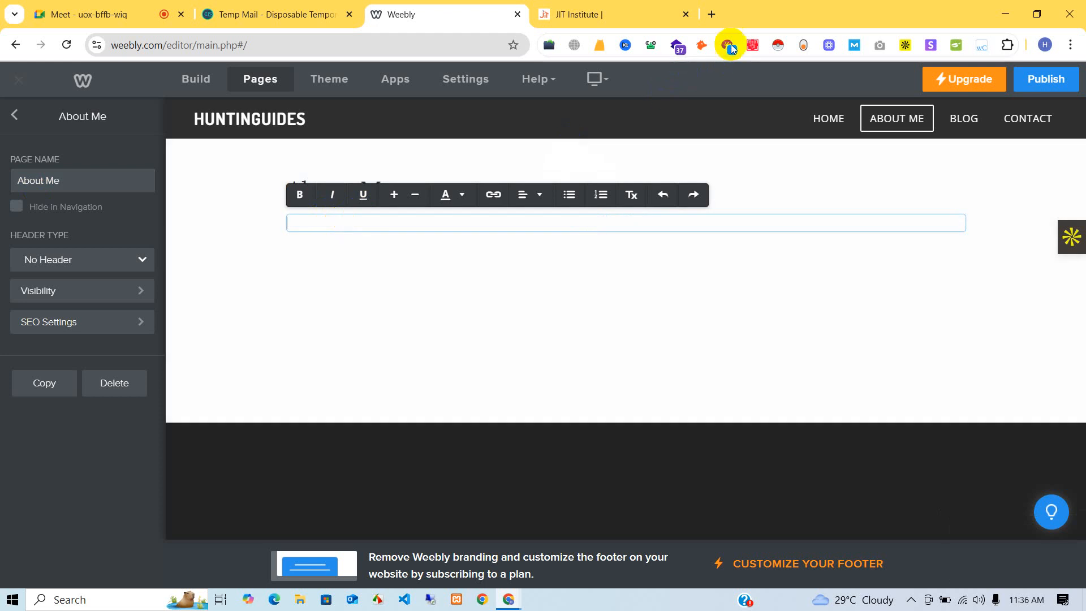
click(544, 16)
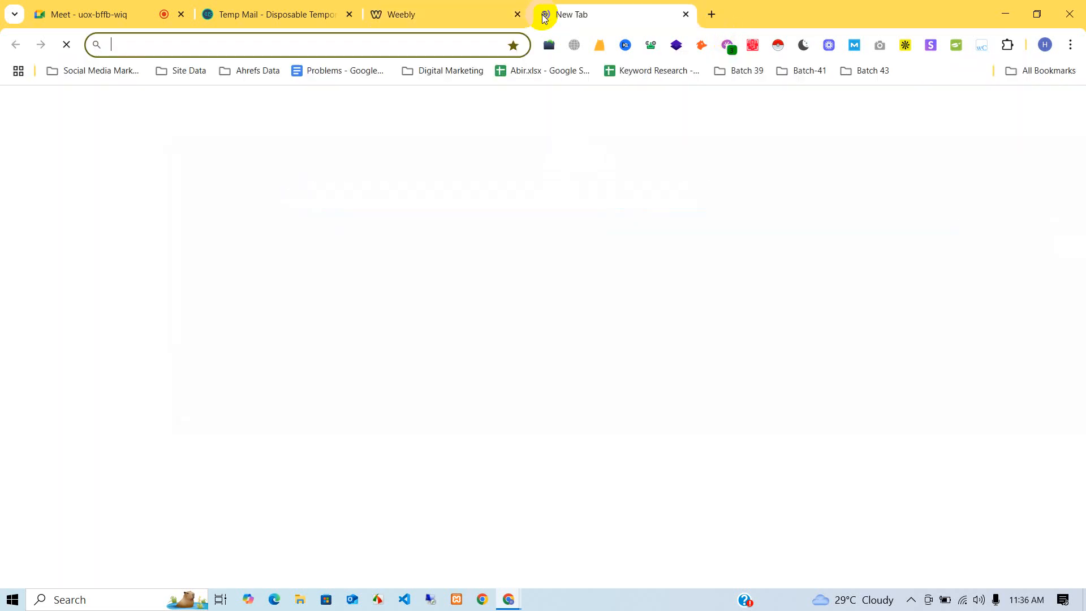
- On chatgpt.com, request a short first-person bio of a hunting-loving person
text(chatgpt.com)
key(Return)
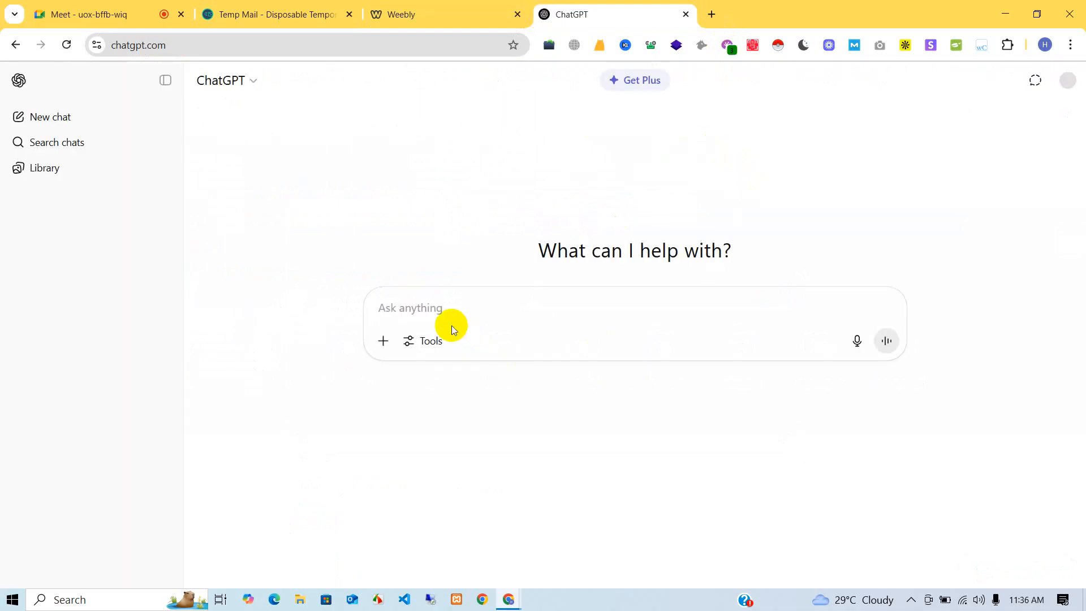
text(this is)
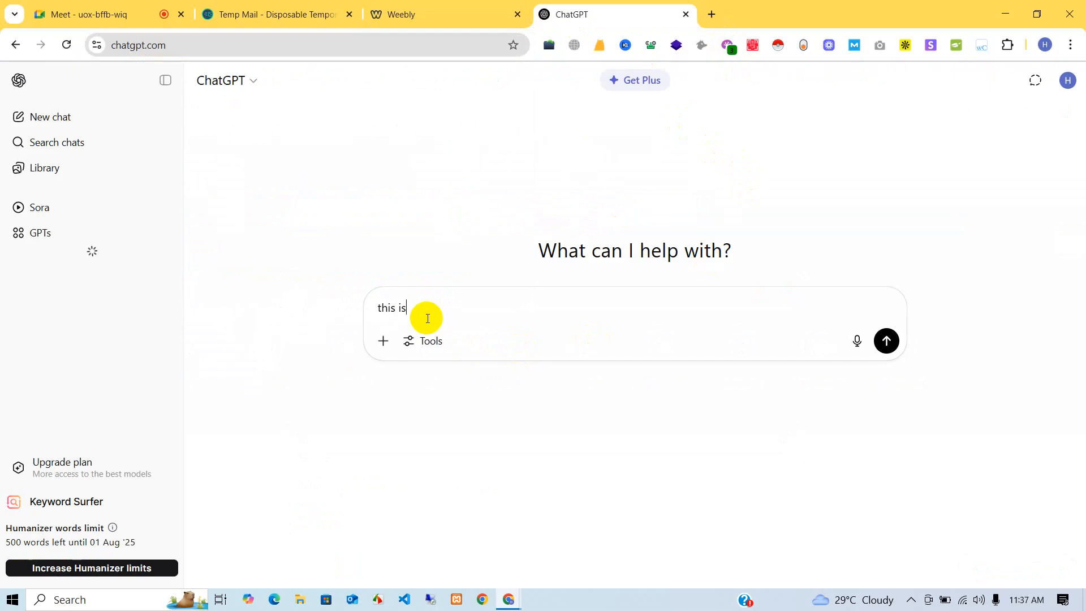
text( john a )
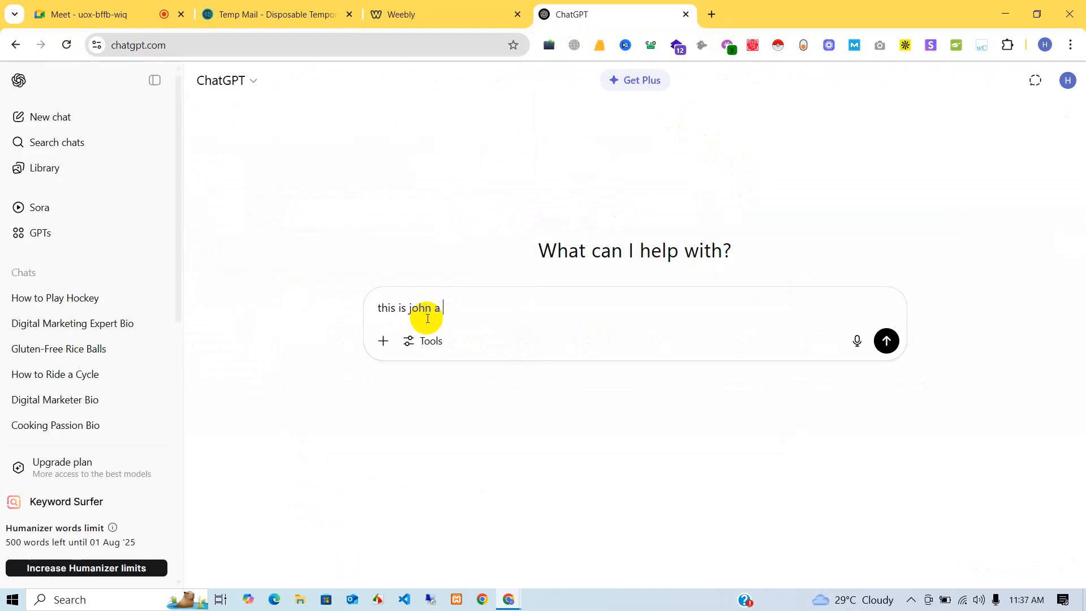
text(t)
key(BackSpace)
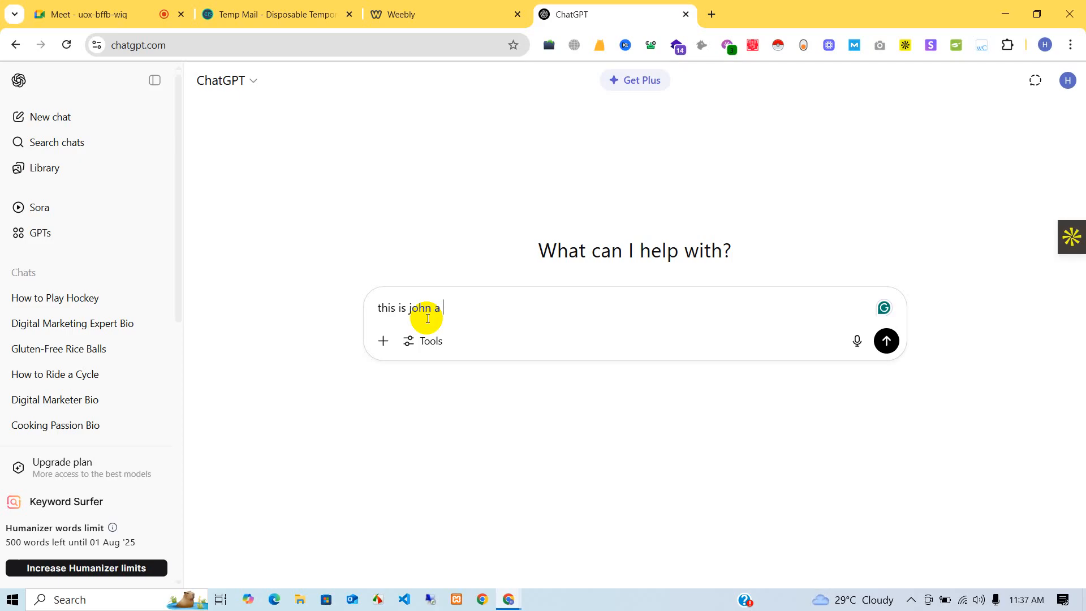
text(hunting loving)
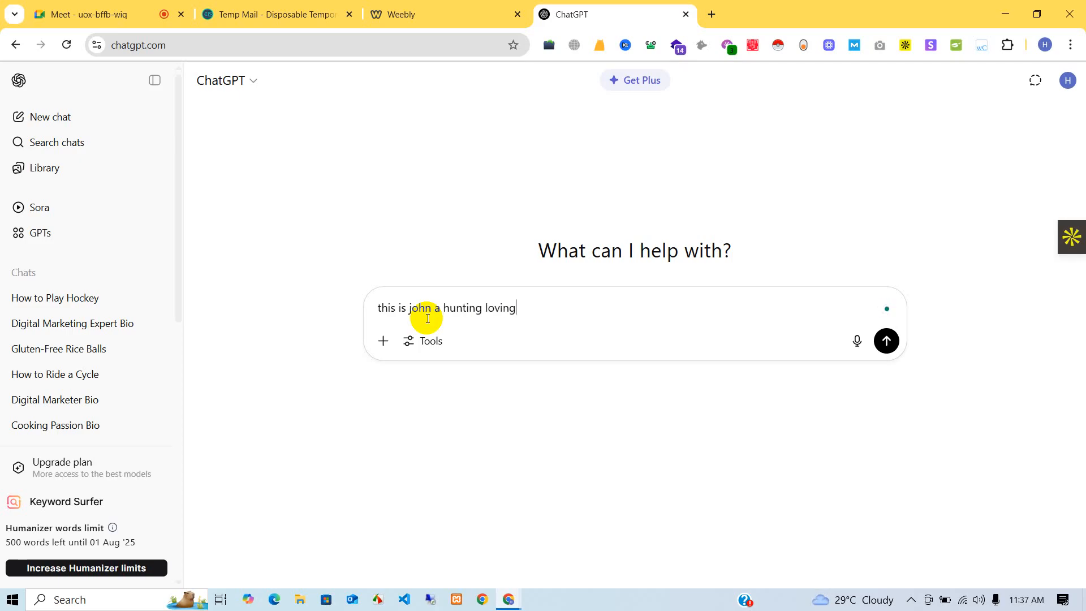
text( person. Now w)
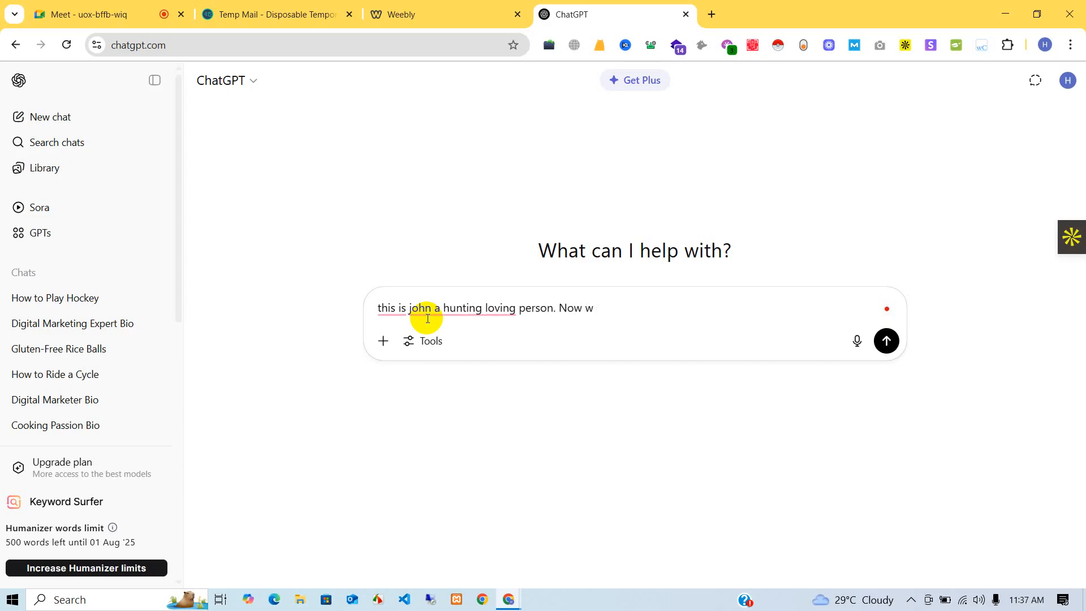
text(eite a)
text(short bio about me. )
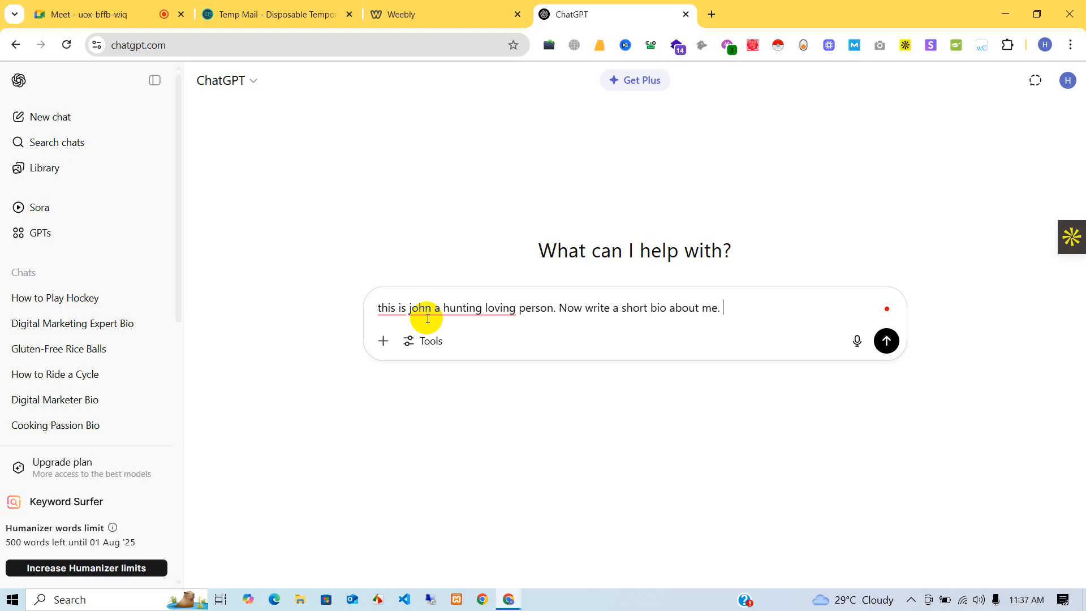
text(write it as myself)
key(Return)
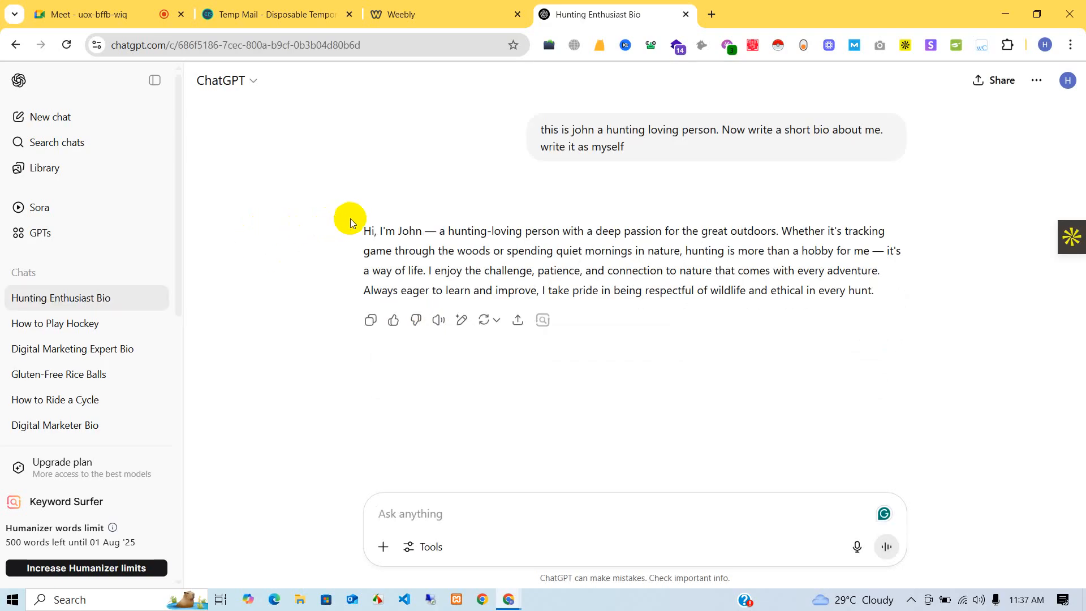
- Copy the generated bio paragraph and return to the Weebly tab
drag(351, 218, 937, 292)
right_click(763, 283)
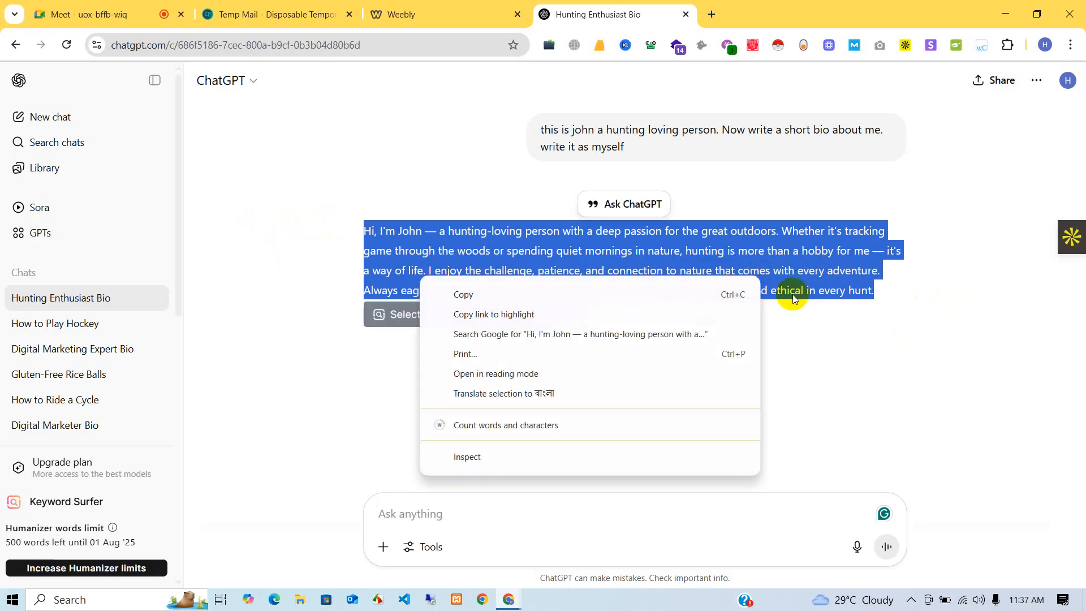
click(667, 293)
click(430, 14)
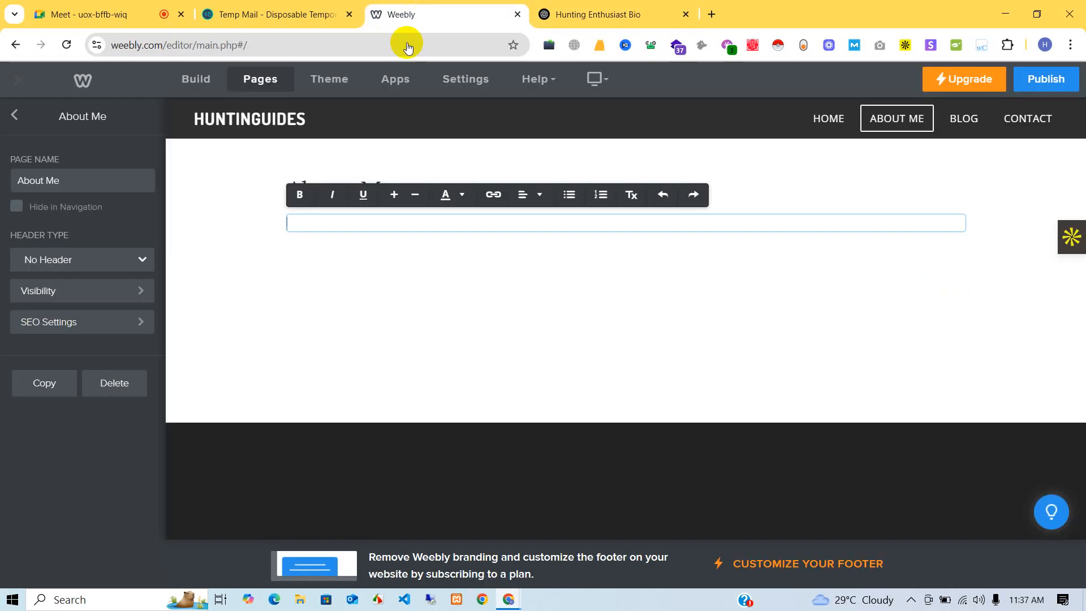
- Paste the hunting bio into the empty About Me text box
click(349, 218)
right_click(347, 218)
click(369, 357)
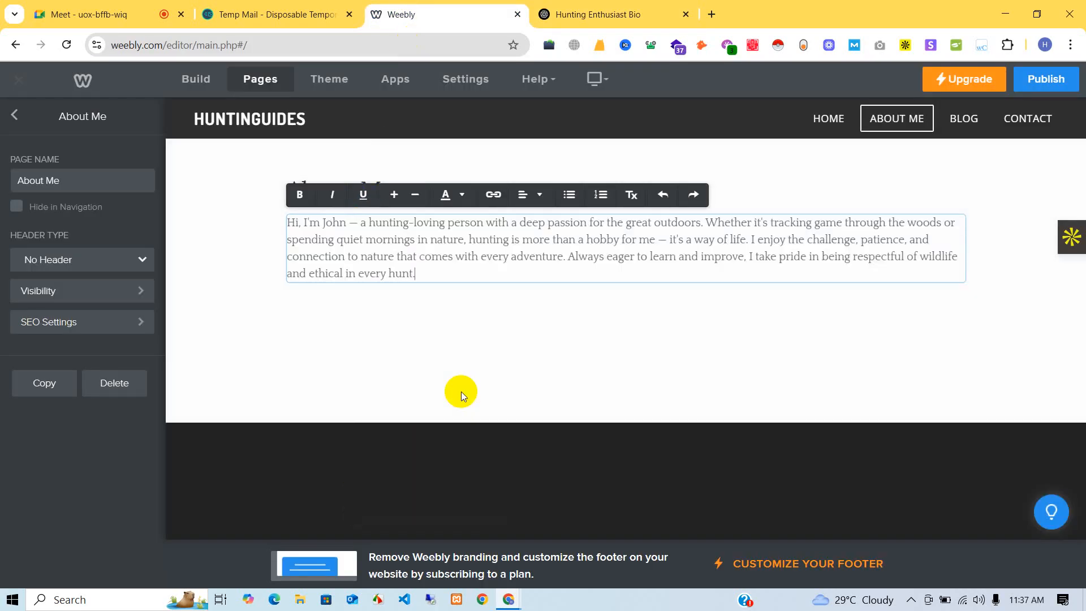
click(513, 388)
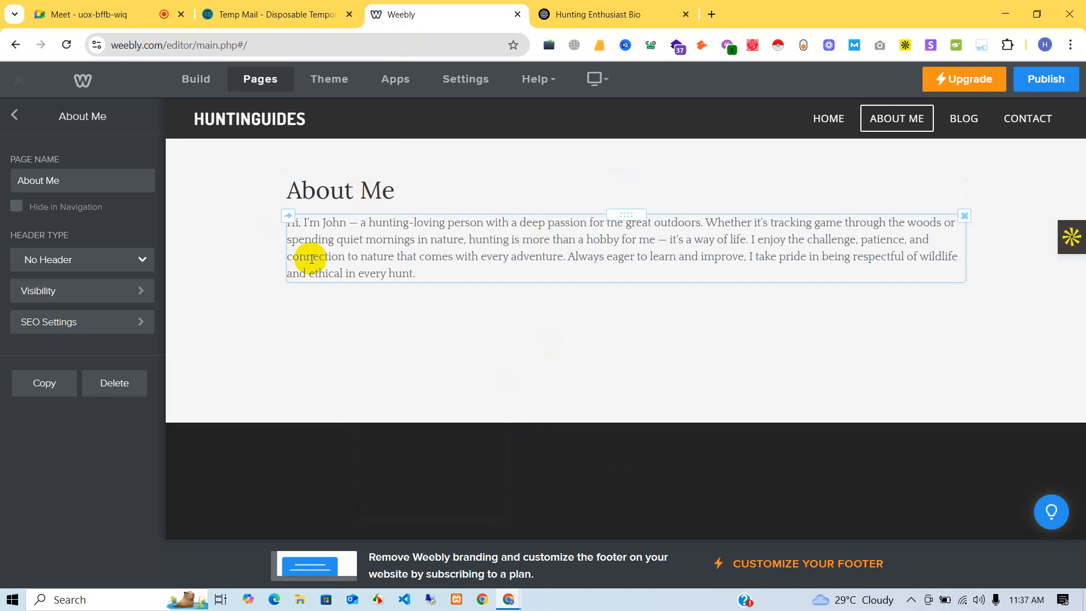
- Open the Contact page from the Pages list, briefly viewing the addable page types
click(14, 116)
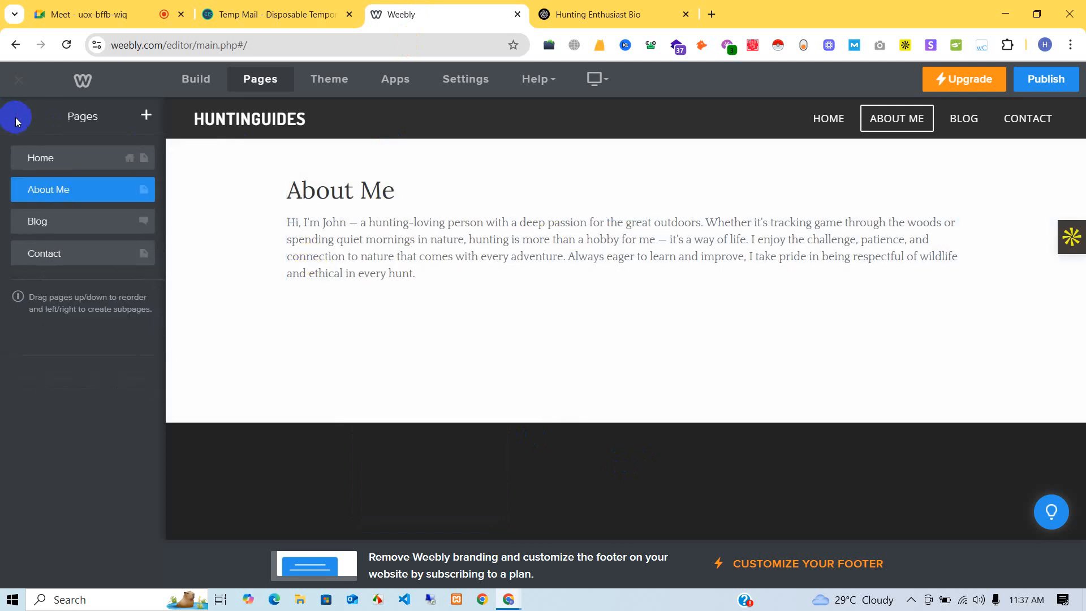
click(59, 262)
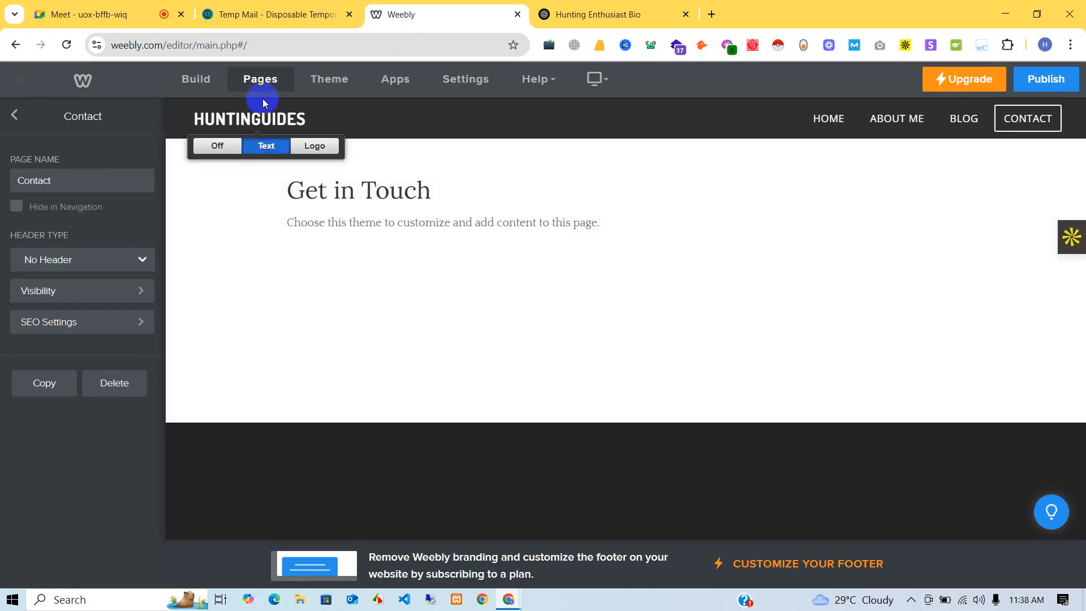
click(258, 81)
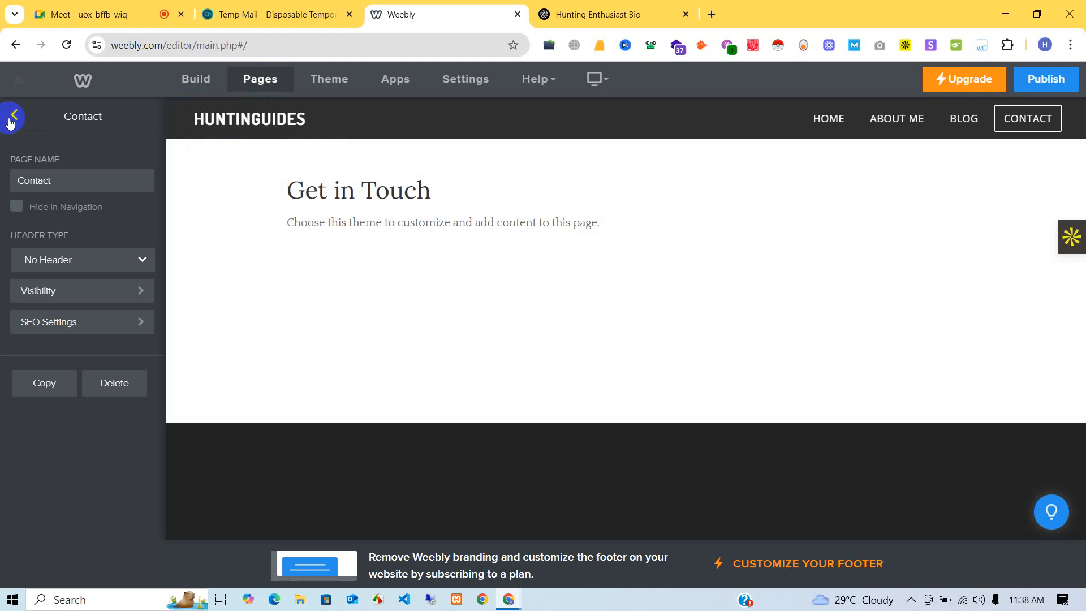
click(15, 114)
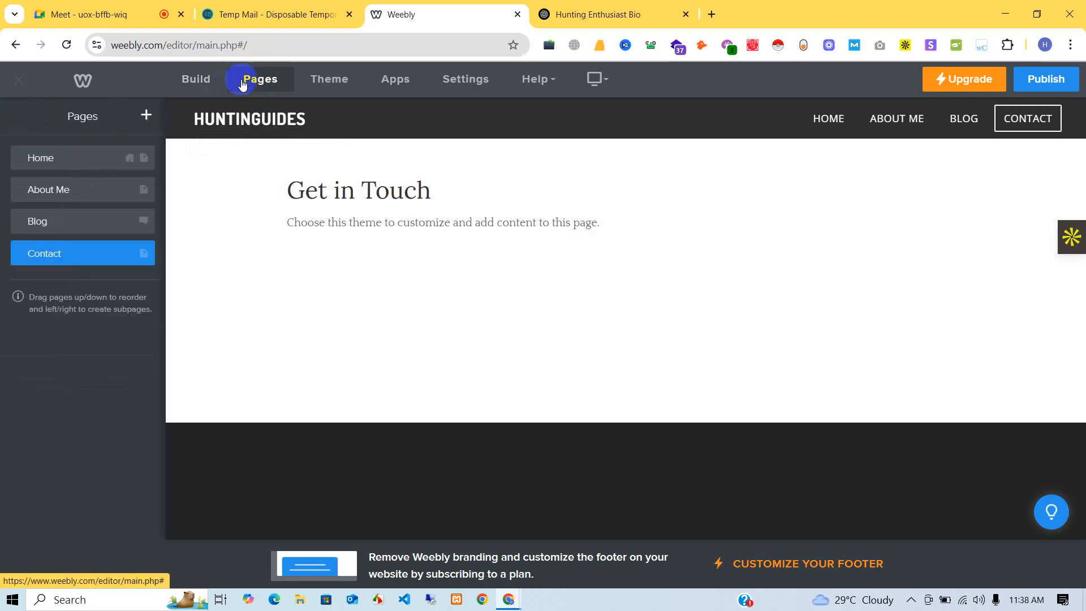
click(146, 118)
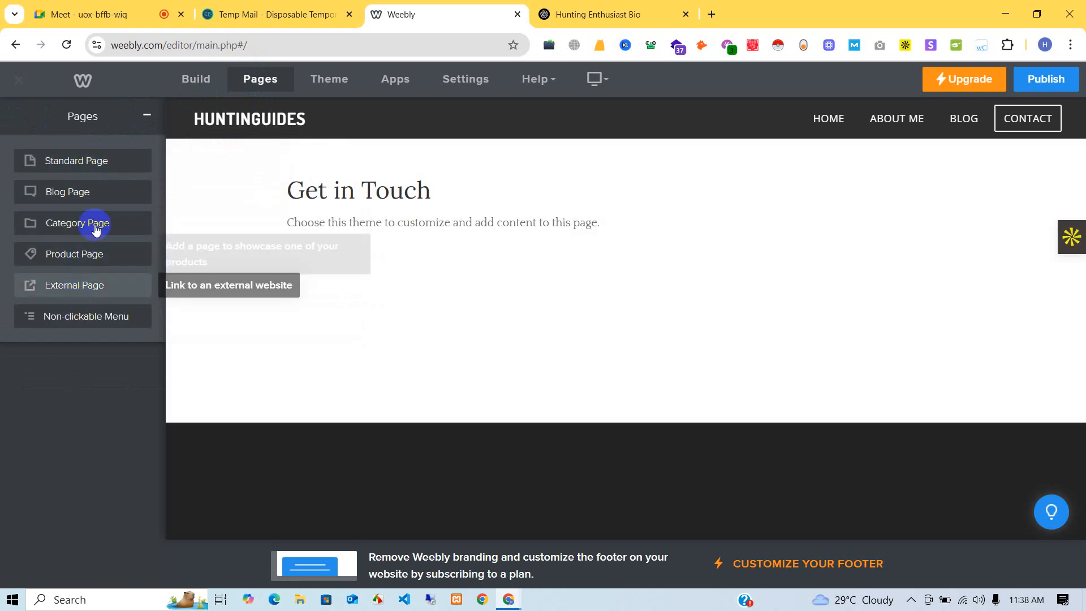
click(365, 343)
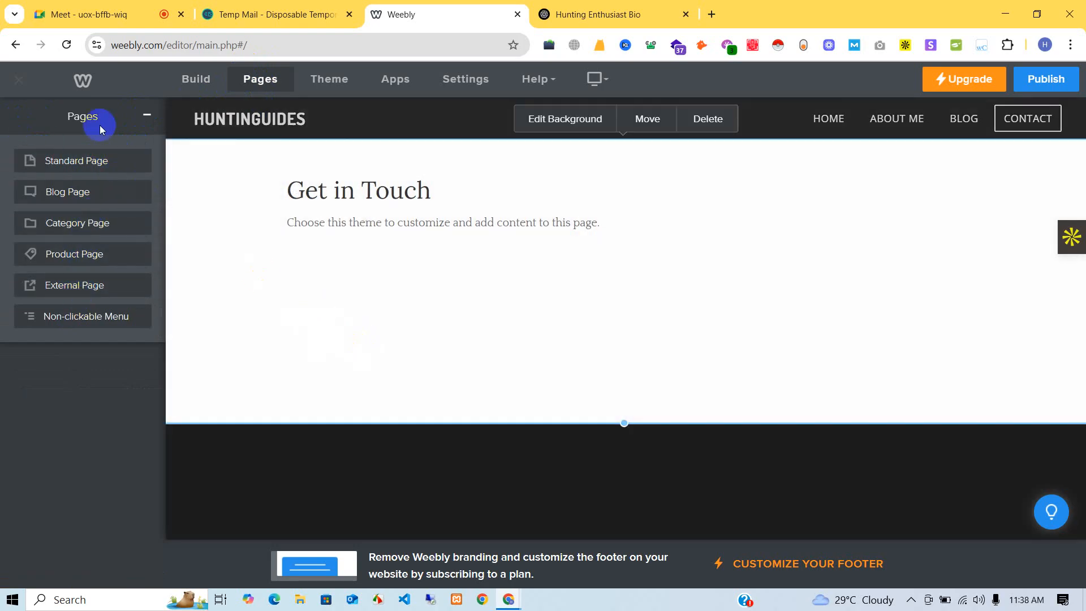
click(145, 116)
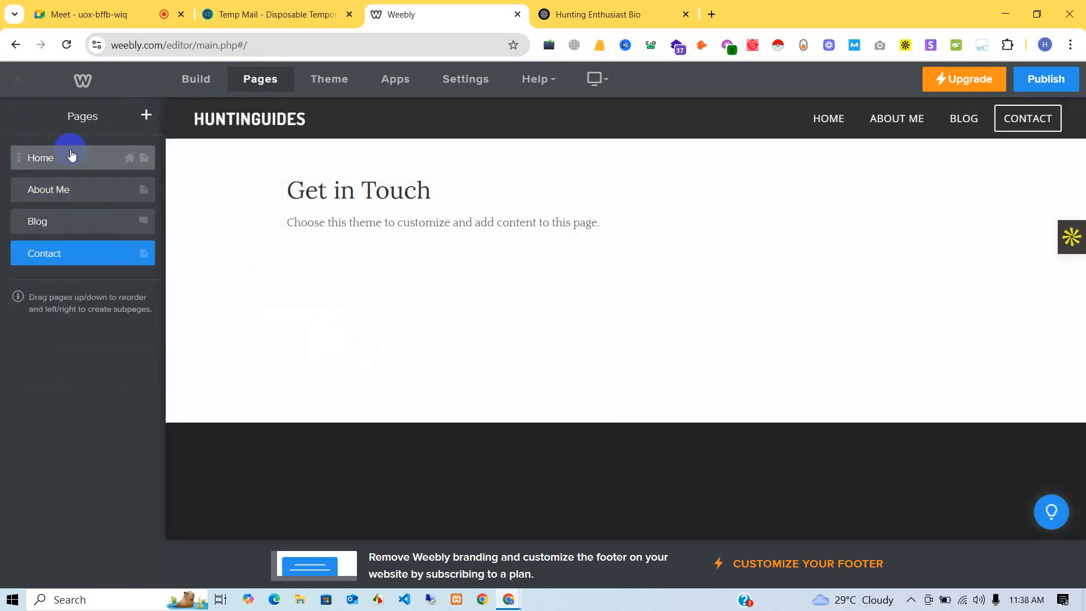
click(33, 254)
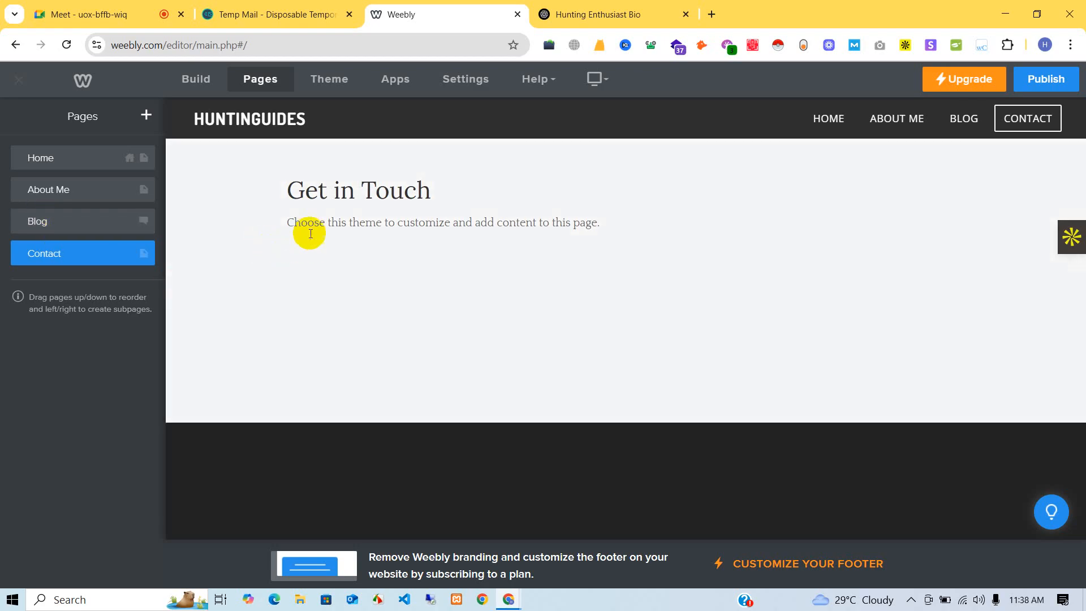
- Replace the Contact placeholder with a sentence giving the owner's e-mail address, then open the Blog page
triple_click(310, 226)
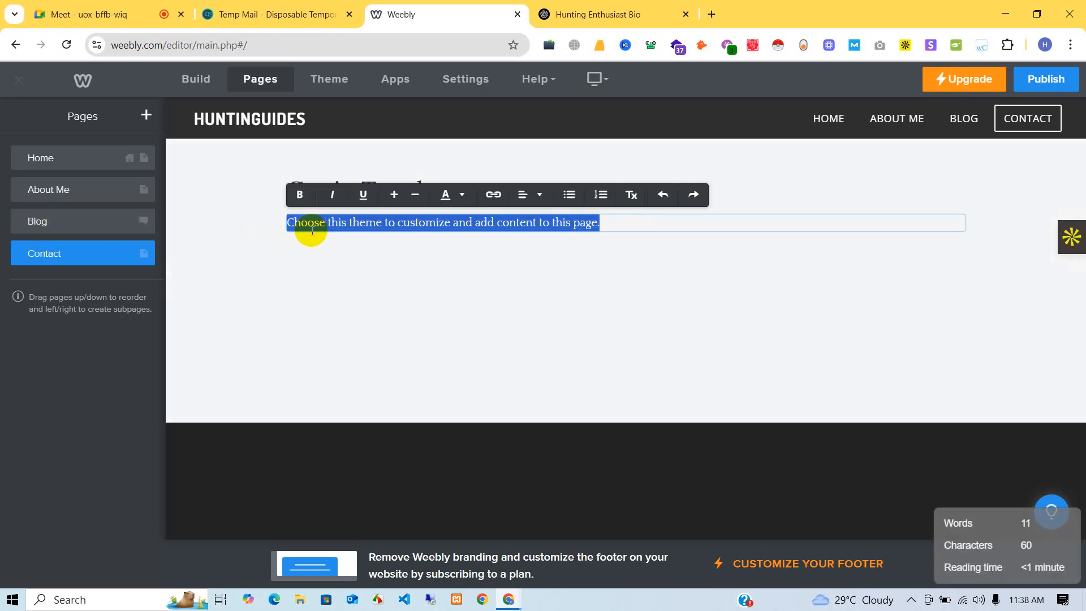
text(To connec)
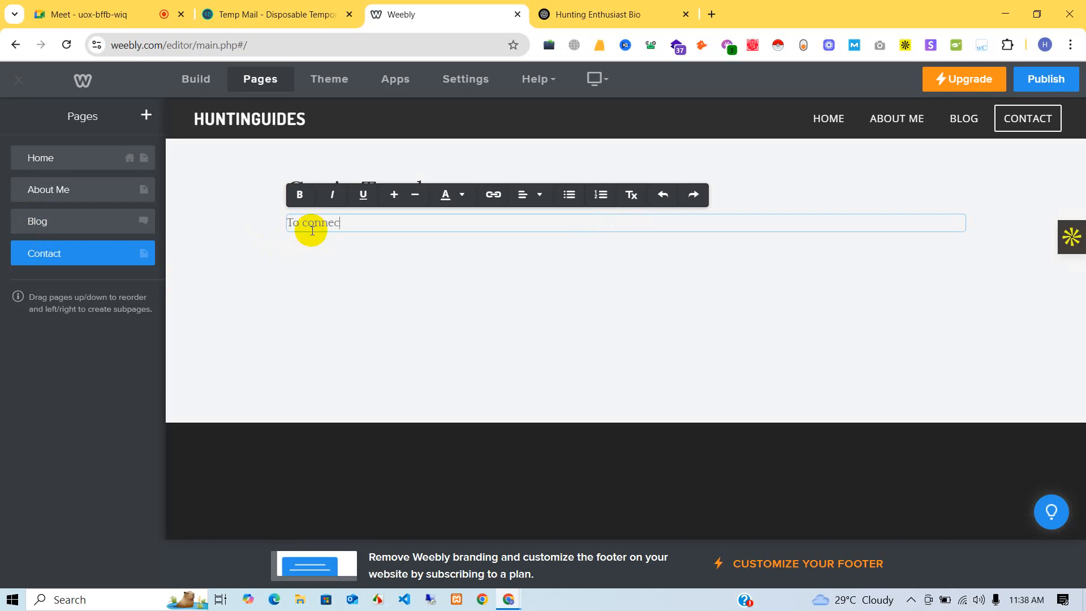
text(t with me you can mail me at)
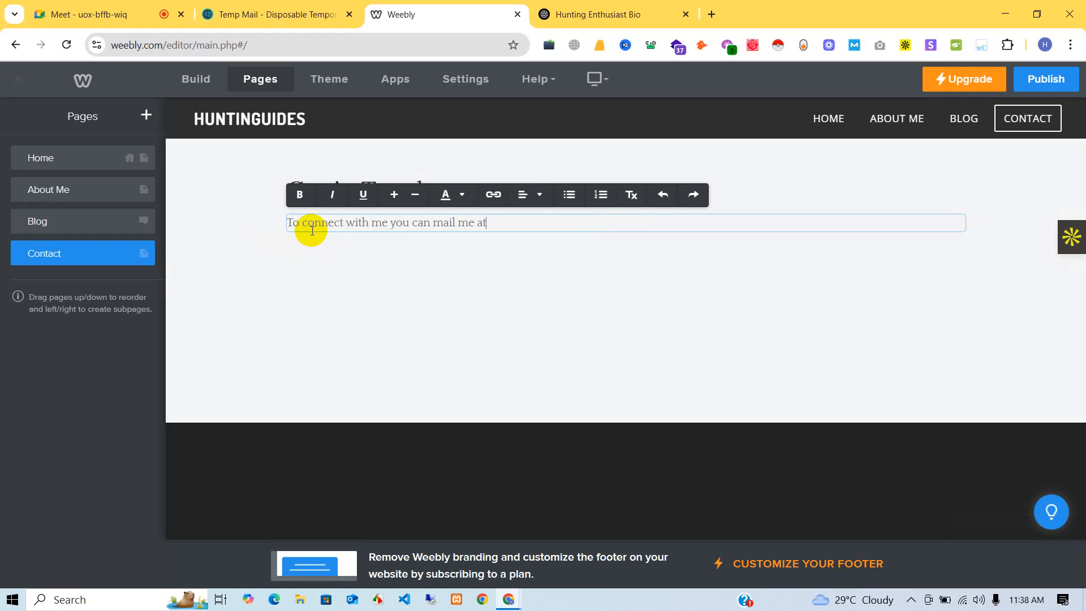
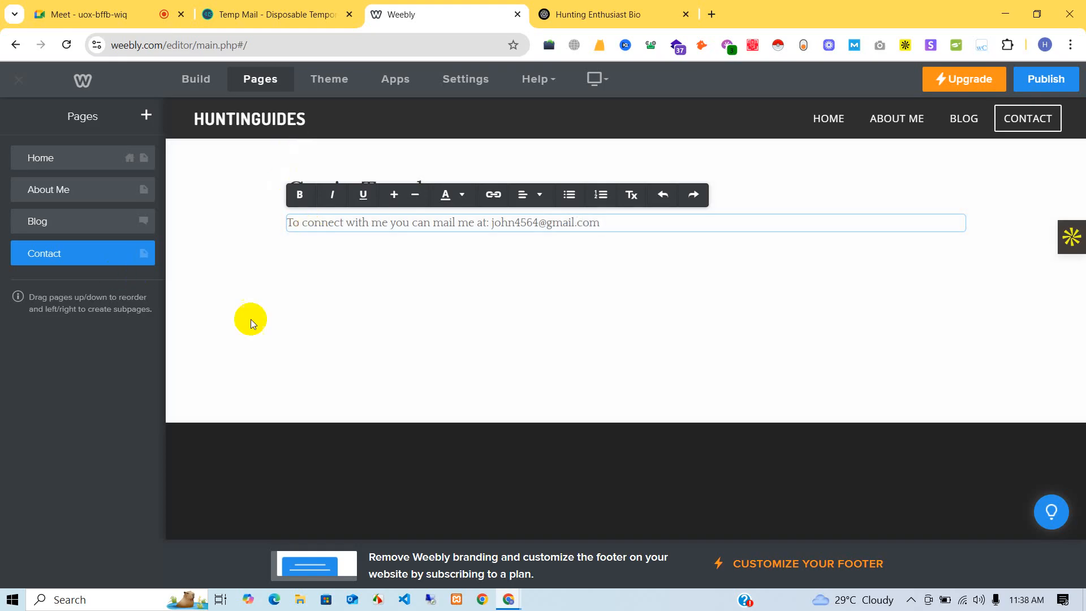
click(272, 294)
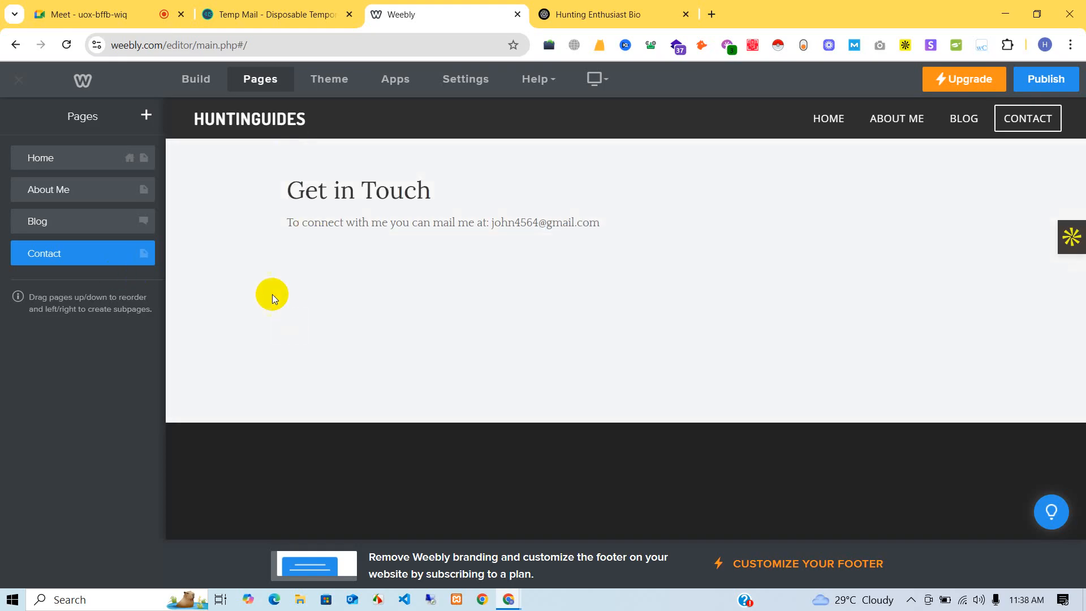
click(497, 216)
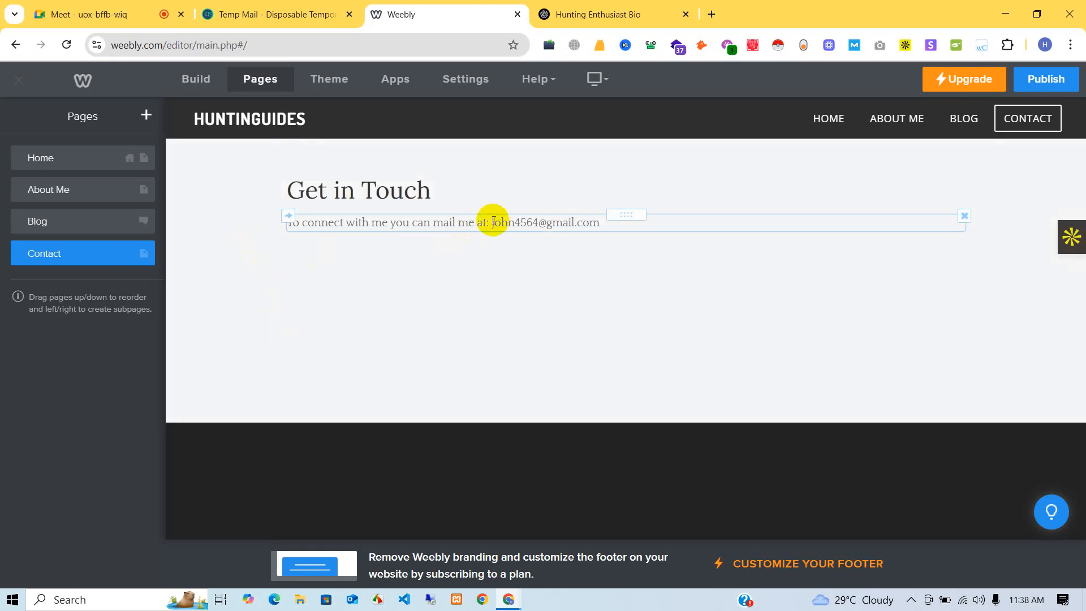
drag(492, 222, 643, 220)
click(575, 305)
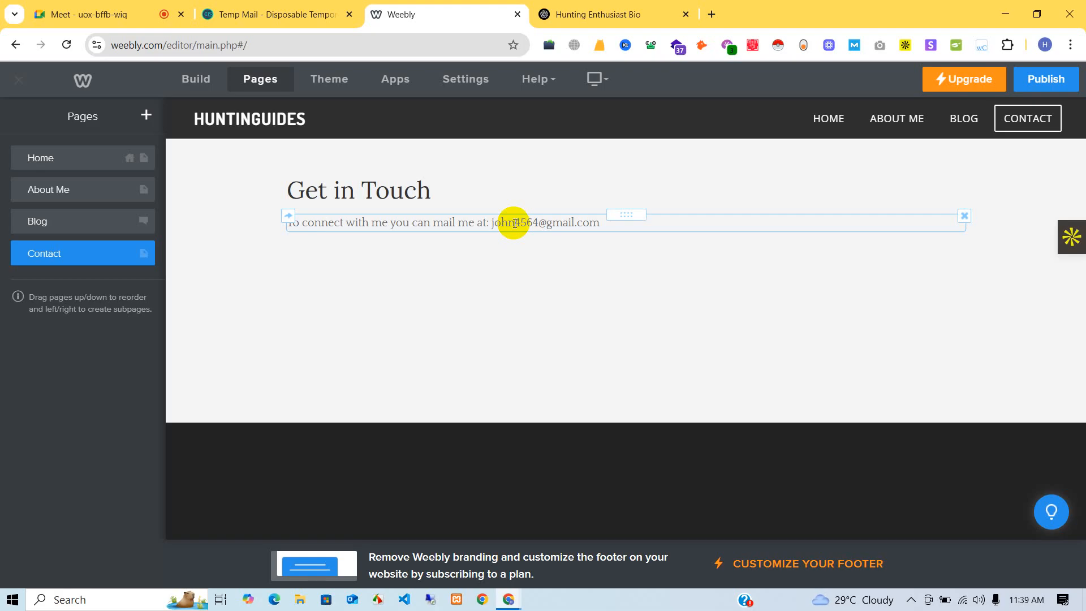
click(53, 224)
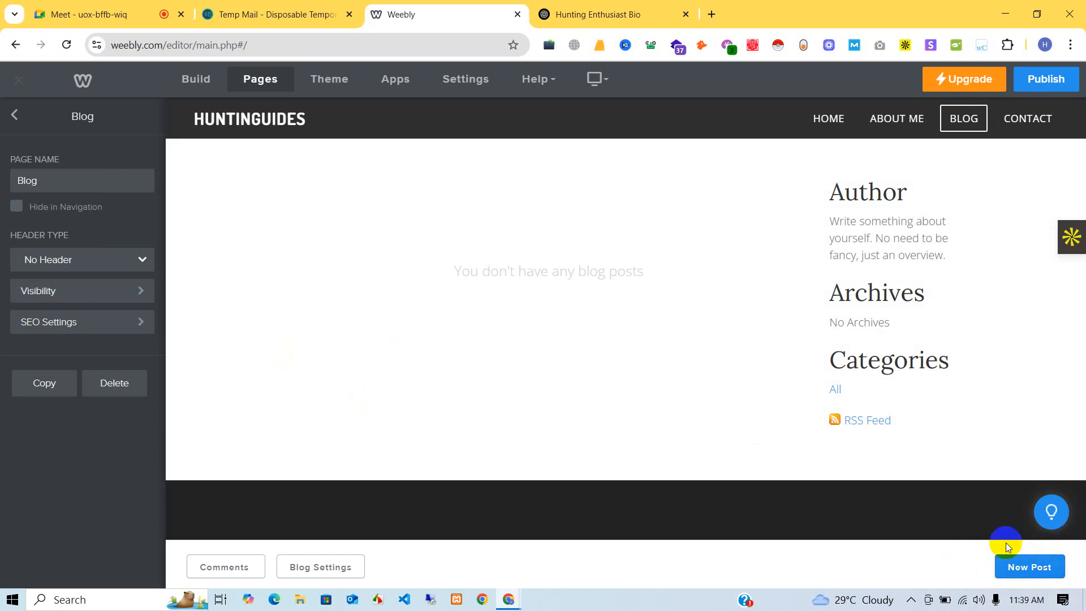
- Create a new blog post draft, select its empty title, and go to the ChatGPT tab
click(1014, 566)
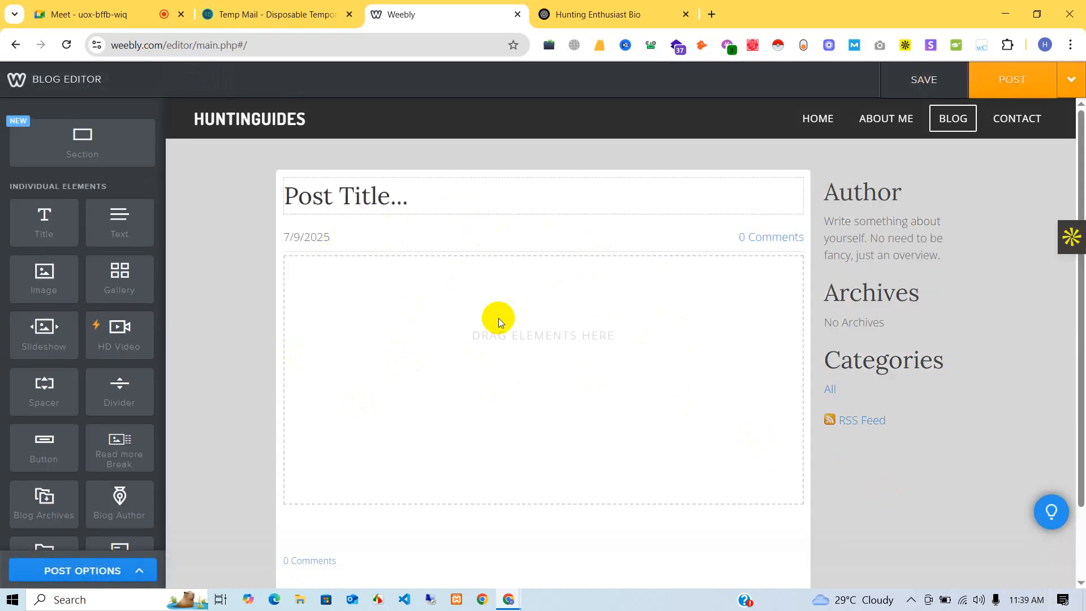
click(484, 191)
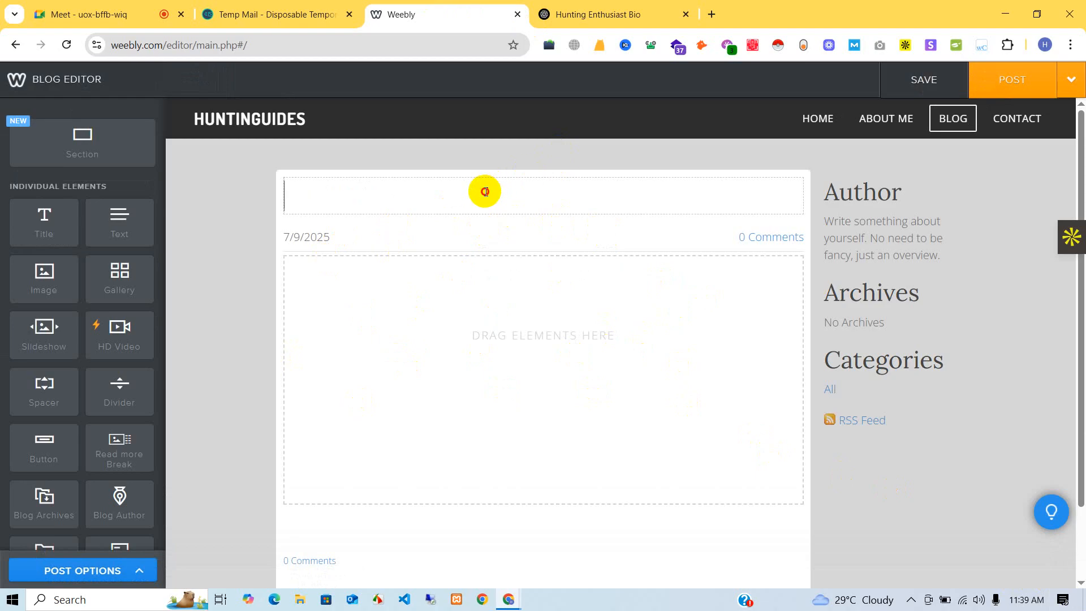
click(623, 9)
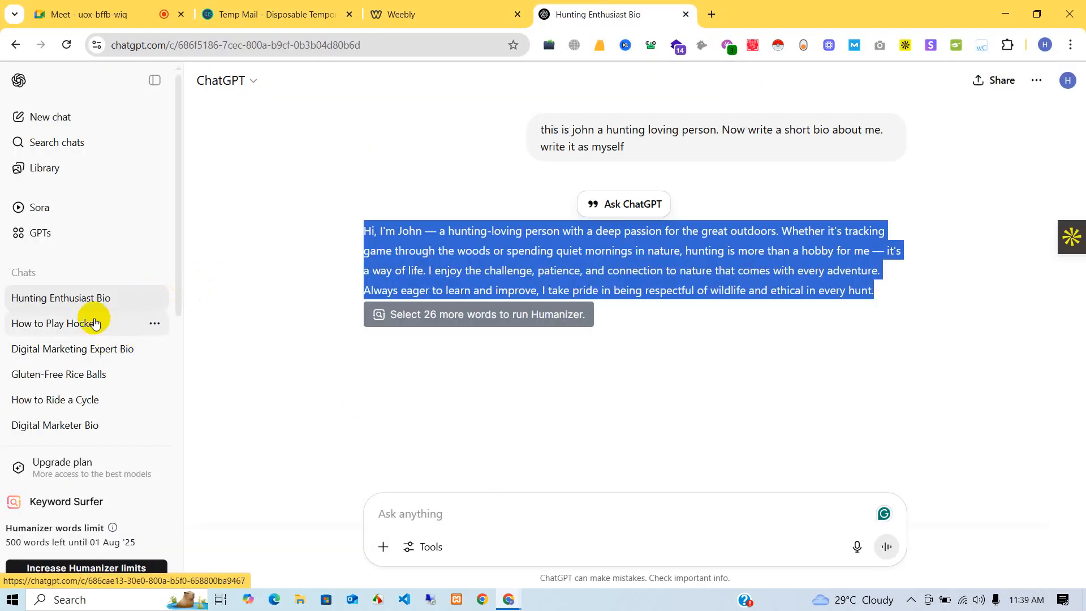
- Copy the hockey chat's heading 'How to Play Ice Hockey: A Beginner's Guide' into the post title
click(108, 324)
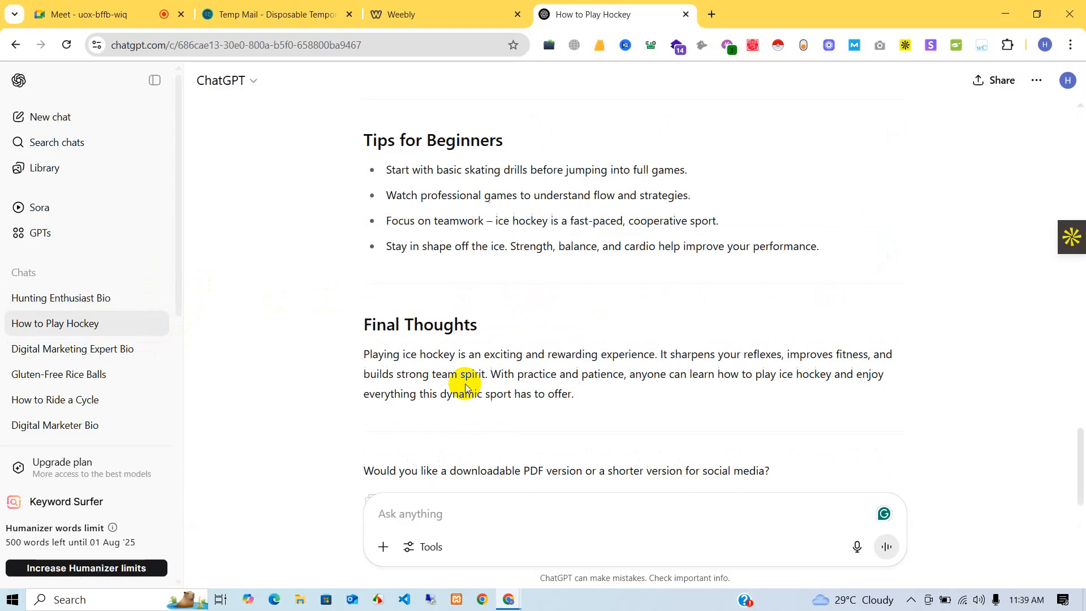
scroll(465, 387, up, 3)
scroll(465, 387, up, 15)
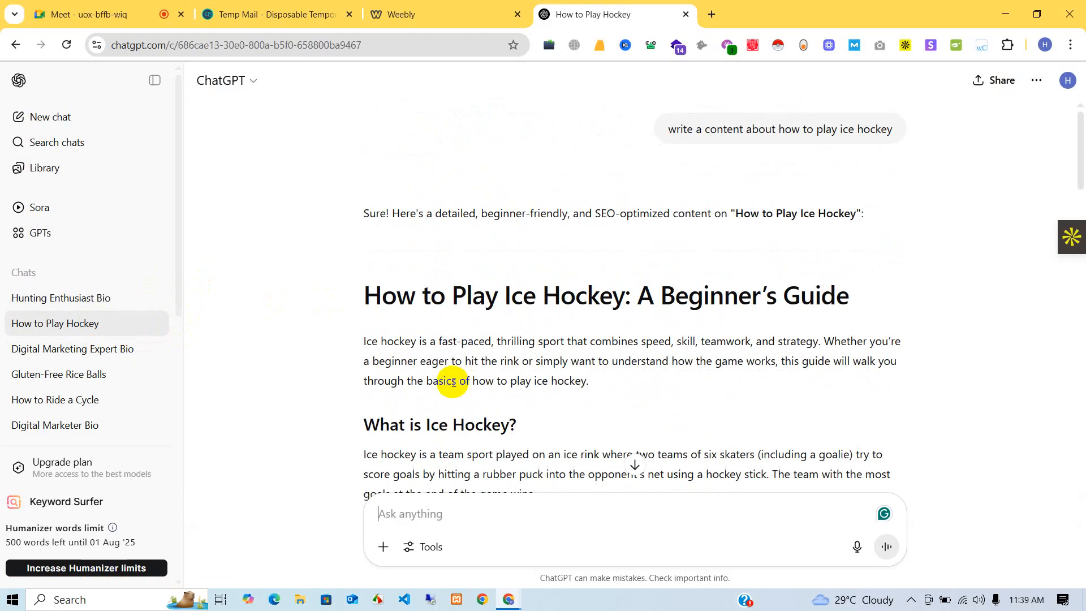
triple_click(445, 294)
key(ctrl+c)
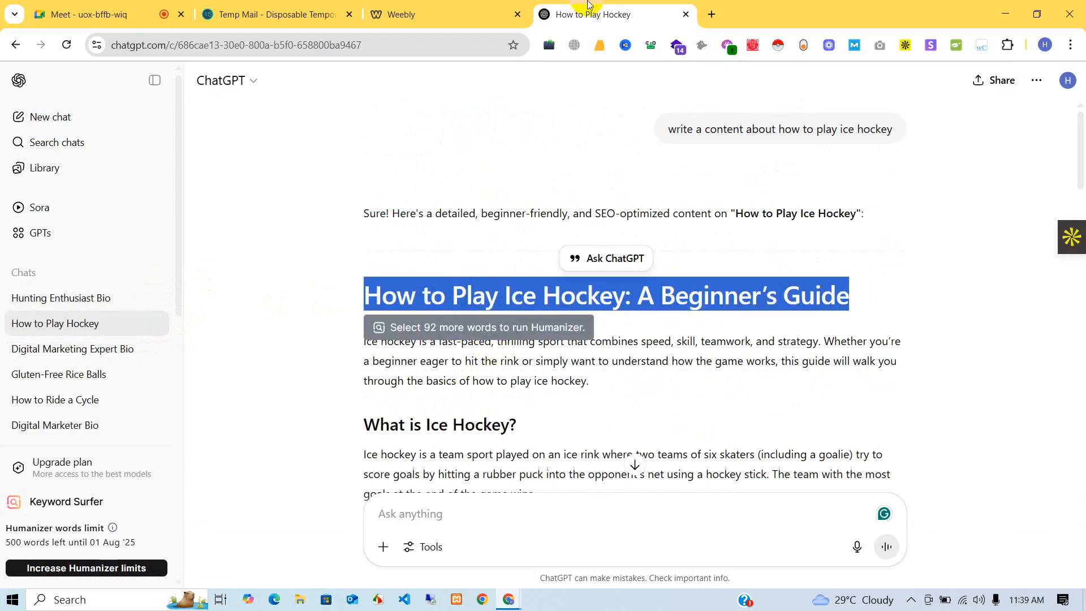
click(455, 12)
click(477, 209)
key(ctrl+v)
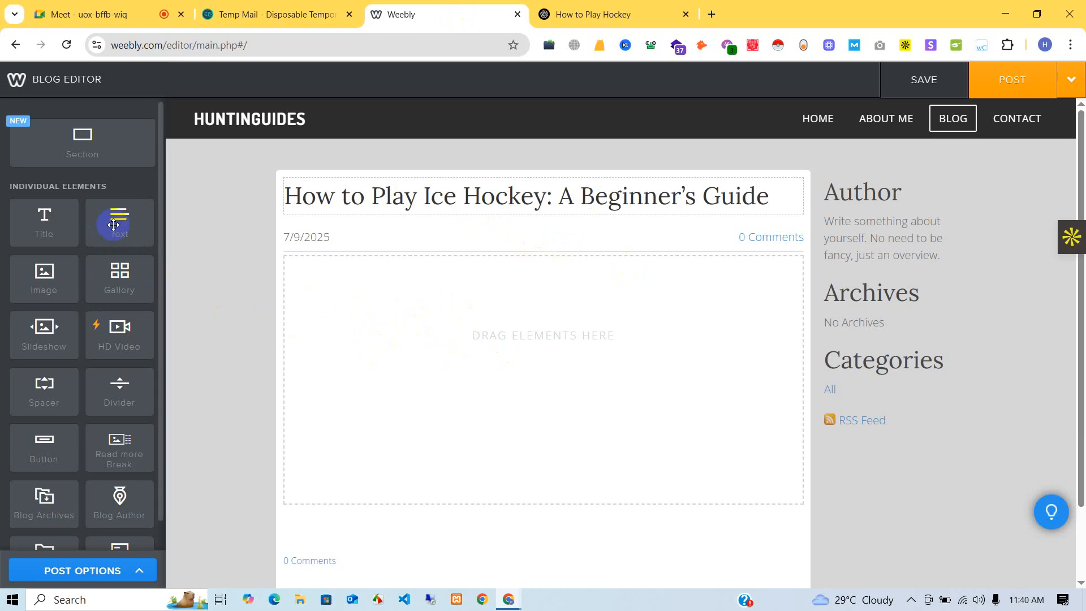
- Add an empty text block to the post body beneath the title, ready for editing
drag(114, 224, 506, 389)
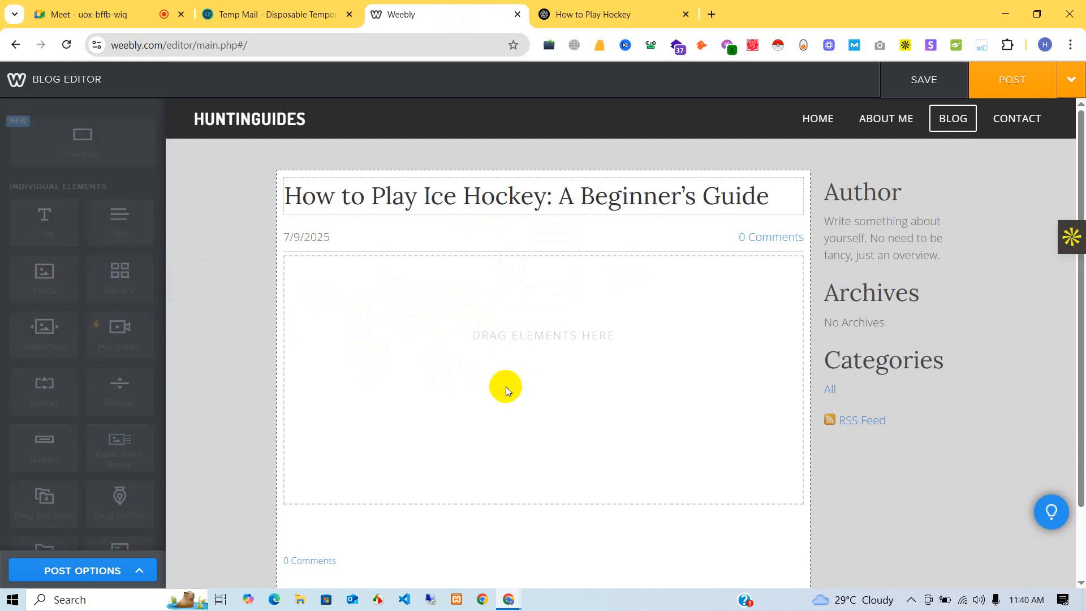
click(326, 269)
- Select and copy the ChatGPT hockey guide's article body, from the first paragraph through Final Thoughts
click(571, 16)
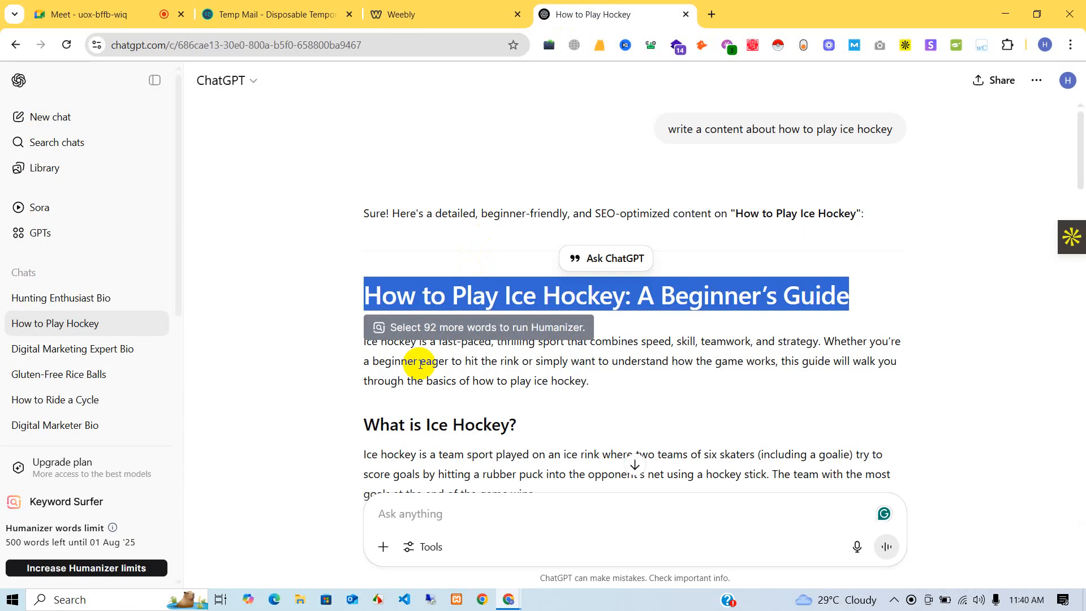
scroll(412, 305, down, 2)
click(354, 260)
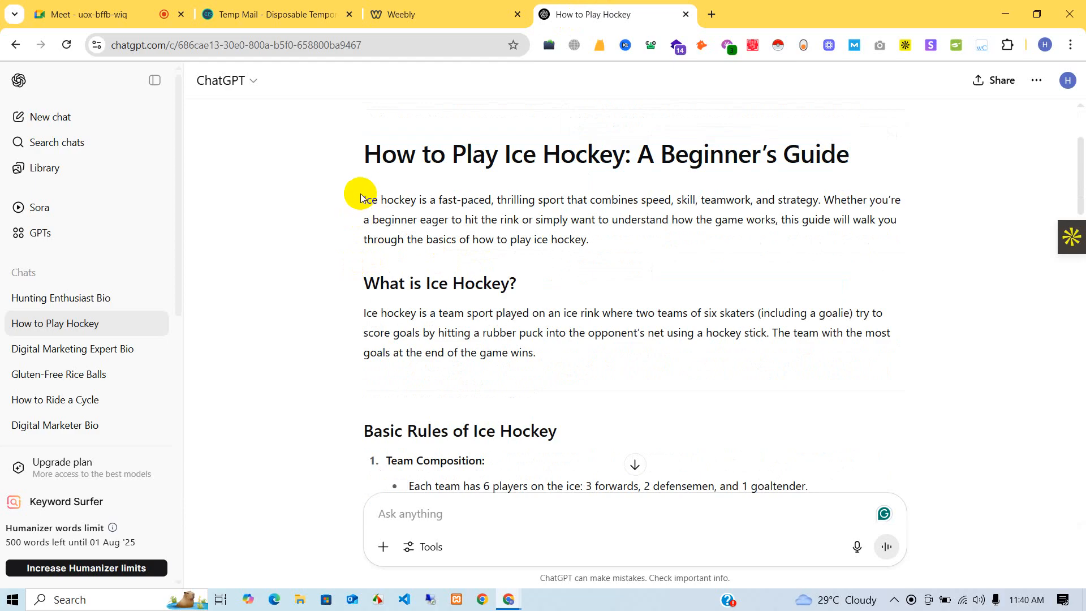
drag(360, 198, 626, 335)
click(475, 5)
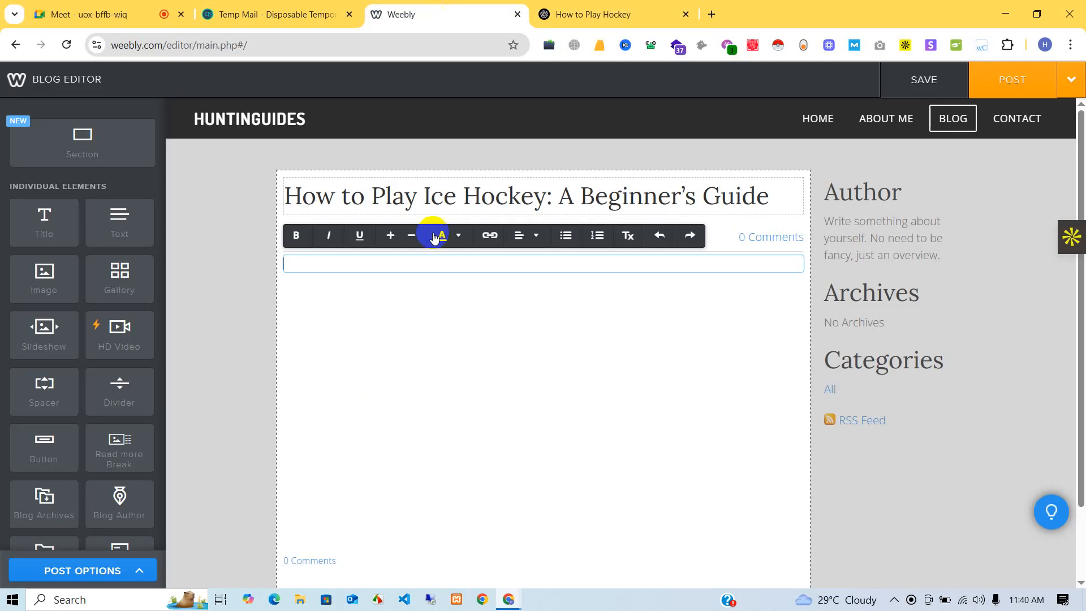
- Paste the hockey article into the post's text block
key(ctrl+v)
scroll(732, 368, up, 10)
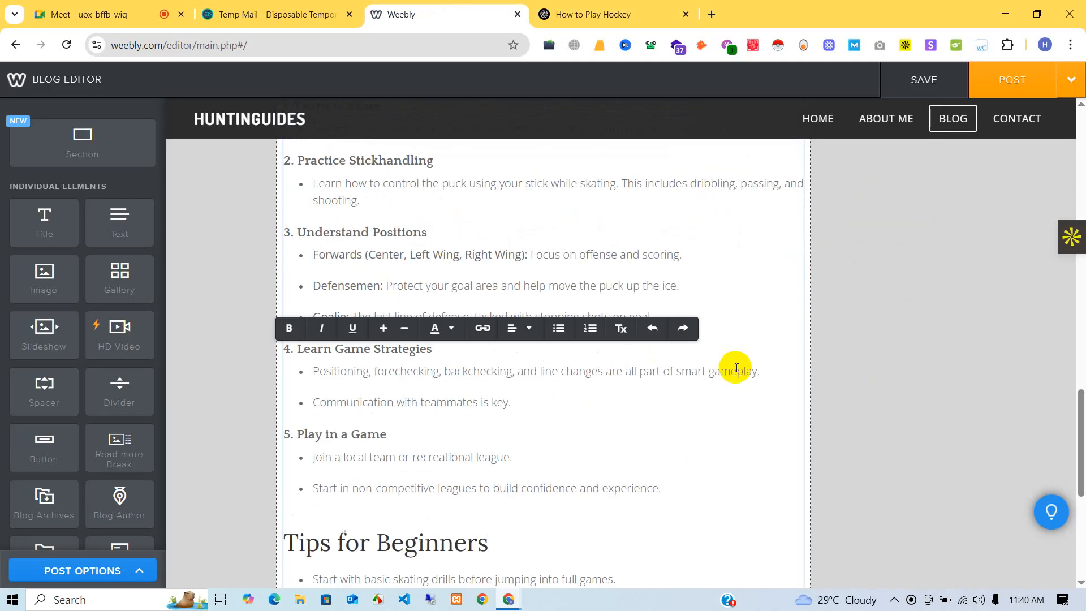
scroll(736, 367, up, 10)
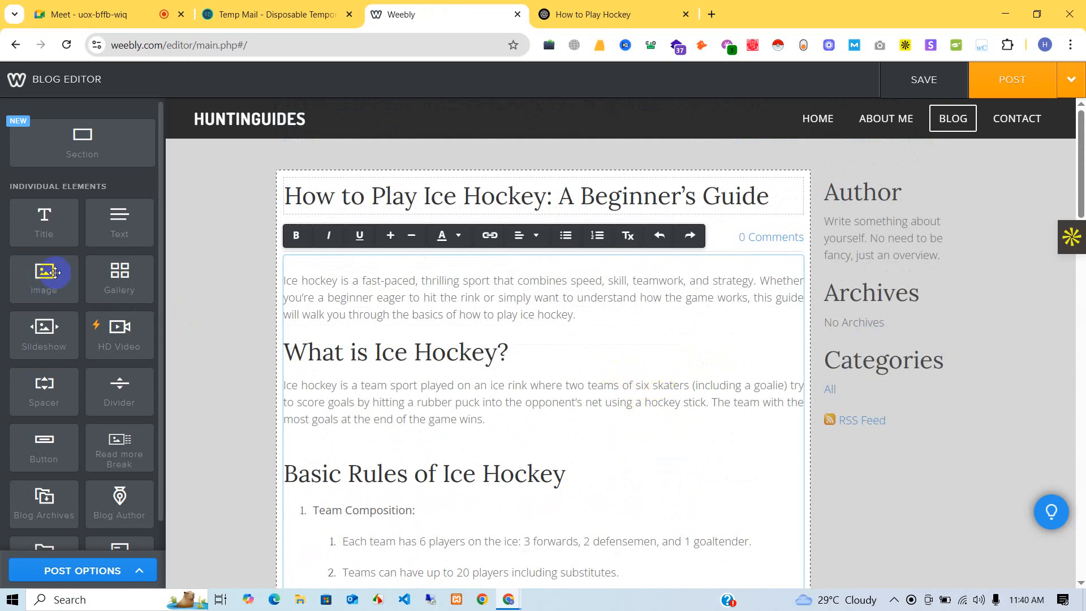
- Insert an image beside the article text, move it to the right, then delete it
drag(52, 274, 594, 362)
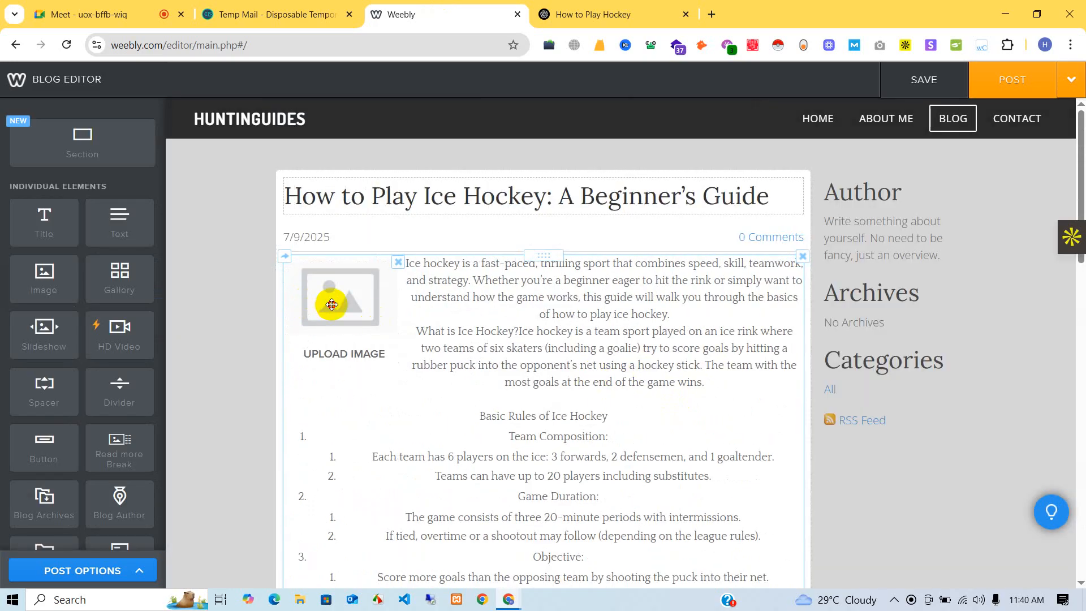
drag(332, 304, 635, 423)
scroll(635, 423, down, 15)
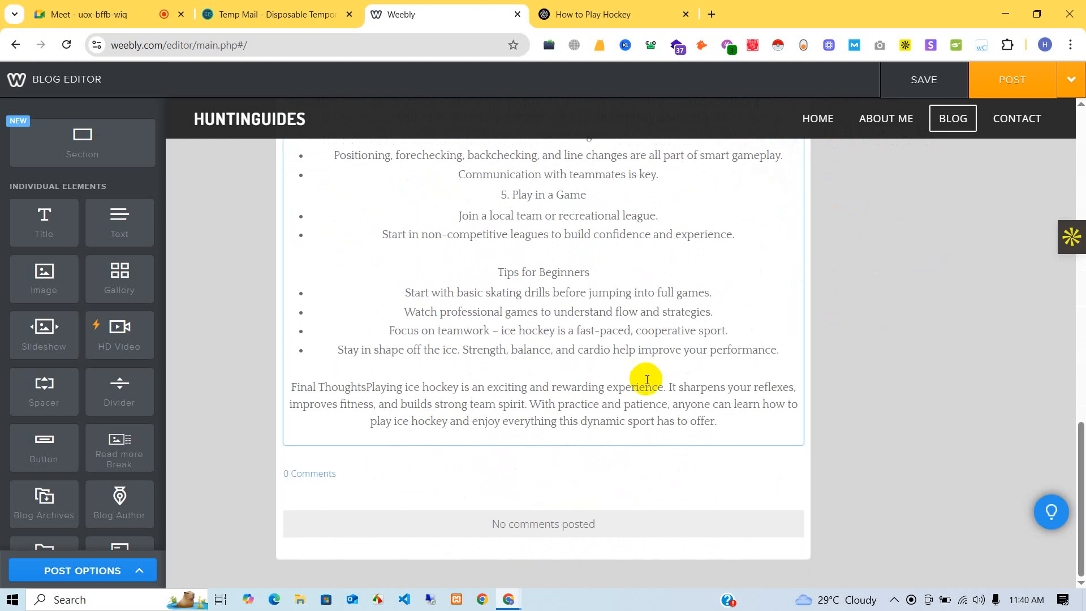
scroll(639, 377, up, 15)
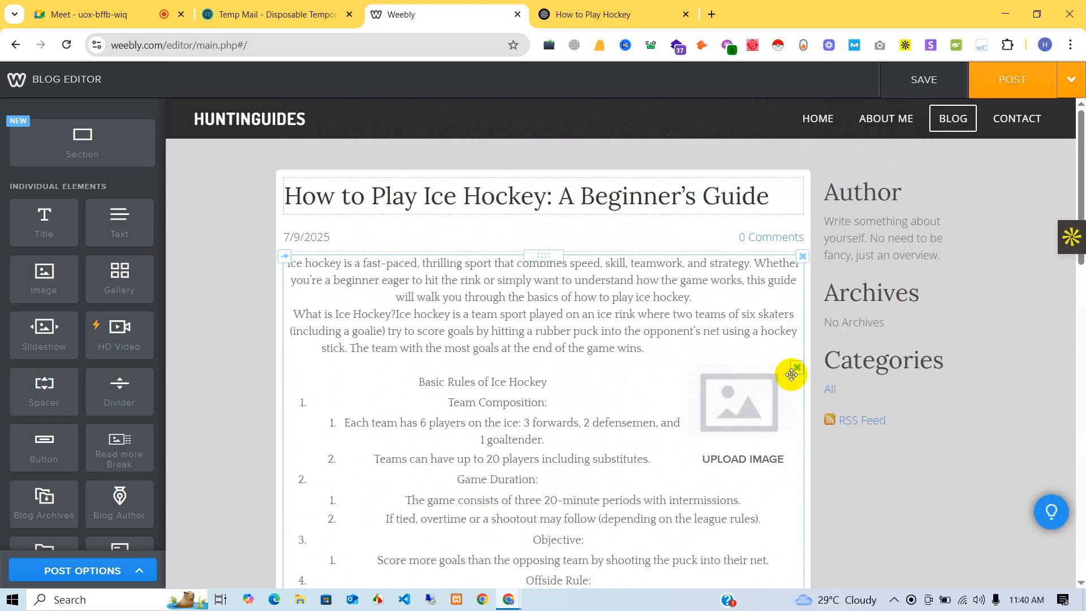
click(797, 367)
click(767, 330)
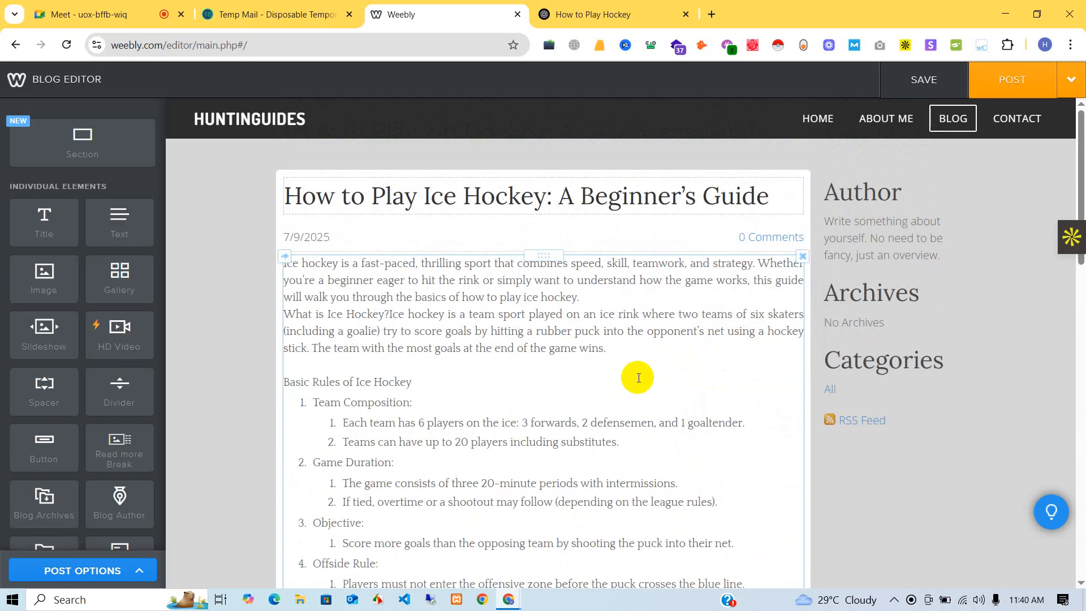
- Clear all the pasted article text from the text block
click(524, 355)
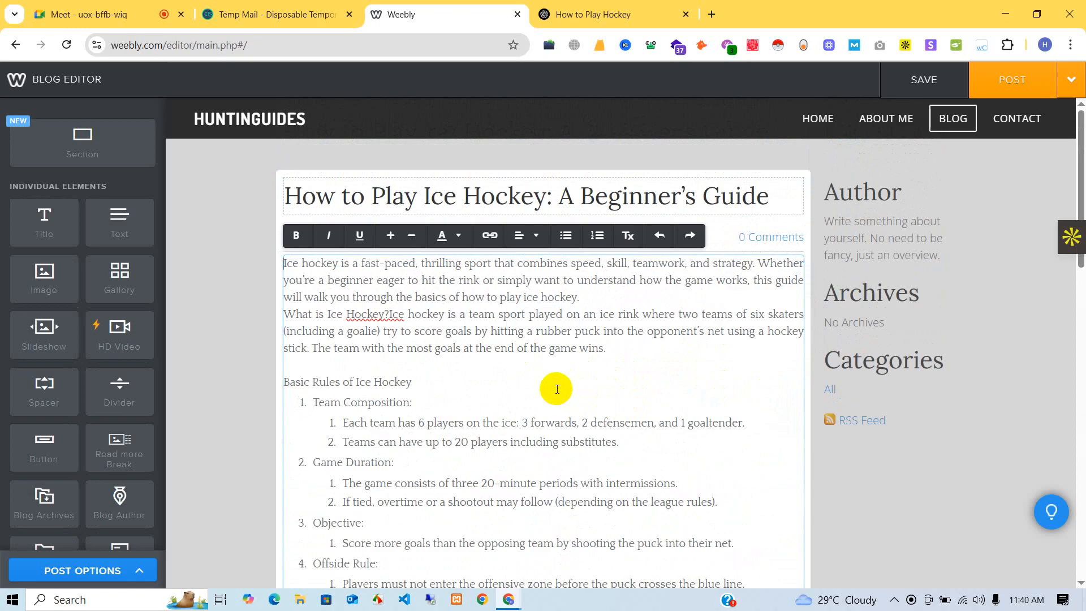
key(ctrl+a)
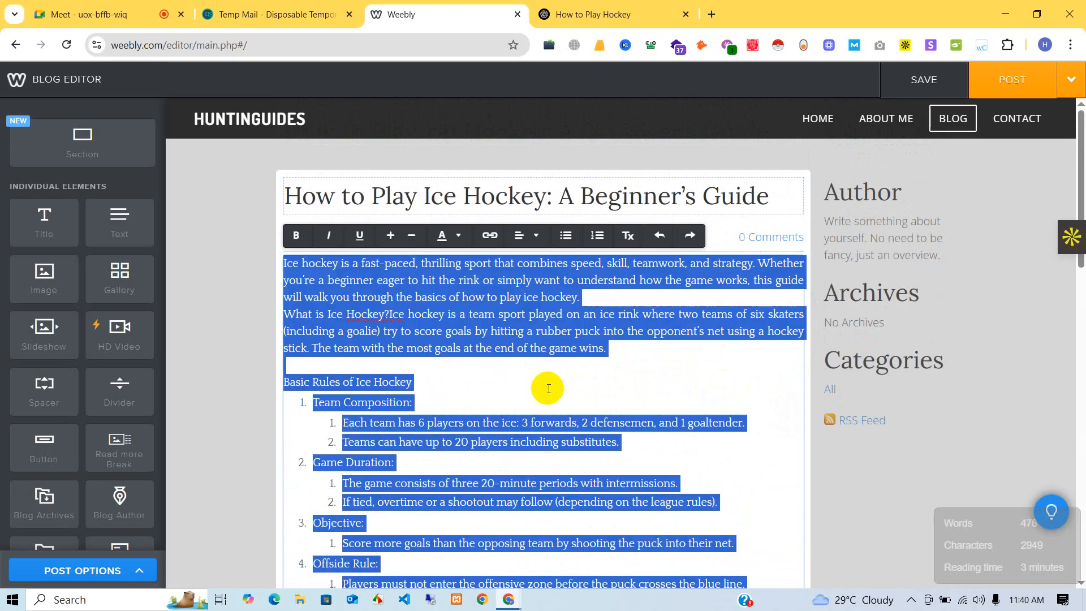
key(BackSpace)
- Re-paste the article as plain text and place an image to its right
right_click(531, 264)
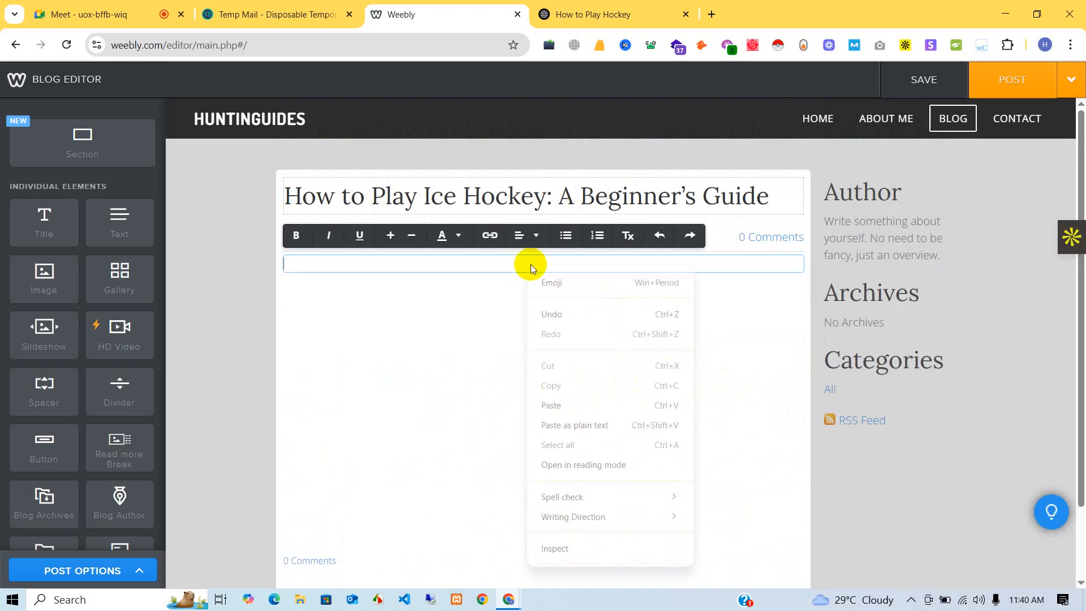
click(588, 424)
scroll(586, 408, up, 15)
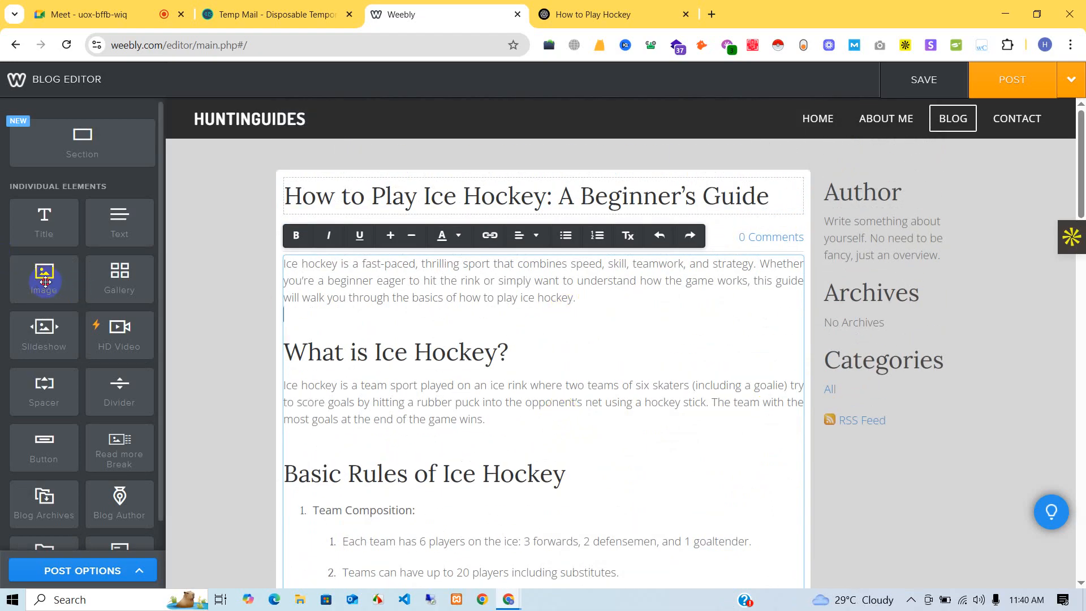
drag(44, 273, 599, 408)
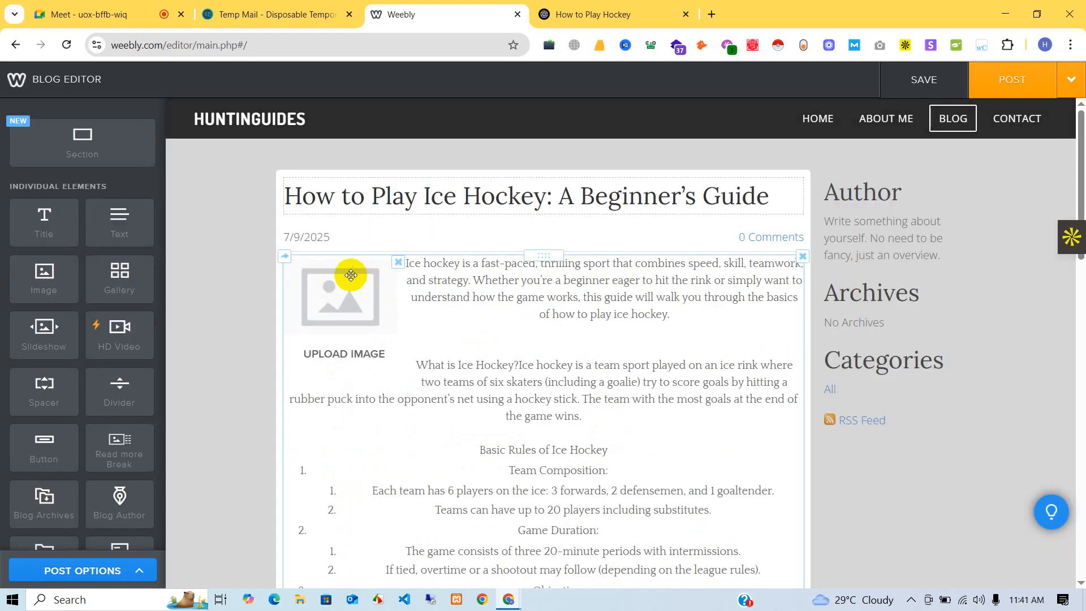
drag(411, 319, 683, 388)
- Delete the re-pasted article text block from the post
scroll(682, 388, up, 6)
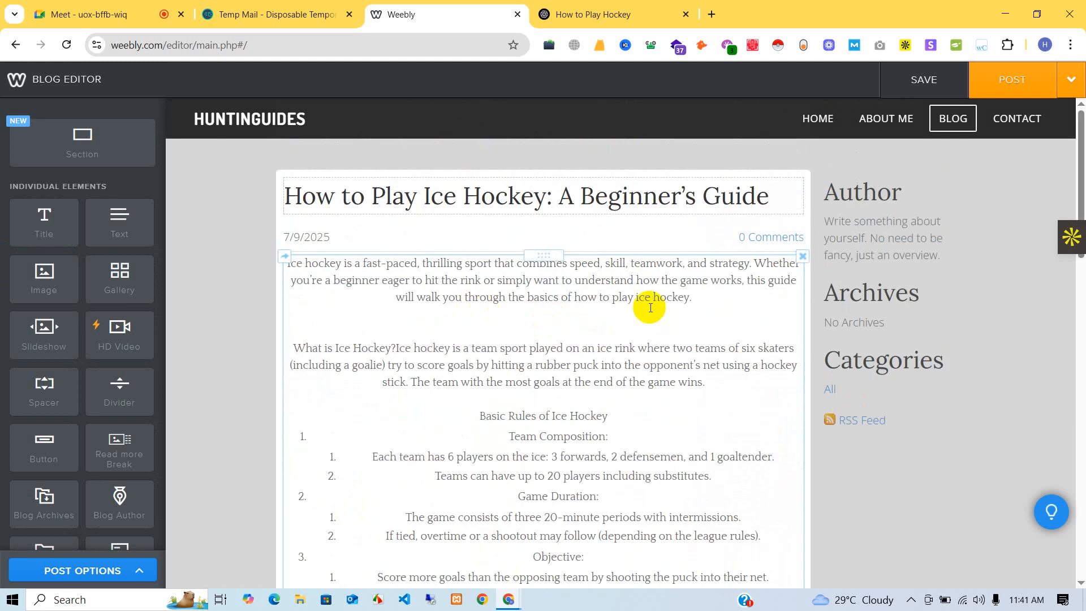
click(802, 257)
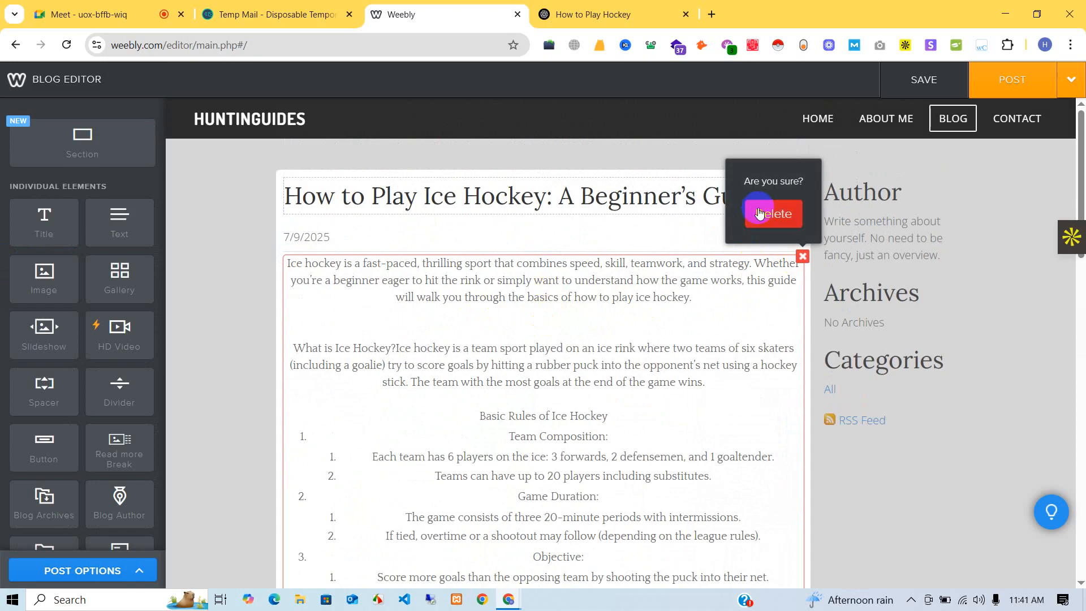
click(763, 213)
- Drop in a new text block, paste the ice hockey guide, and add an image block above it
drag(134, 225, 601, 393)
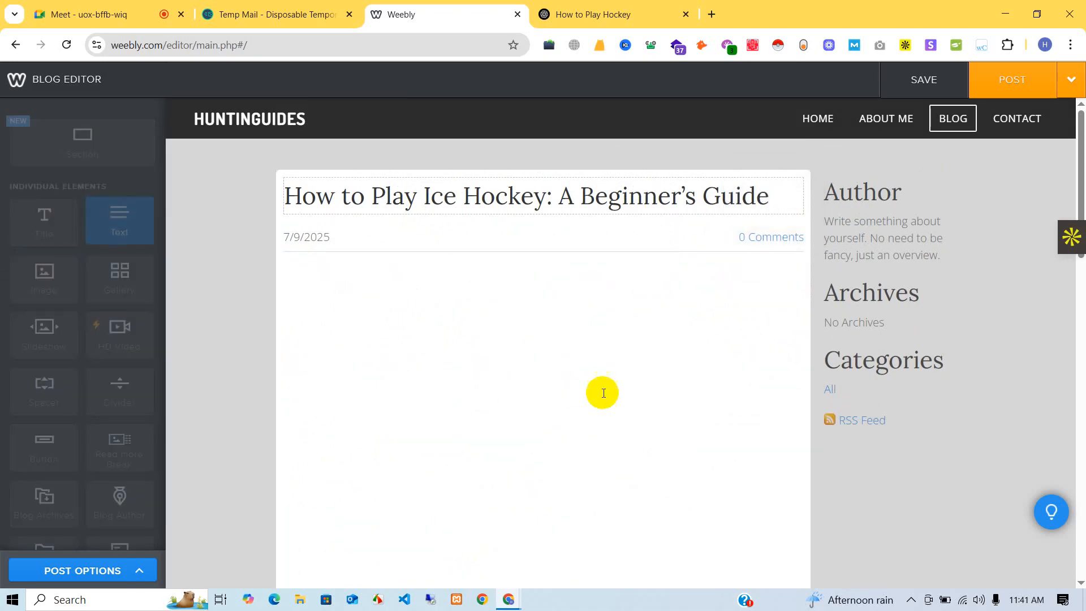
drag(125, 217, 509, 345)
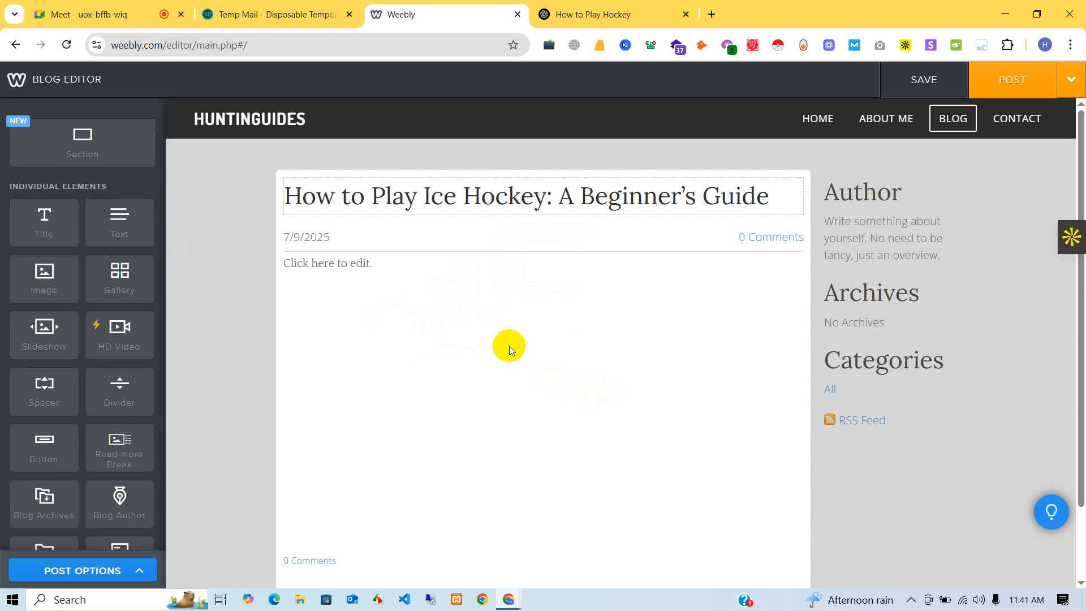
click(339, 263)
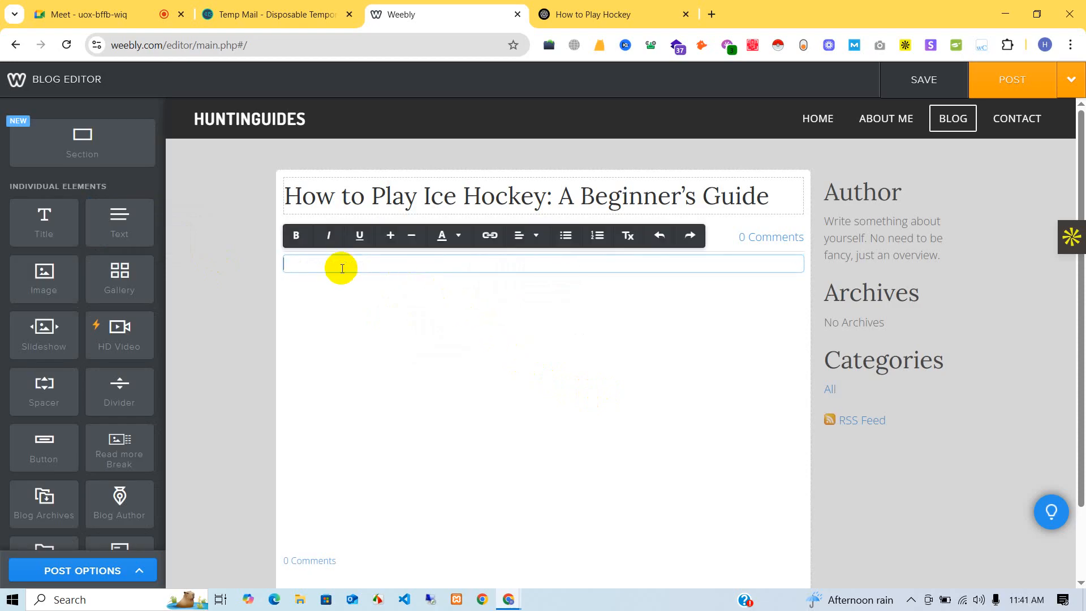
key(ctrl+v)
scroll(511, 256, up, 5)
scroll(511, 256, up, 20)
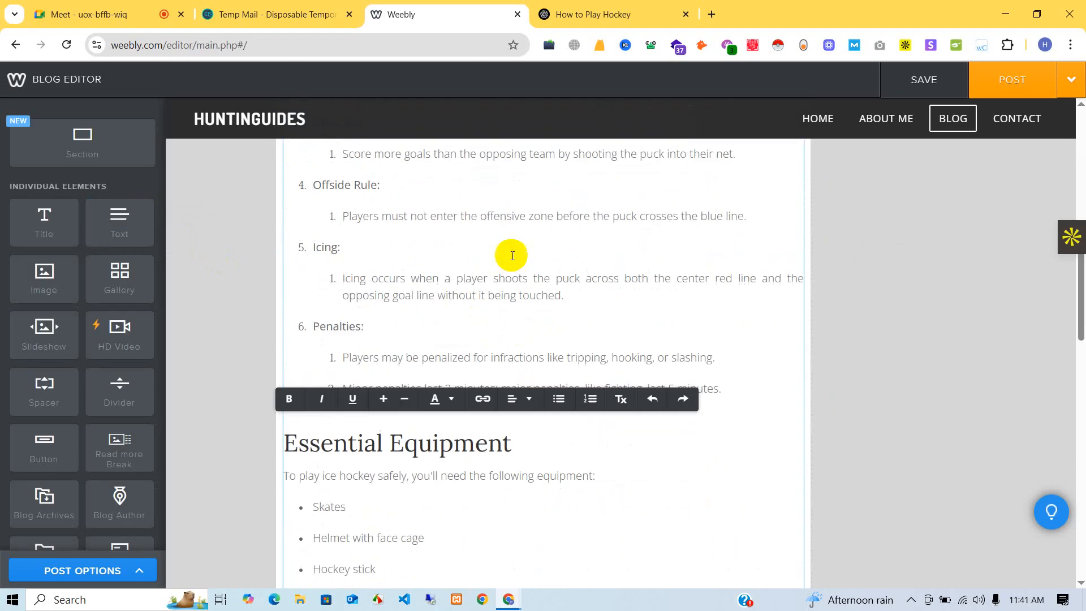
scroll(519, 265, up, 2)
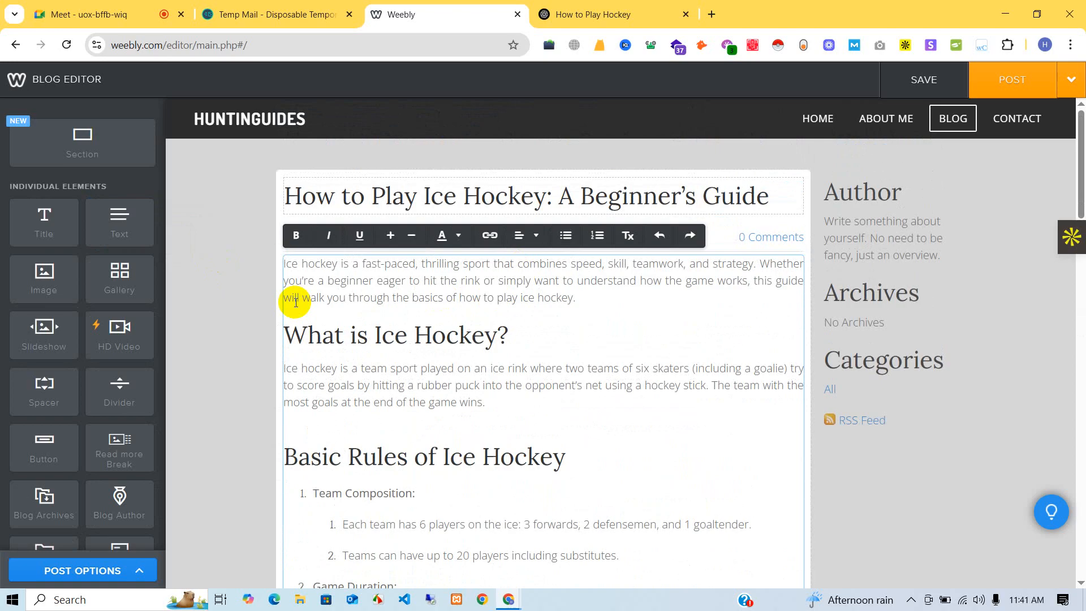
drag(40, 279, 511, 277)
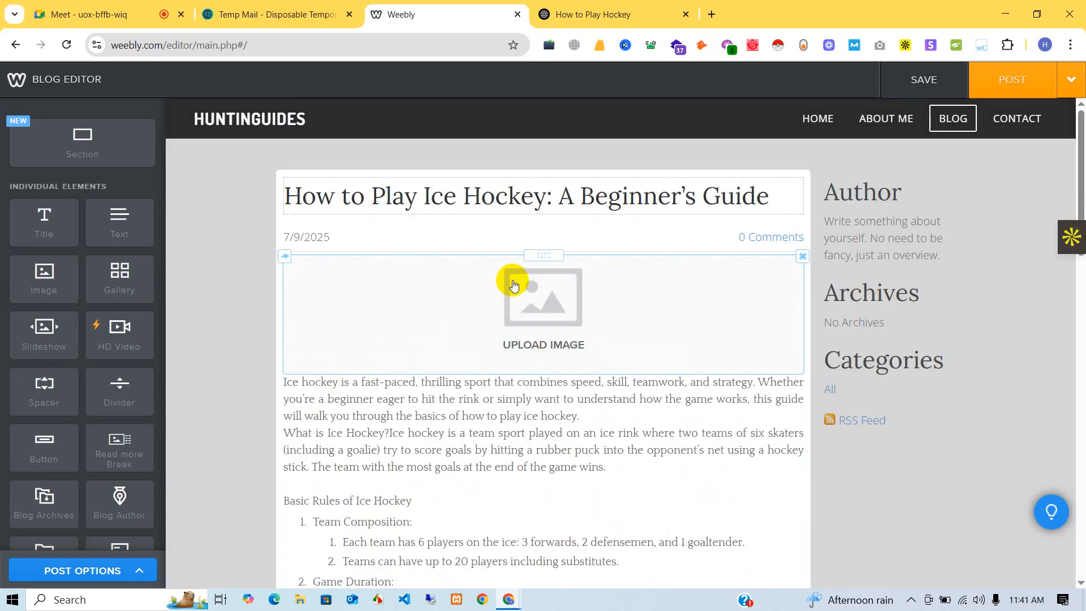
- Upload 'Beginner's tips to riding a bike.jpg' from Downloads into the post's image slot
click(533, 297)
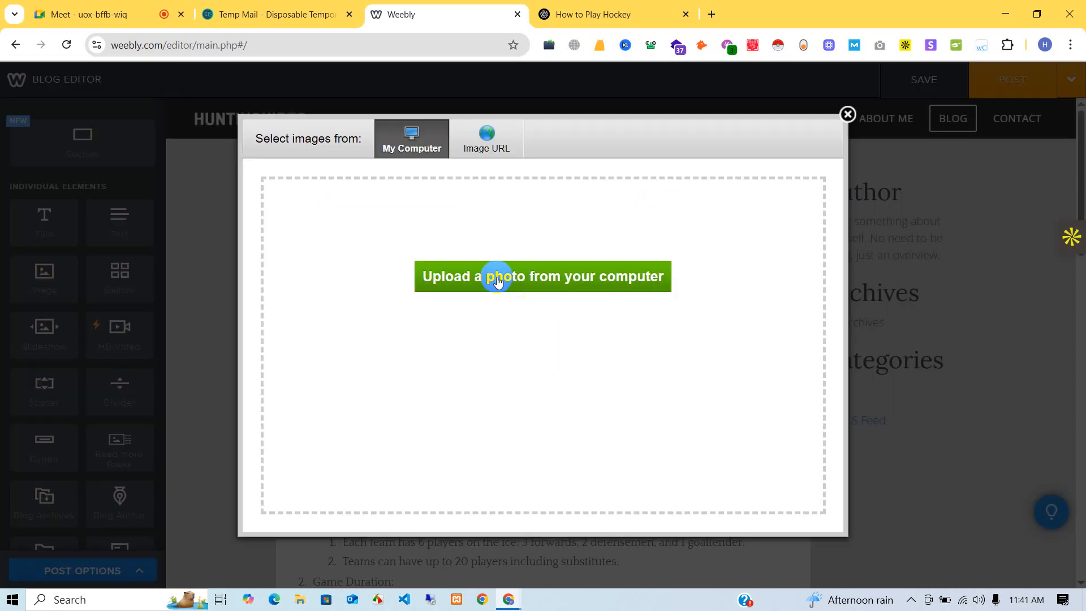
click(568, 302)
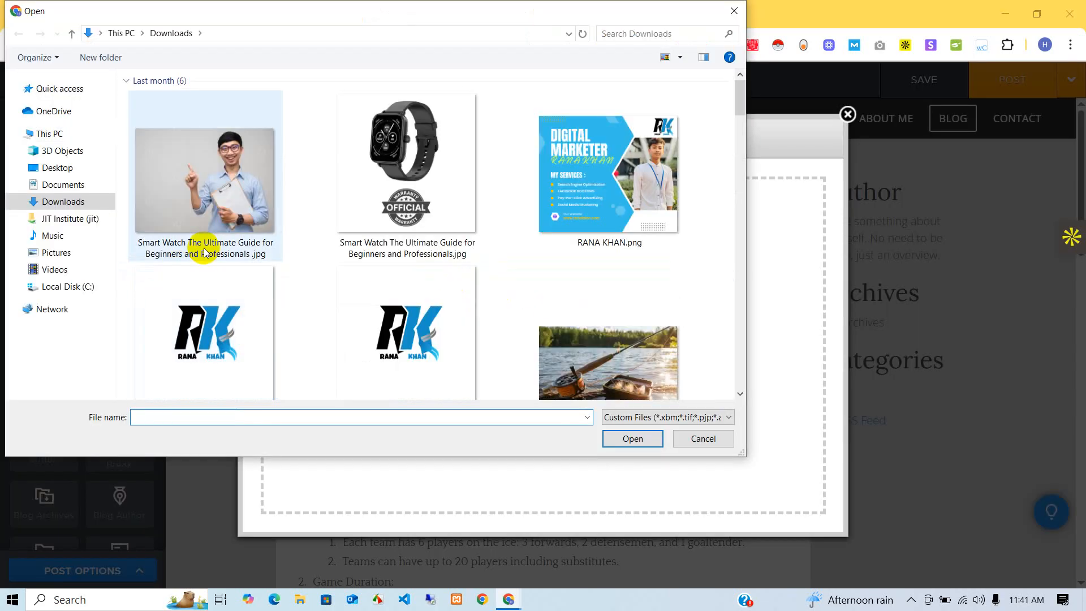
scroll(308, 229, down, 3)
scroll(509, 263, down, 5)
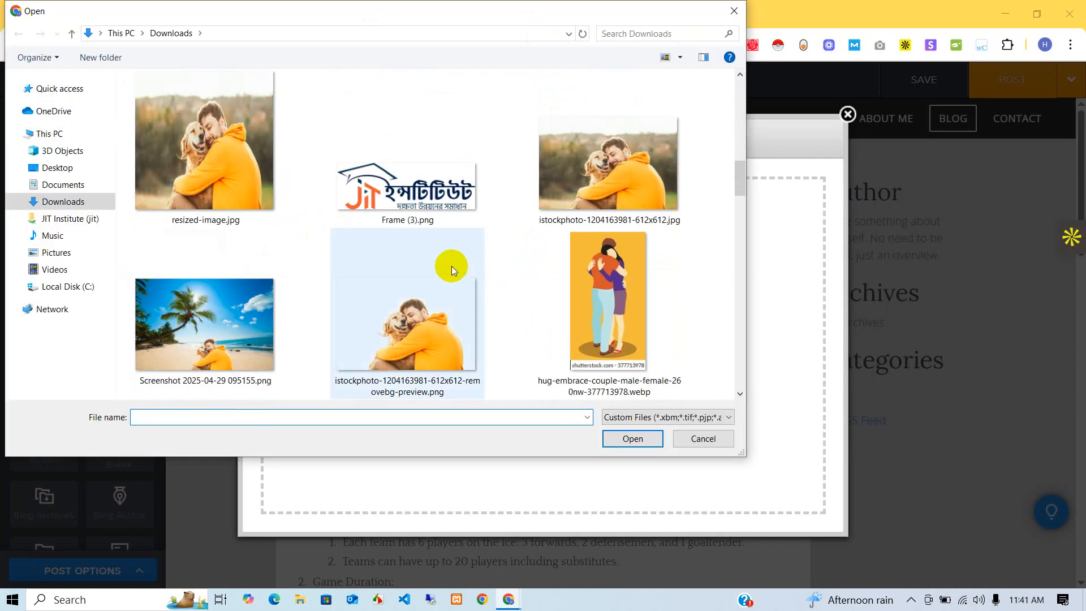
scroll(428, 197, down, 3)
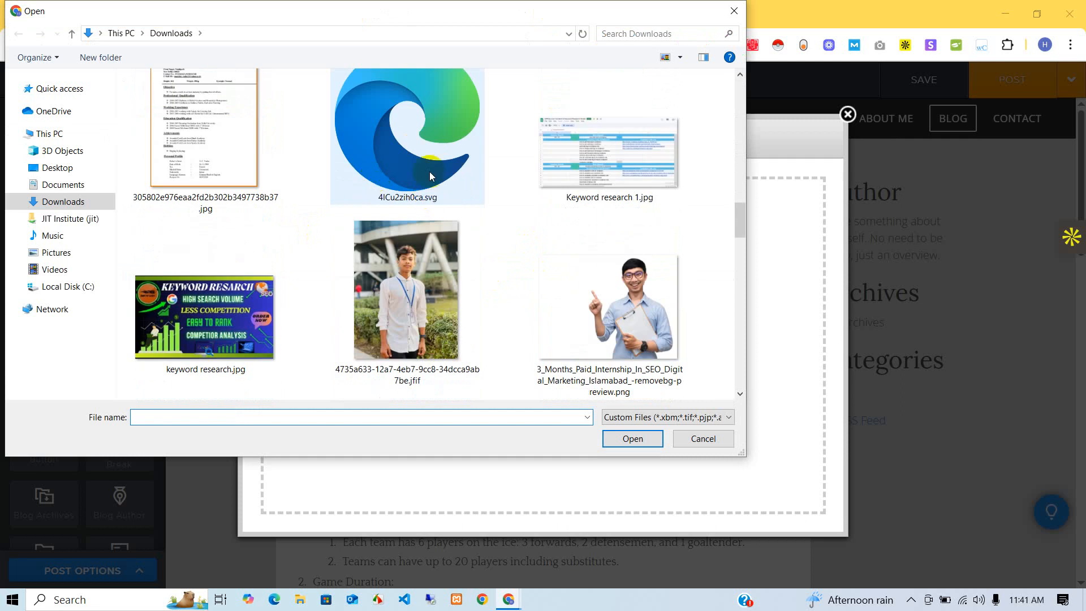
scroll(481, 183, down, 3)
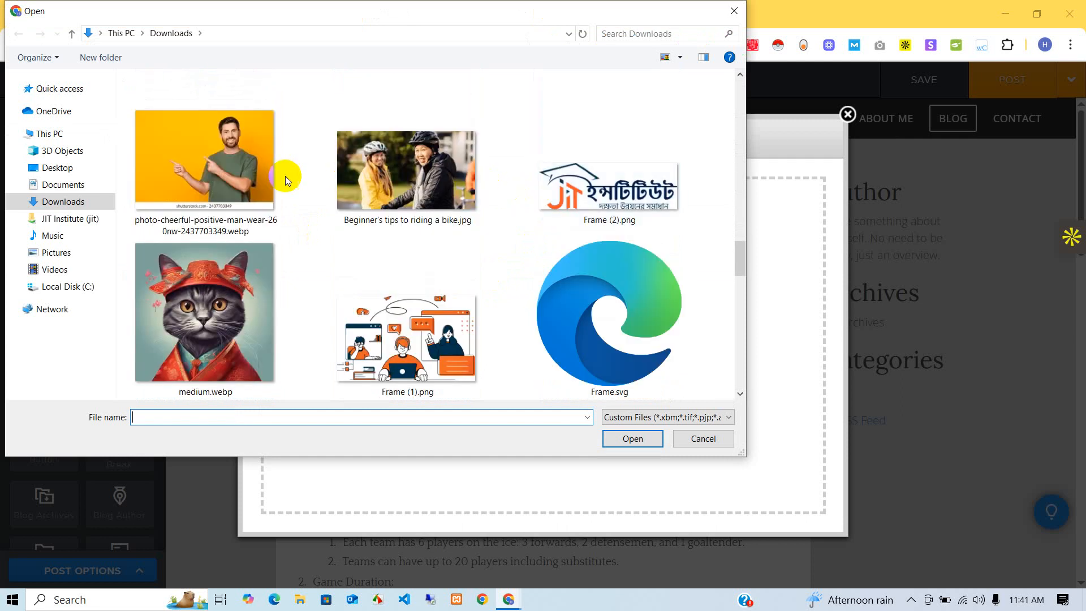
click(394, 189)
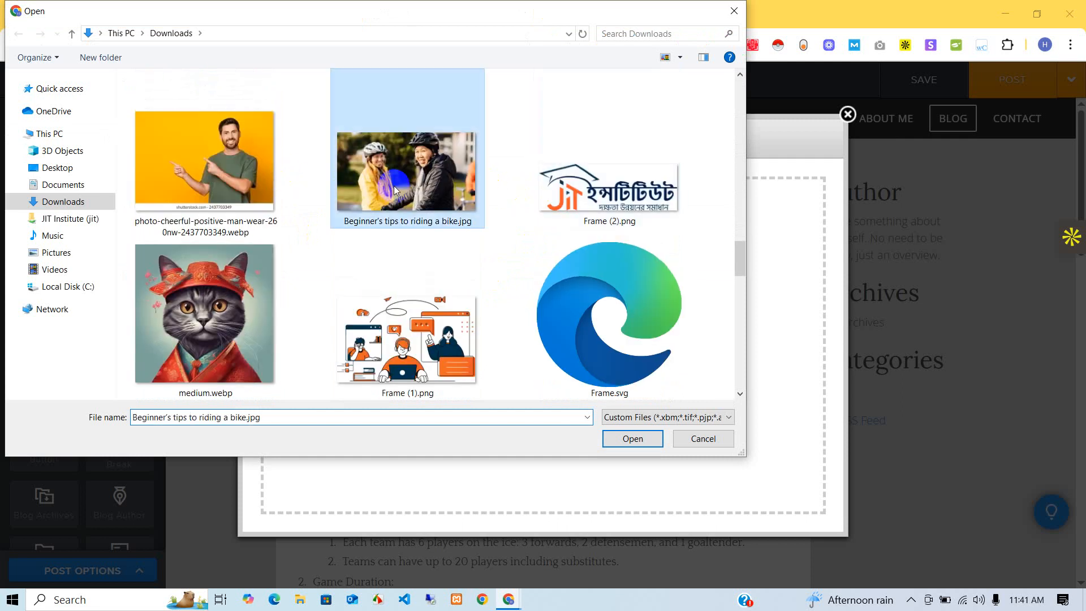
click(632, 439)
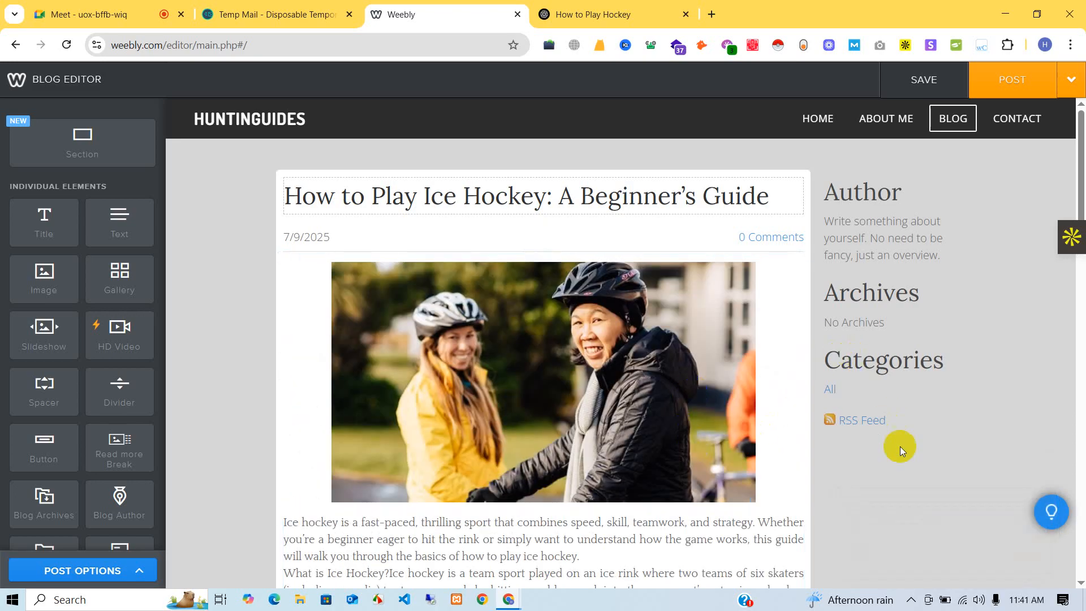
scroll(493, 236, down, 5)
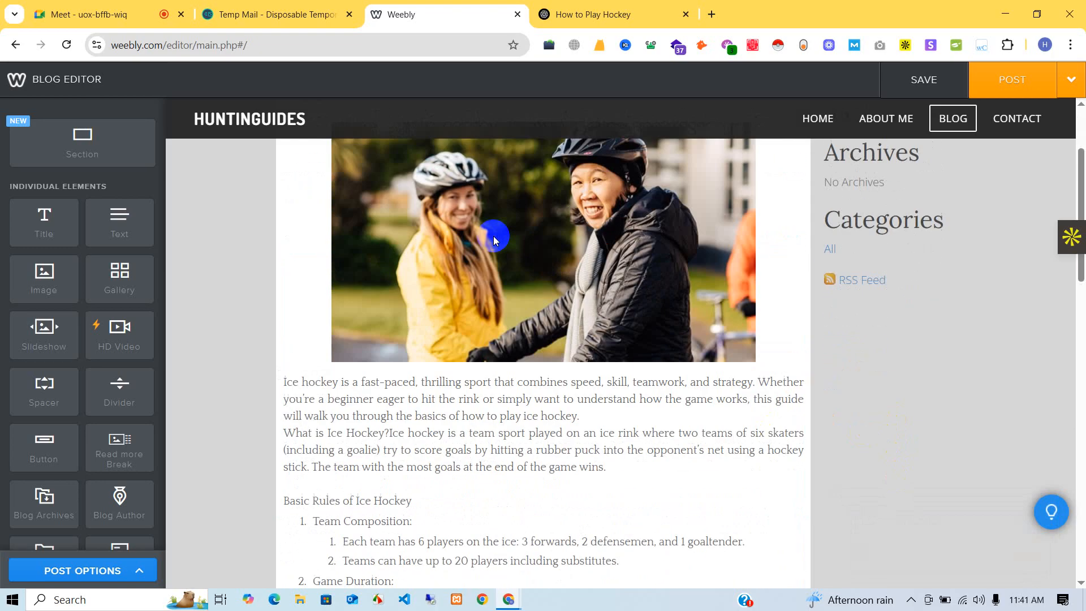
click(352, 356)
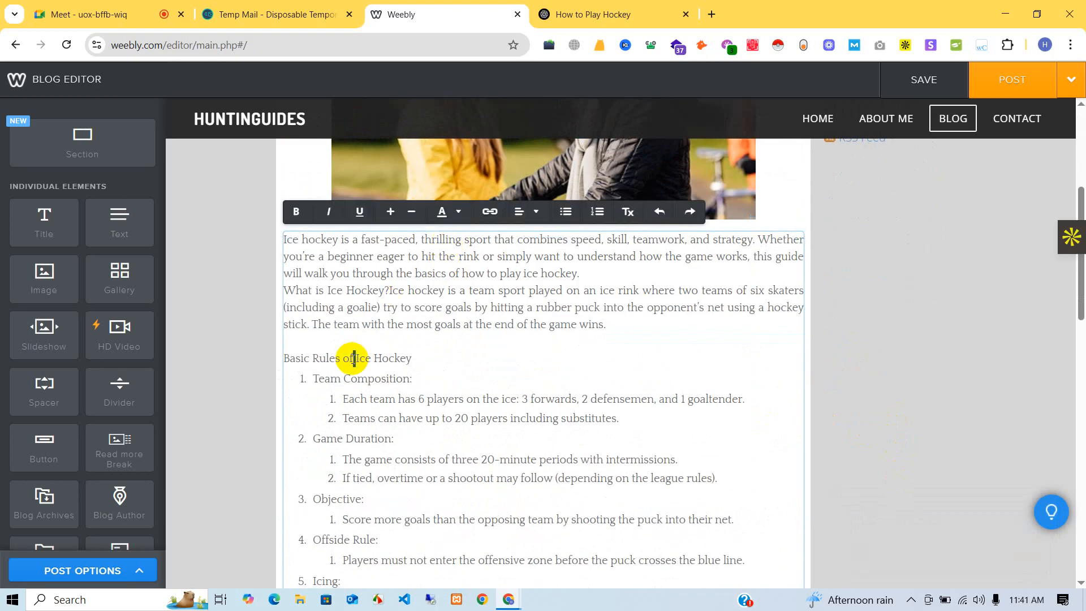
triple_click(354, 357)
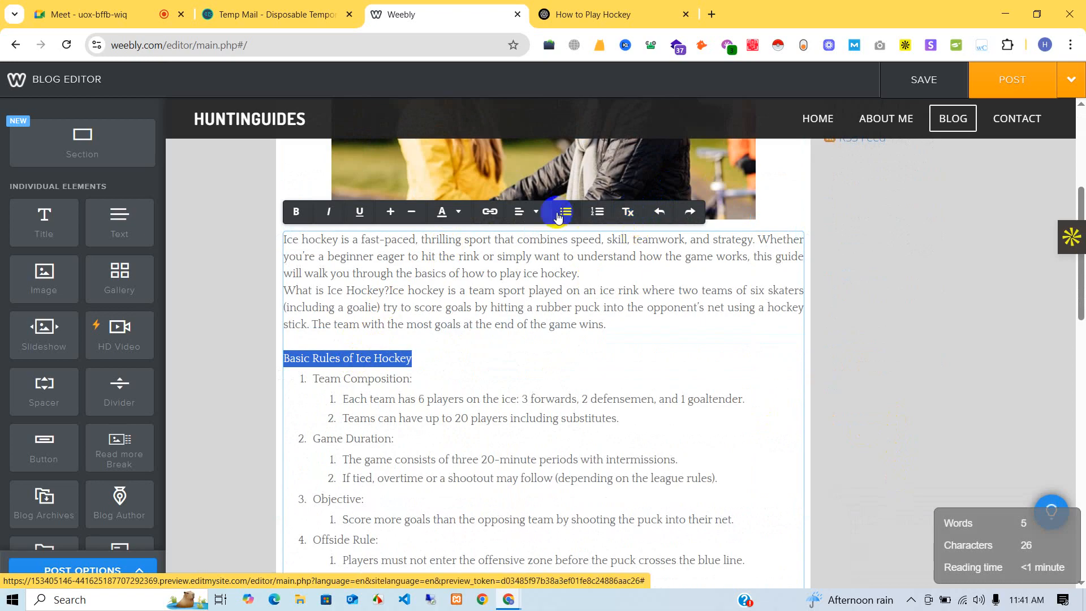
click(452, 220)
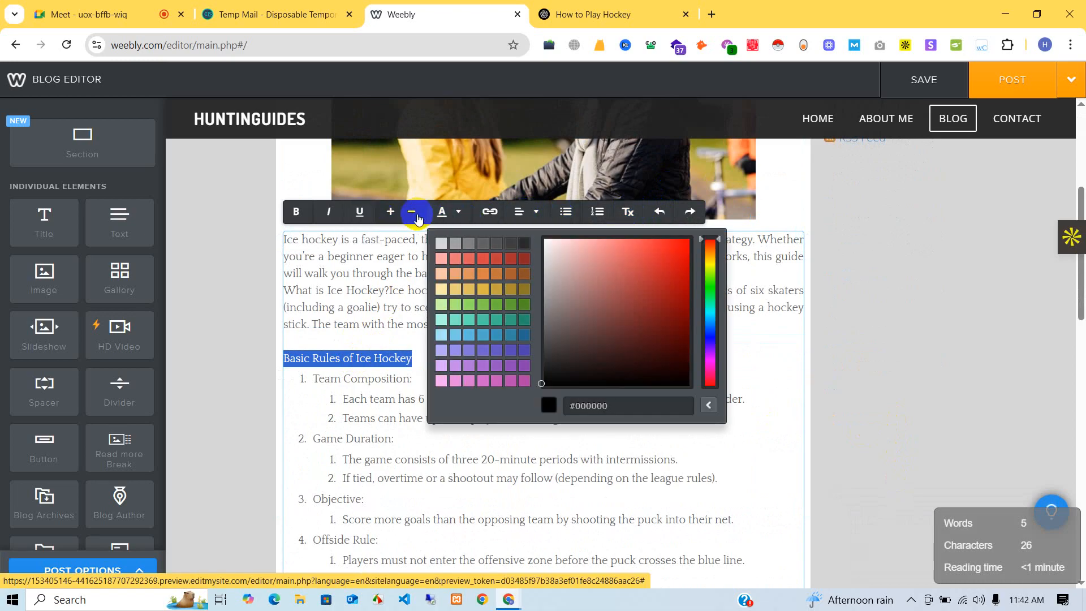
click(532, 217)
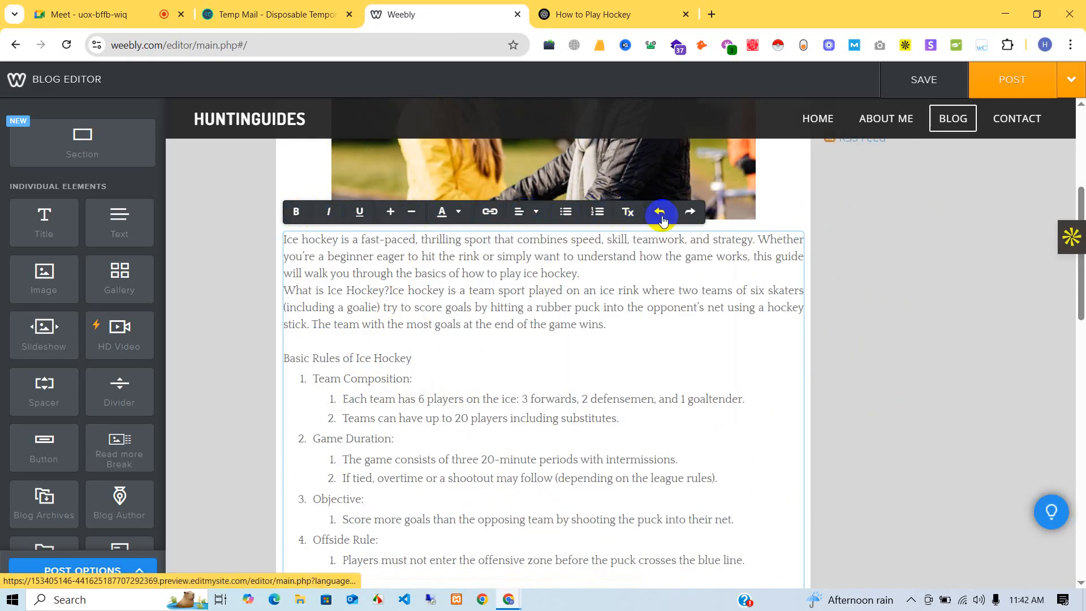
triple_click(501, 354)
scroll(498, 339, up, 1)
click(358, 394)
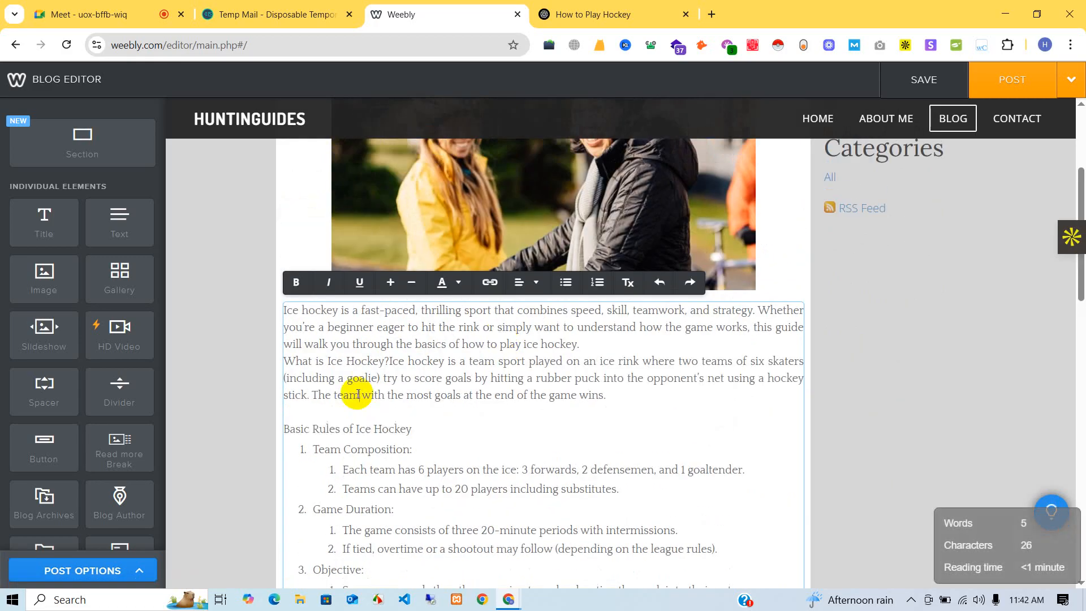
scroll(34, 317, down, 5)
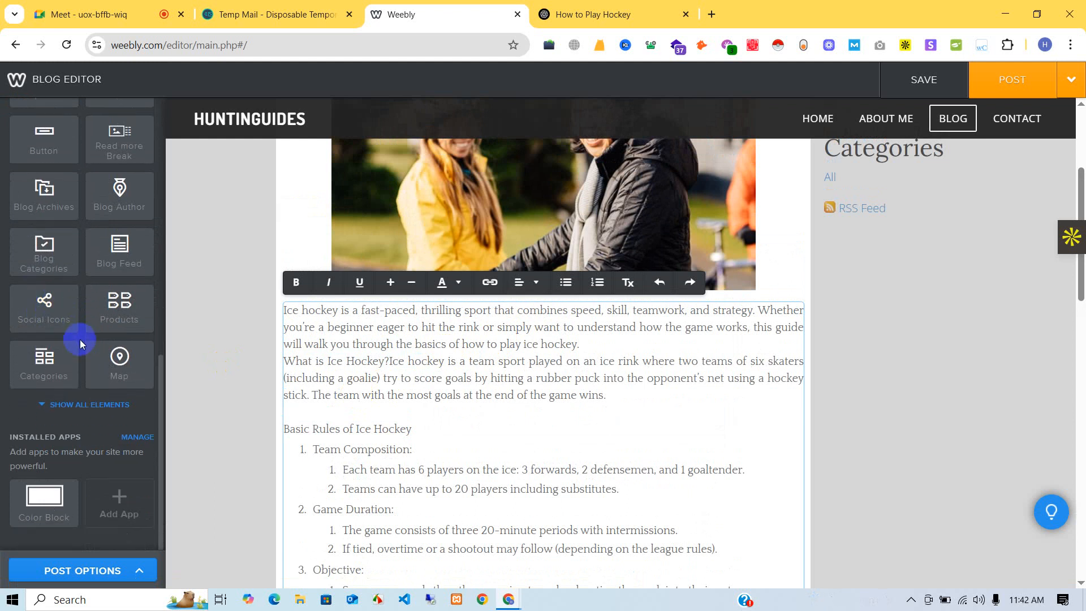
scroll(80, 339, up, 5)
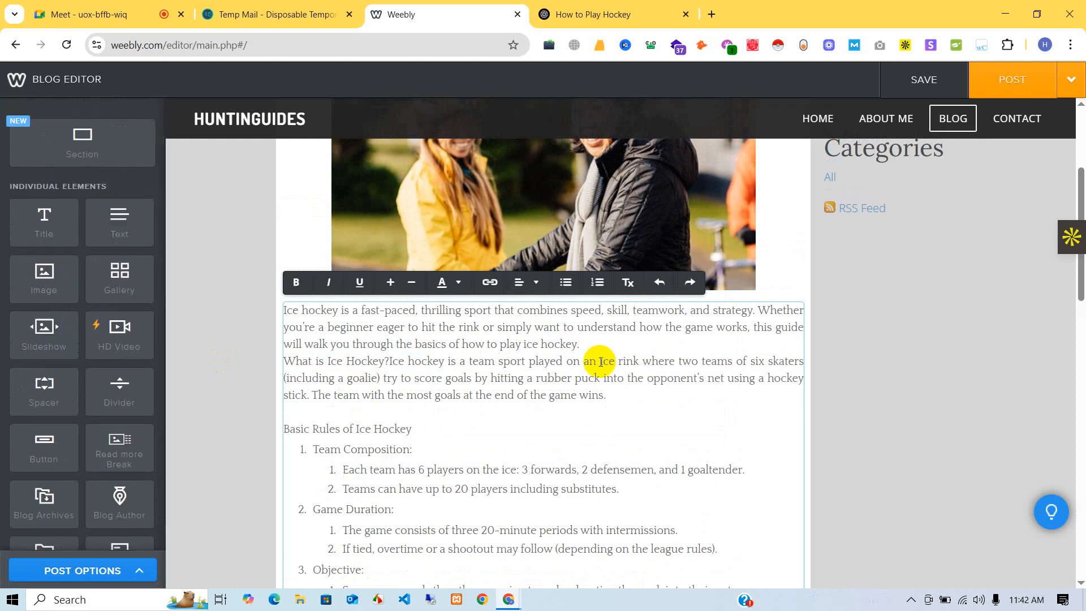
scroll(653, 385, up, 3)
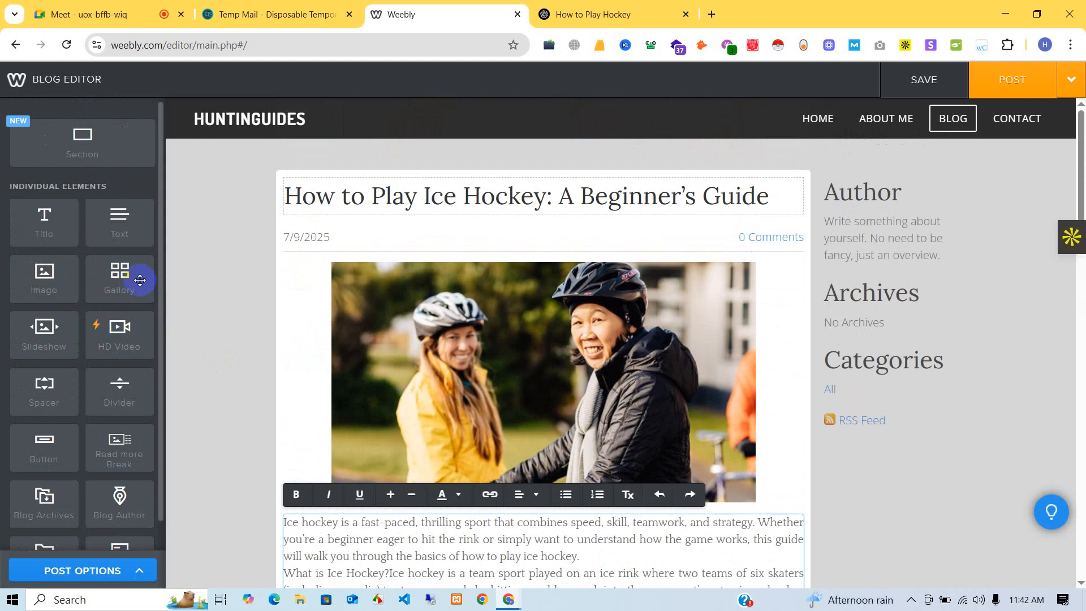
scroll(186, 303, down, 1)
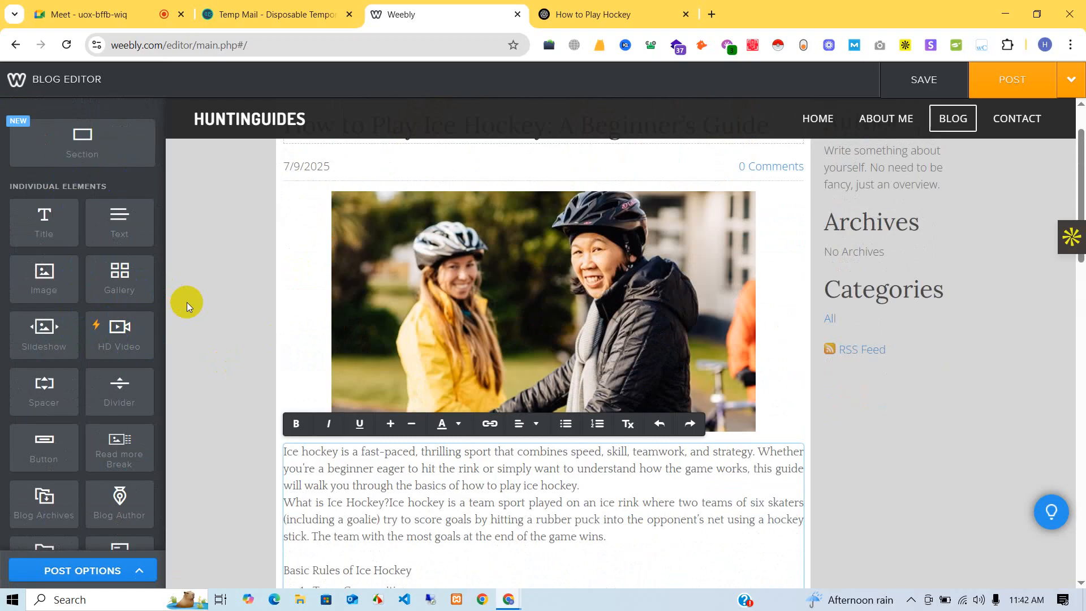
scroll(87, 304, down, 5)
scroll(543, 471, down, 2)
scroll(543, 471, down, 2)
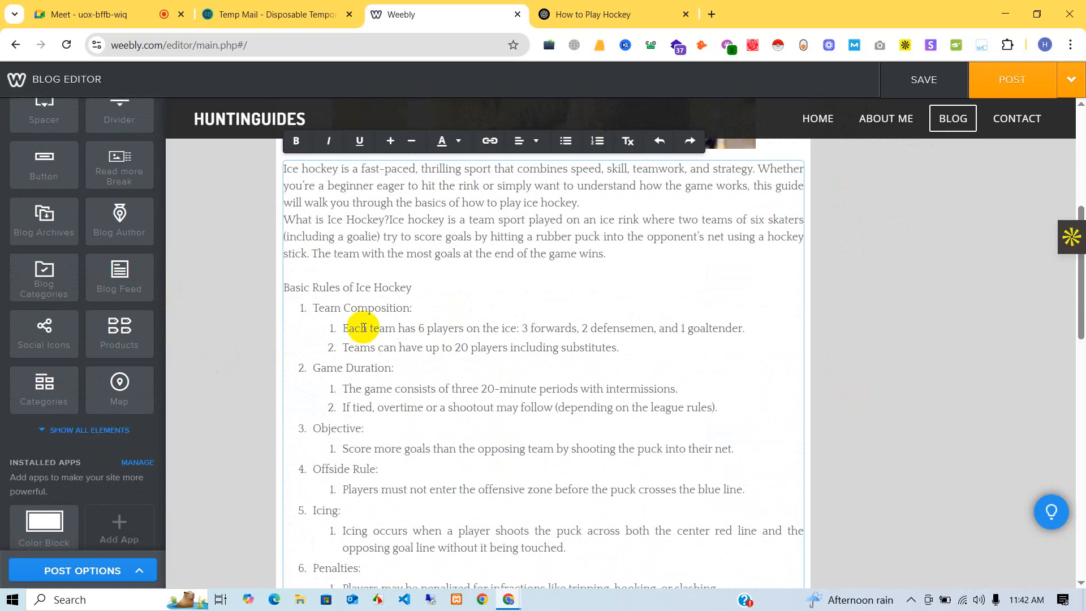
click(438, 288)
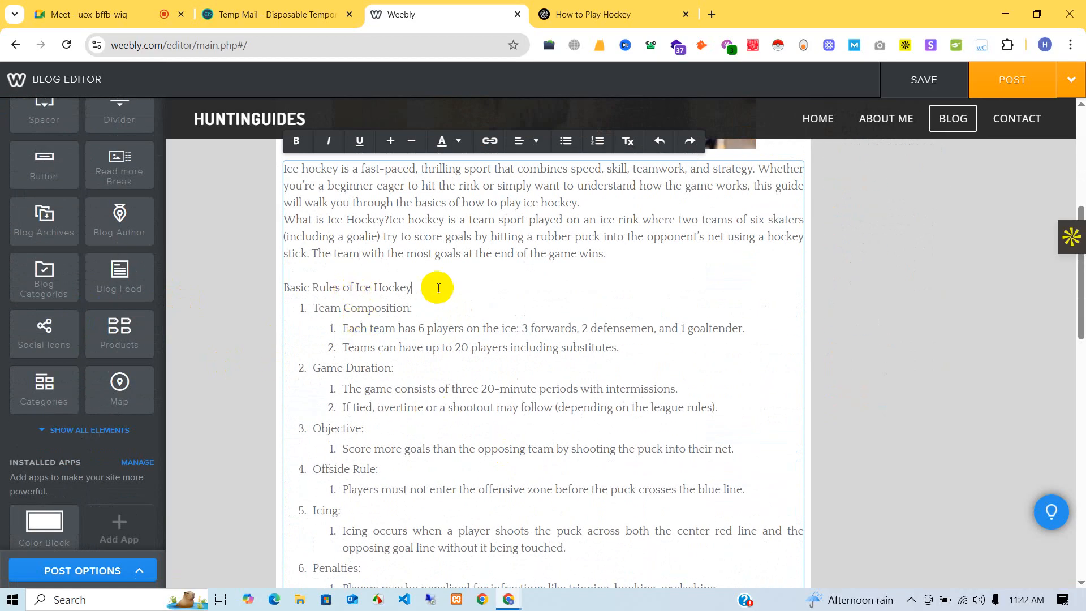
key(Return)
triple_click(346, 287)
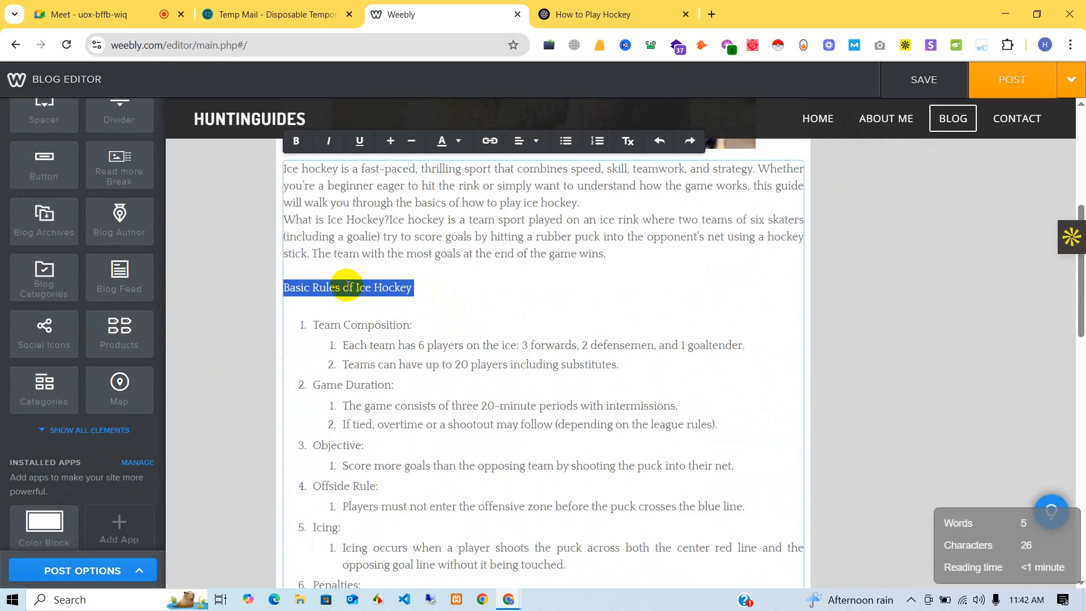
scroll(373, 144, down, 1)
scroll(429, 237, up, 2)
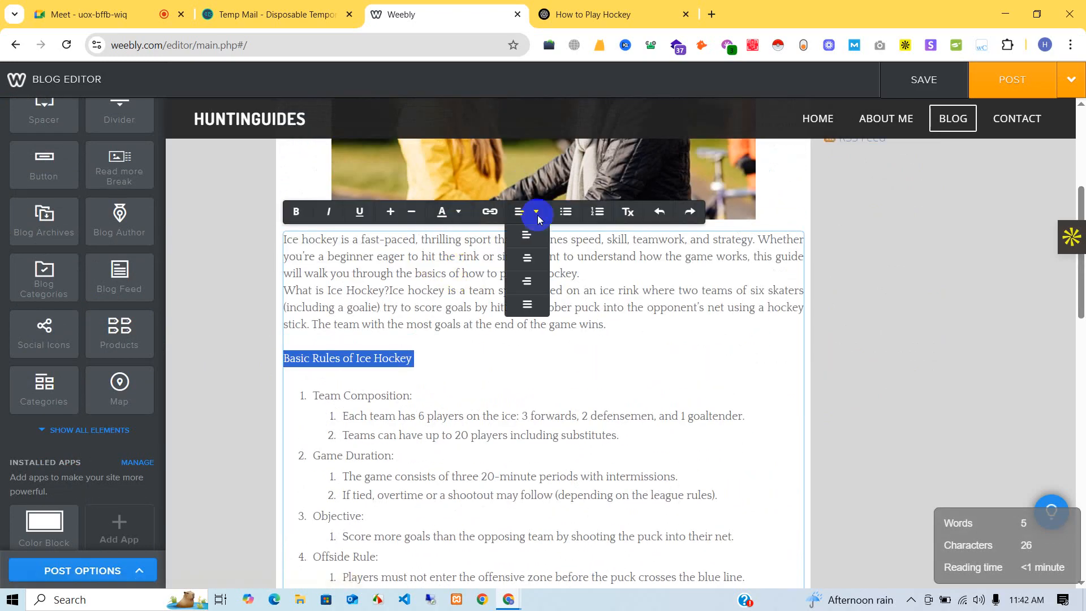
click(627, 215)
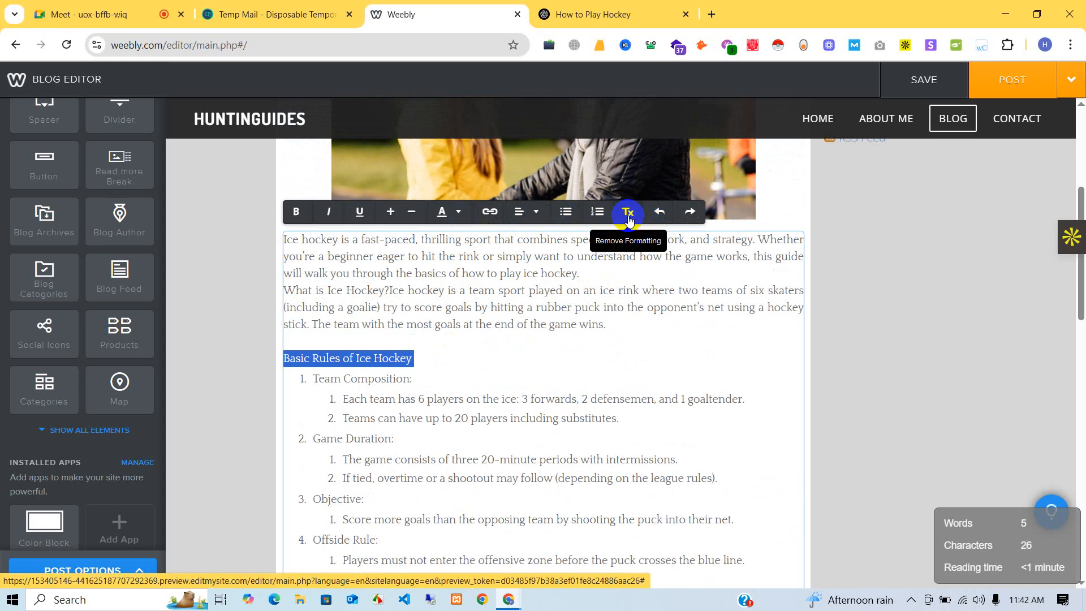
click(629, 223)
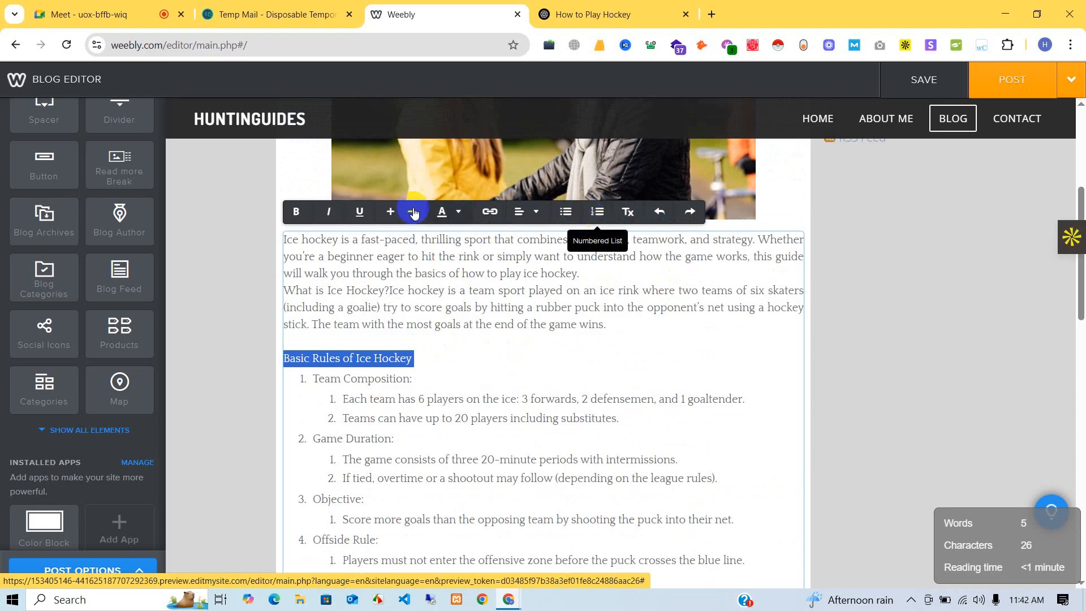
click(582, 381)
scroll(549, 327, down, 5)
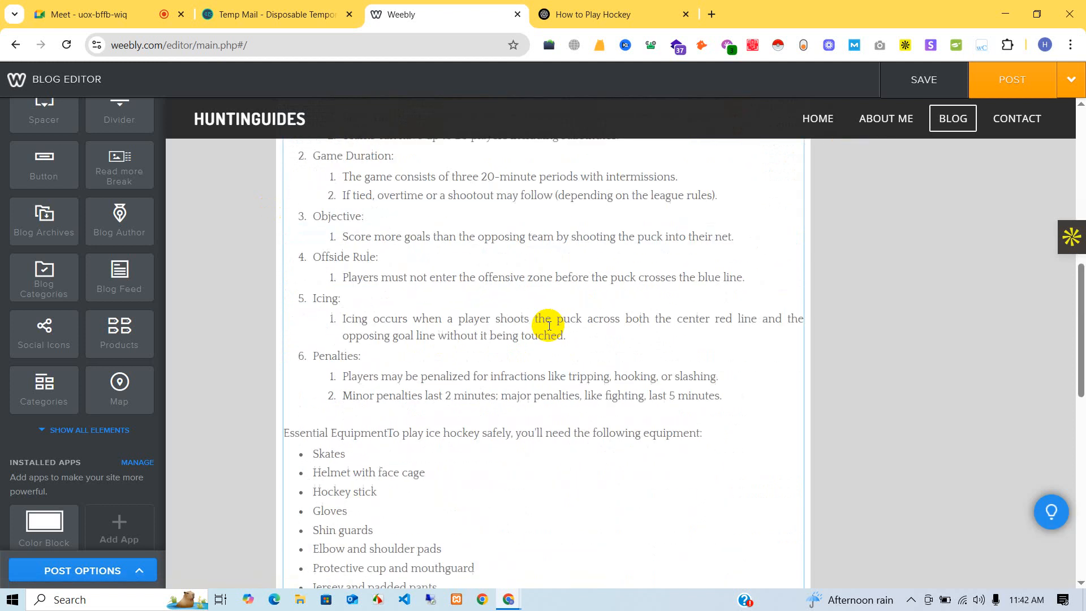
scroll(548, 326, down, 11)
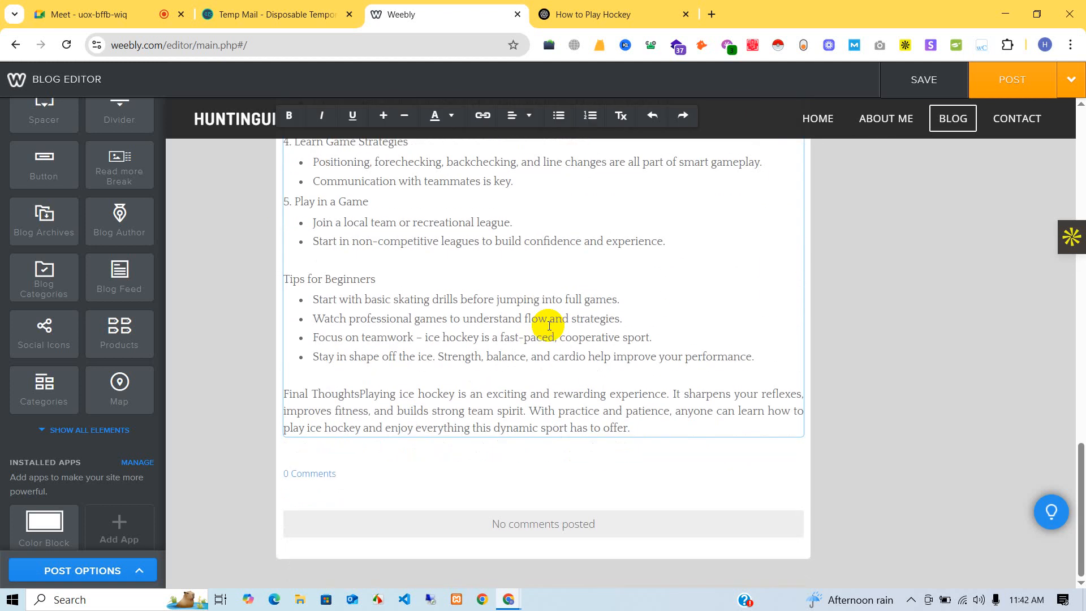
scroll(549, 326, up, 15)
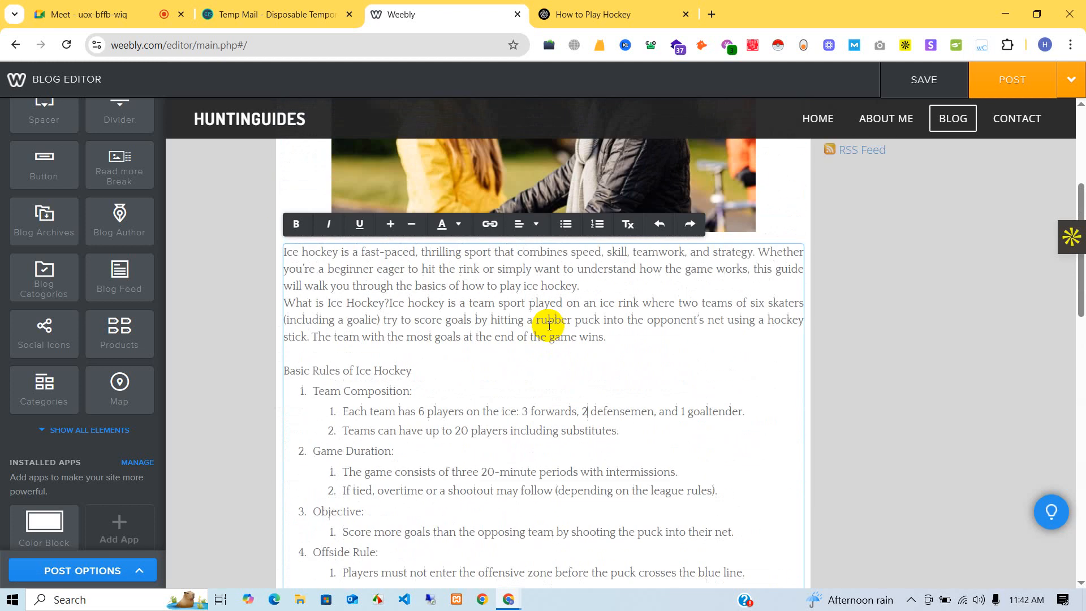
click(442, 258)
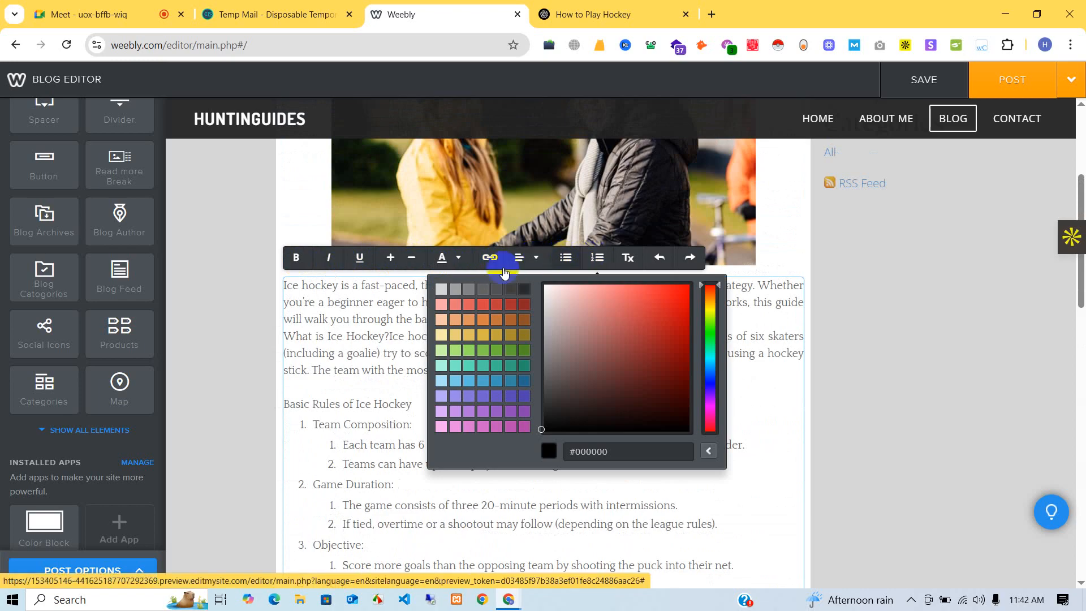
click(323, 346)
scroll(323, 351, up, 4)
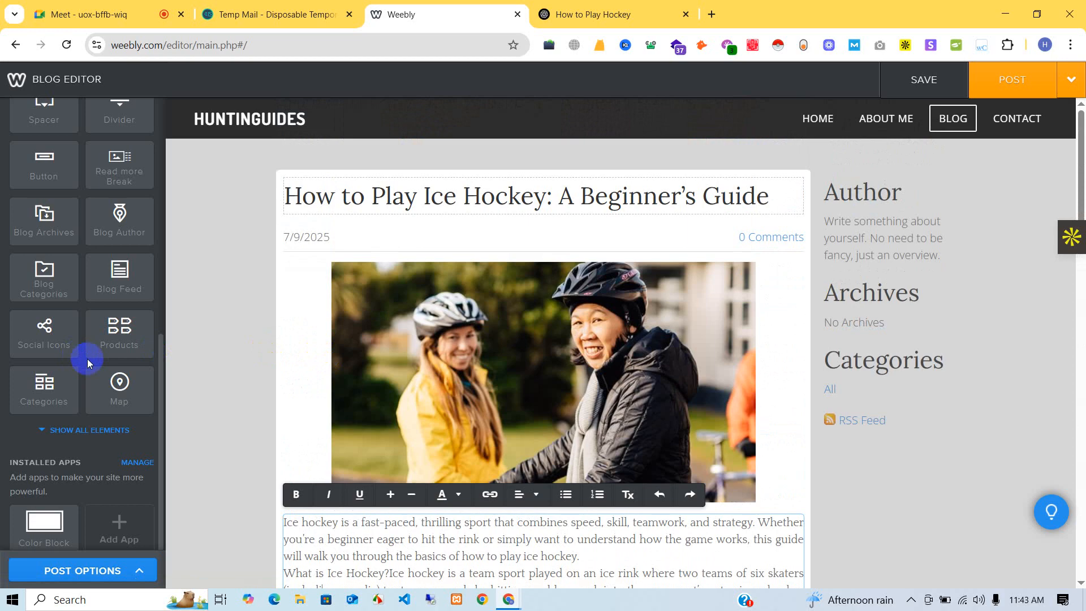
scroll(85, 359, up, 5)
scroll(467, 395, down, 1)
scroll(467, 396, down, 4)
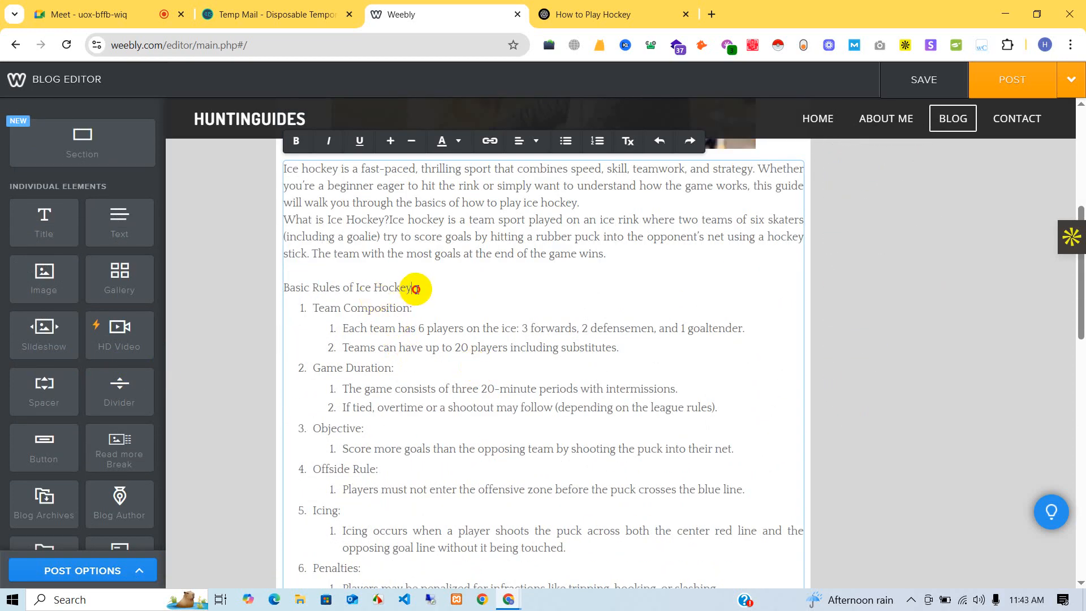
drag(416, 287, 281, 294)
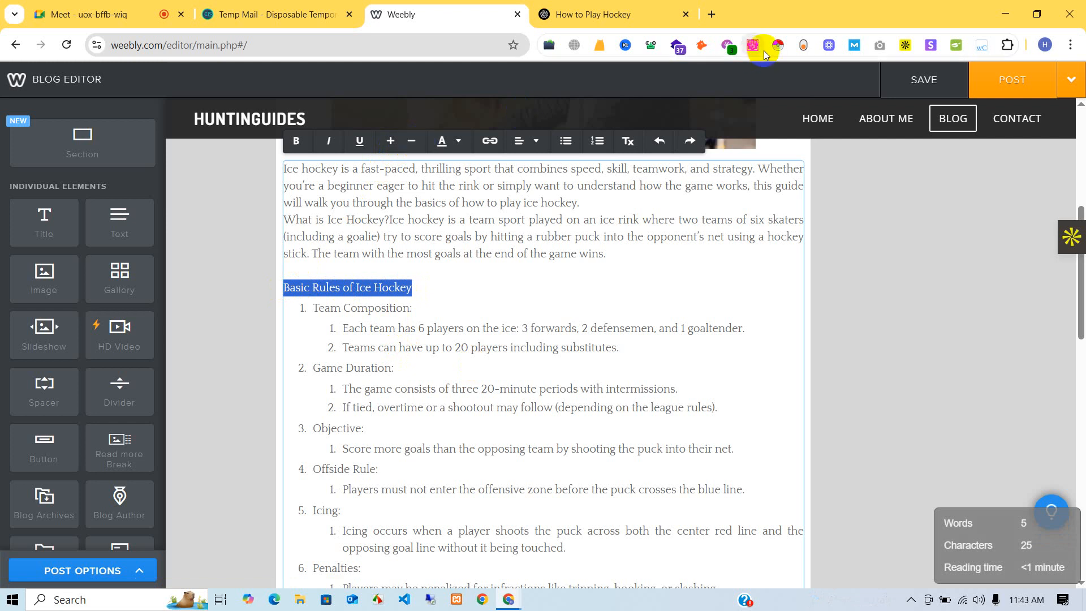
click(613, 305)
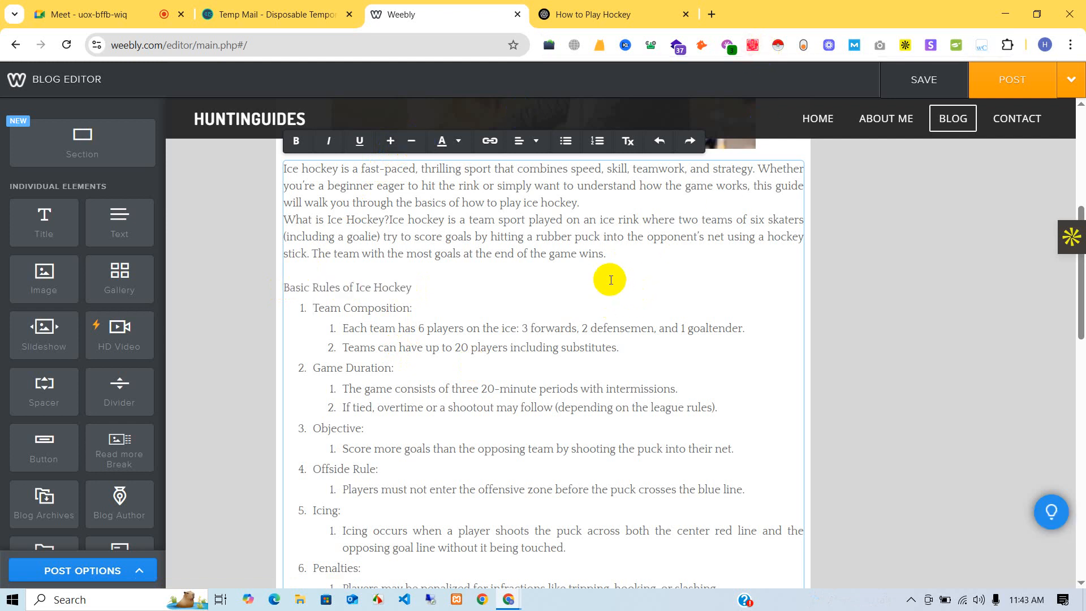
scroll(610, 280, up, 3)
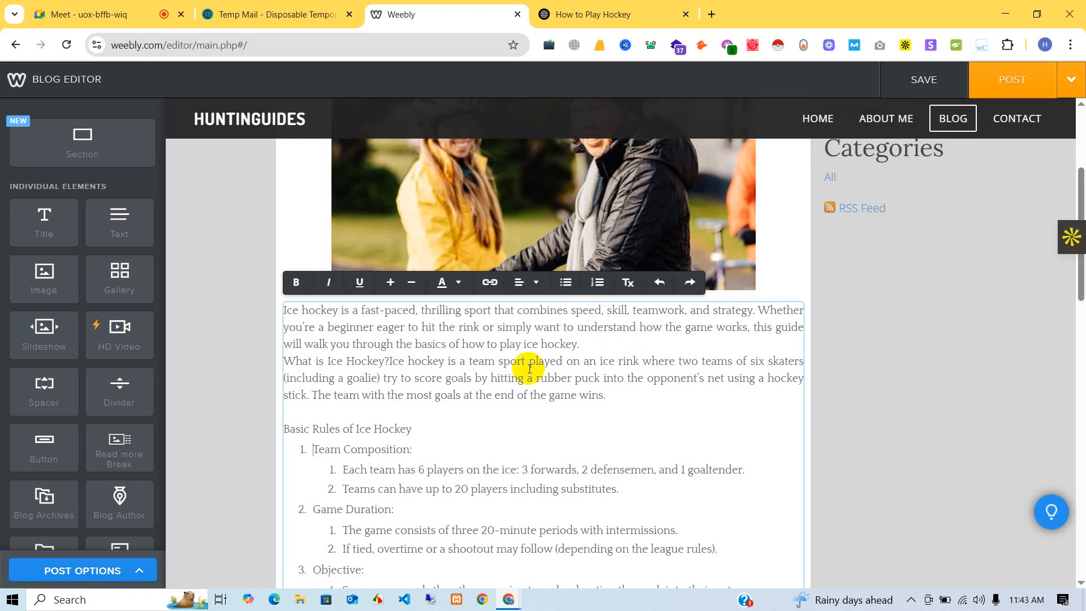
- Link the intro's words 'ice hockey' to the ChatGPT How to Play Hockey conversation URL
drag(524, 344, 577, 346)
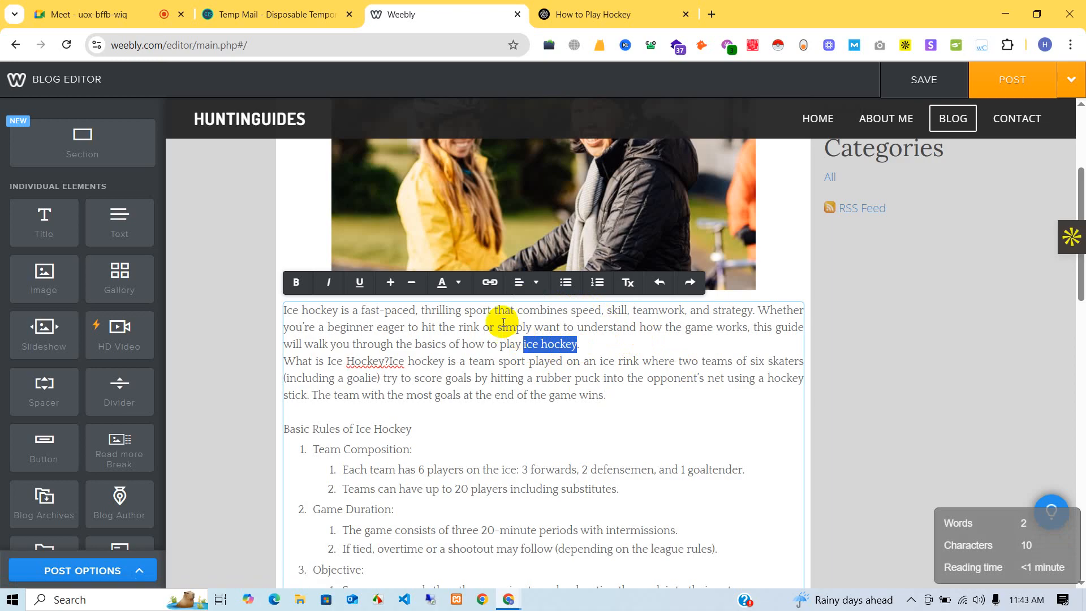
click(489, 283)
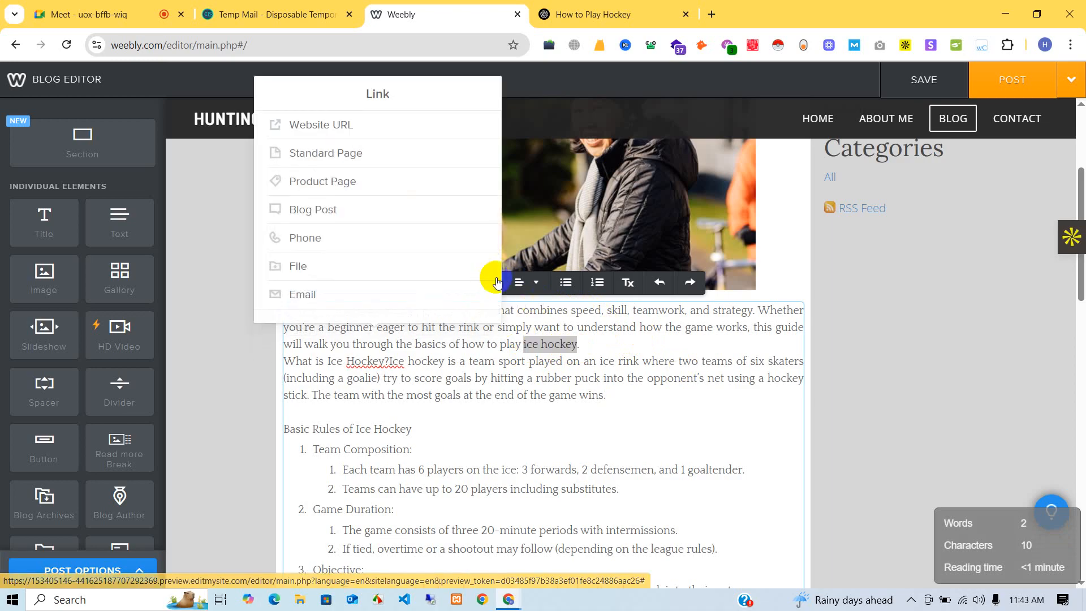
click(384, 127)
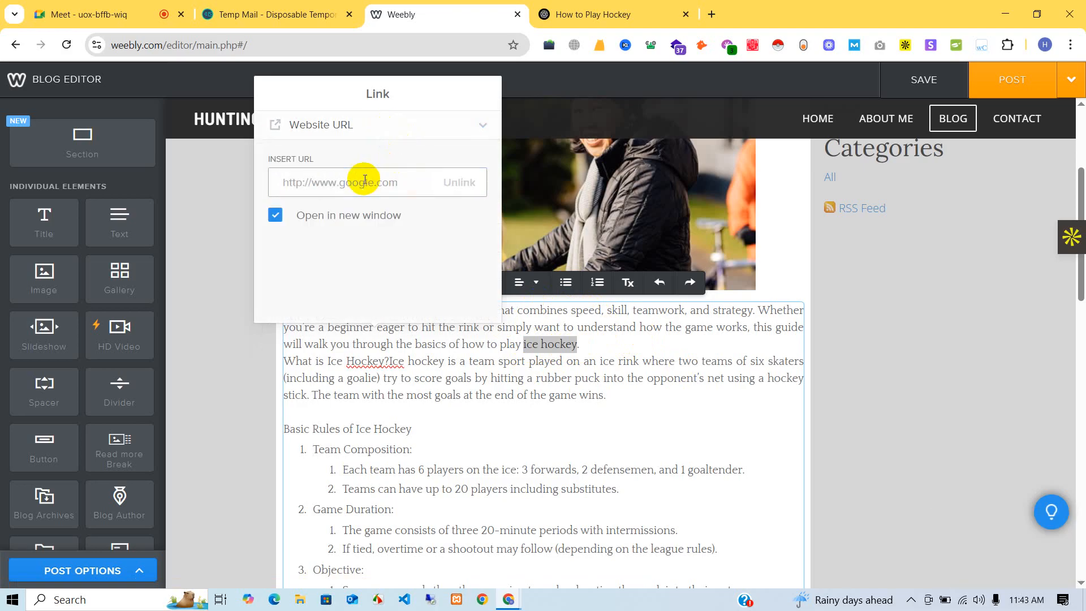
click(591, 14)
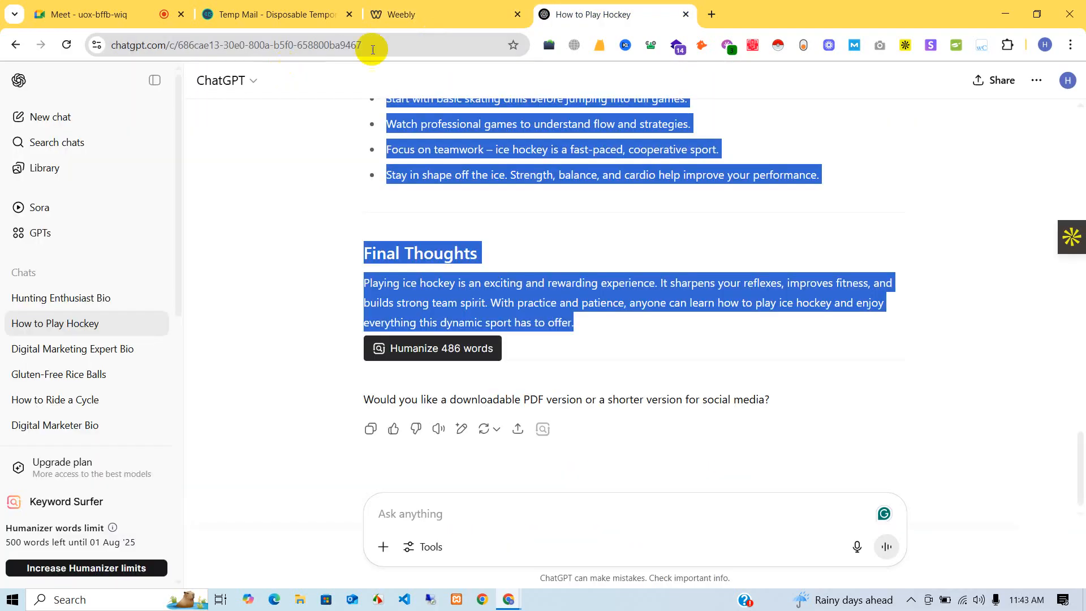
click(373, 45)
key(ctrl+c)
click(402, 14)
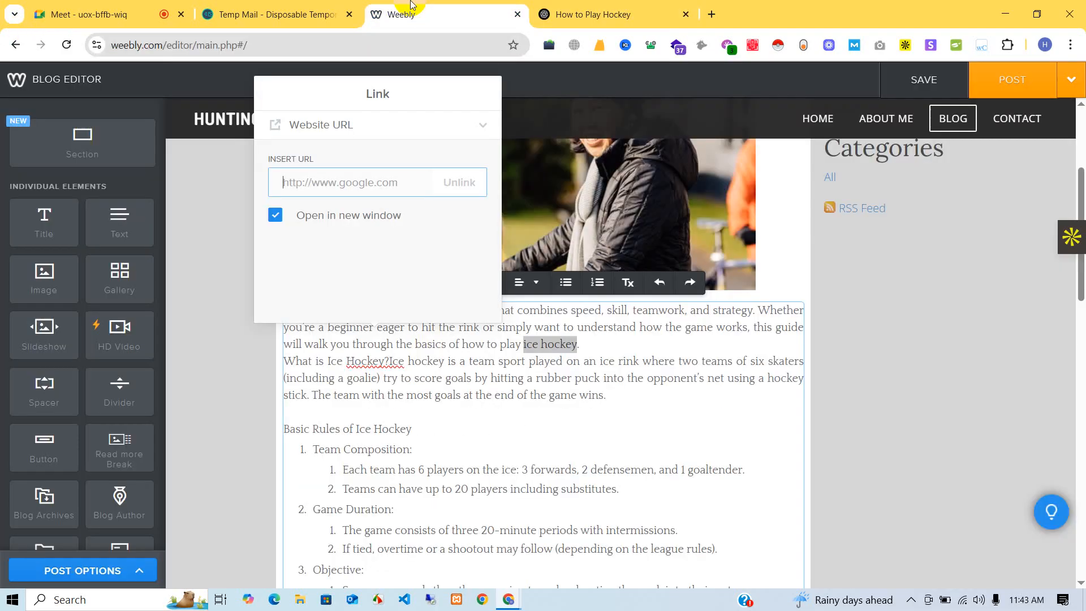
key(ctrl+v)
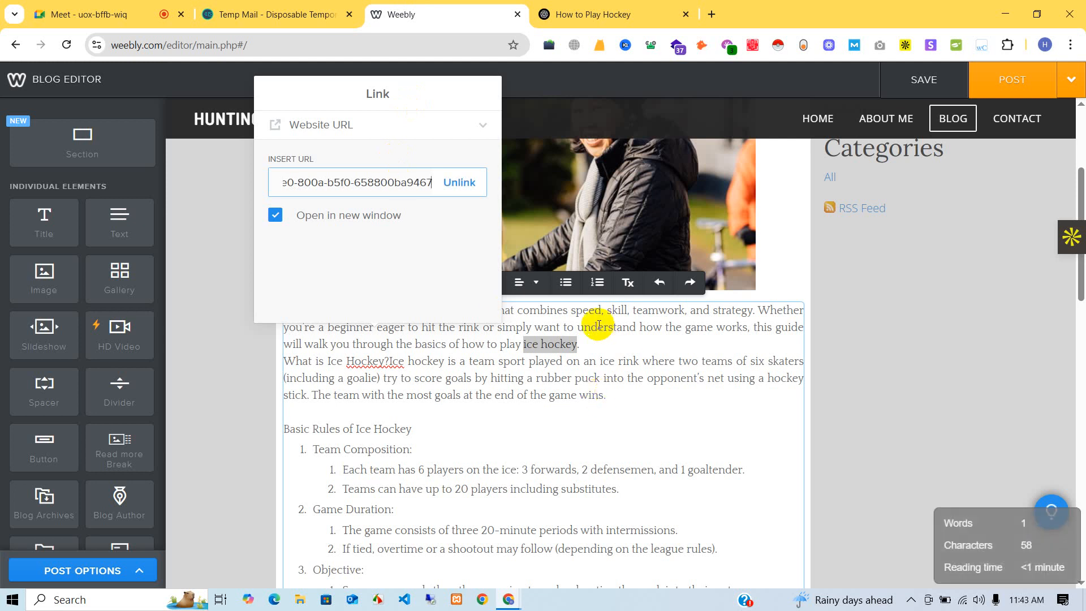
key(Return)
click(598, 356)
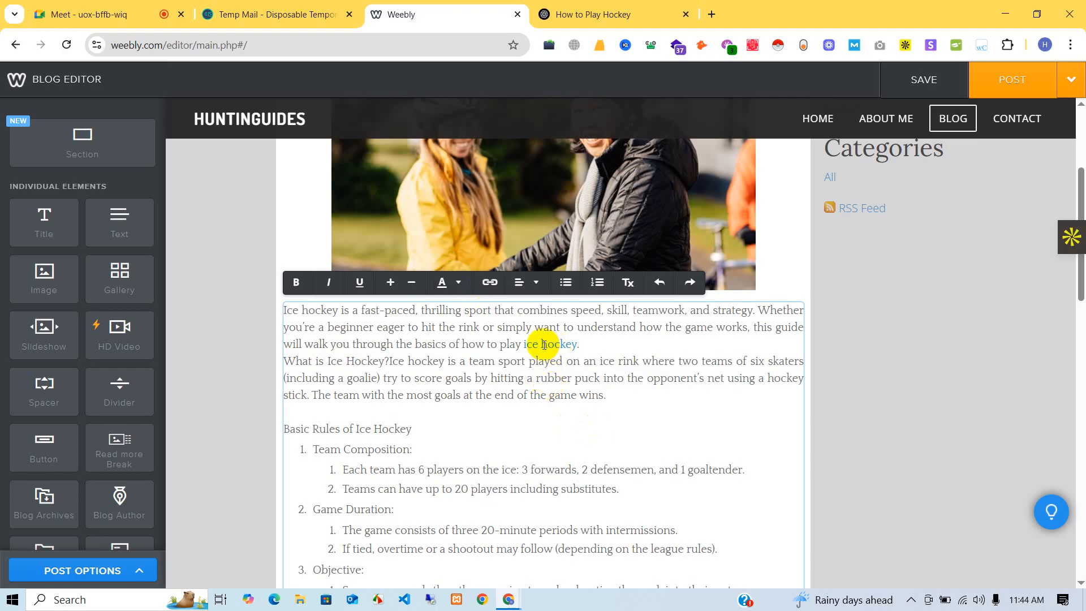
- Add the ice hockey post to the blog and dismiss the Blog Post Added notice
scroll(544, 344, down, 20)
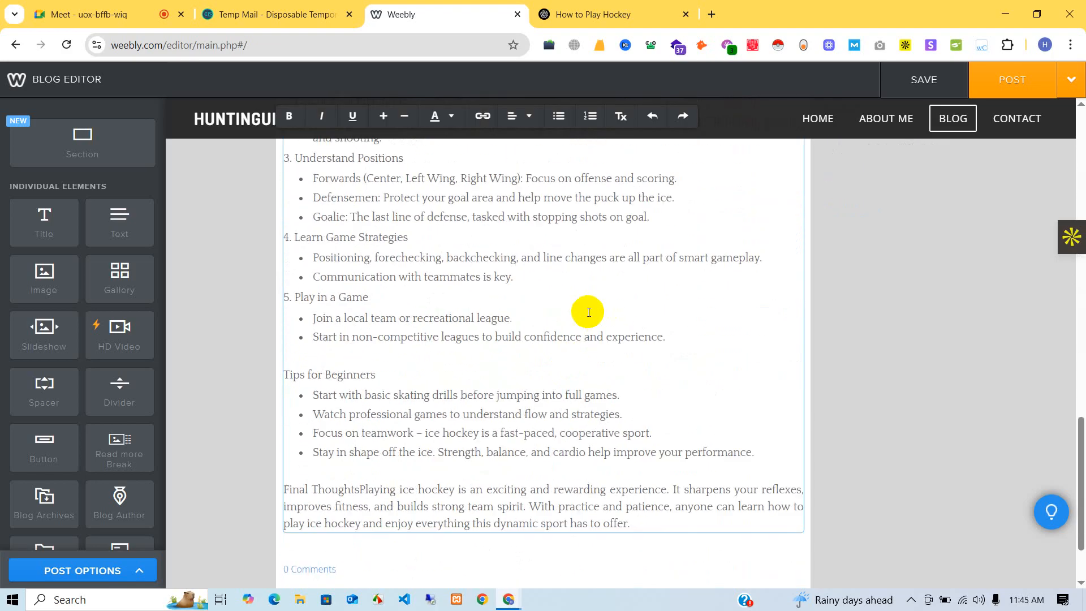
scroll(589, 311, down, 3)
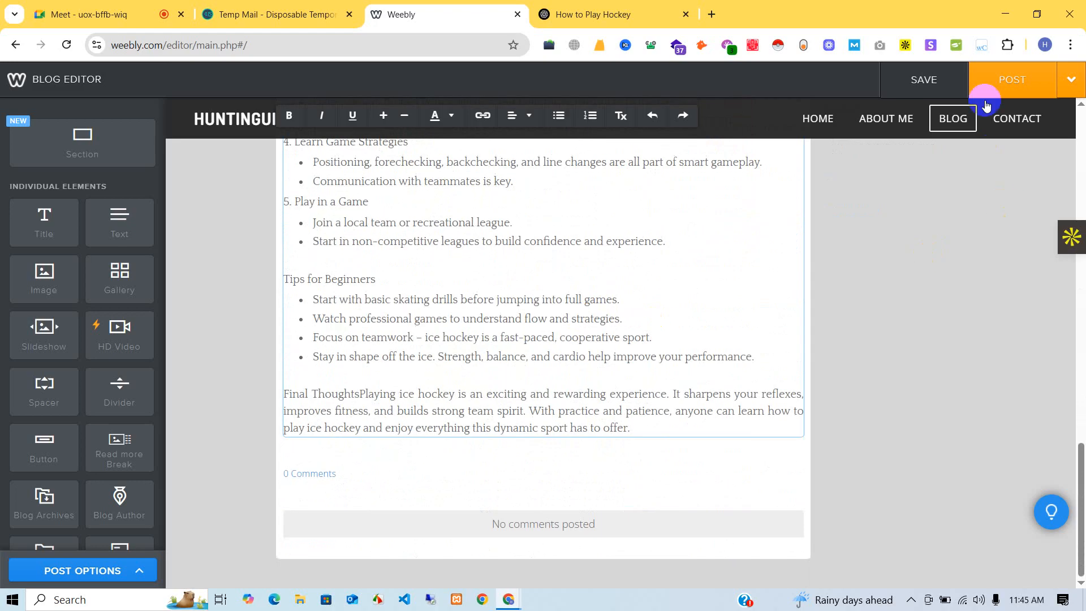
click(1017, 78)
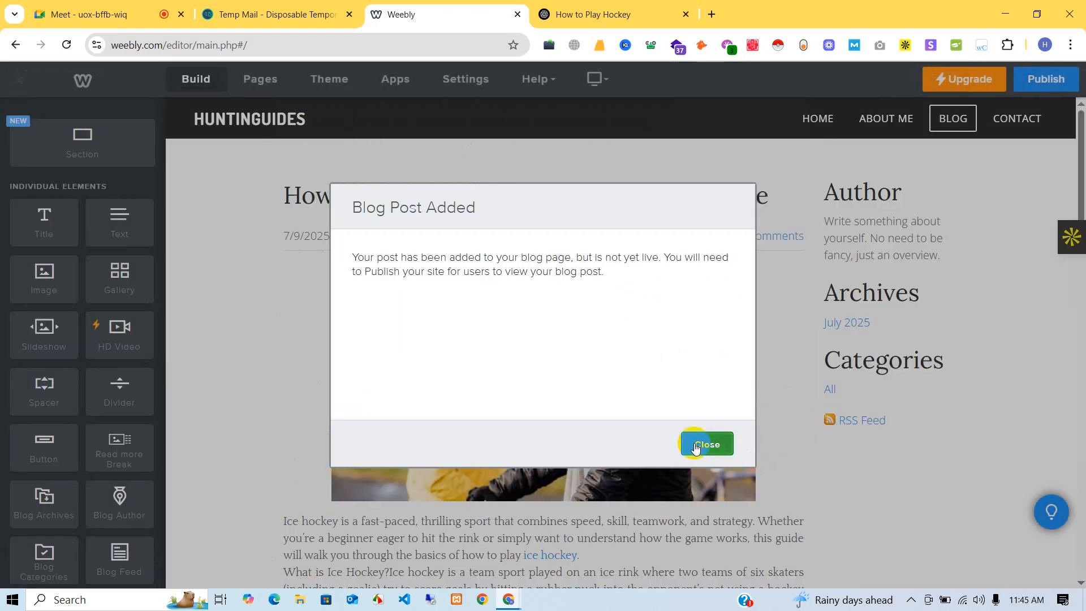
click(695, 446)
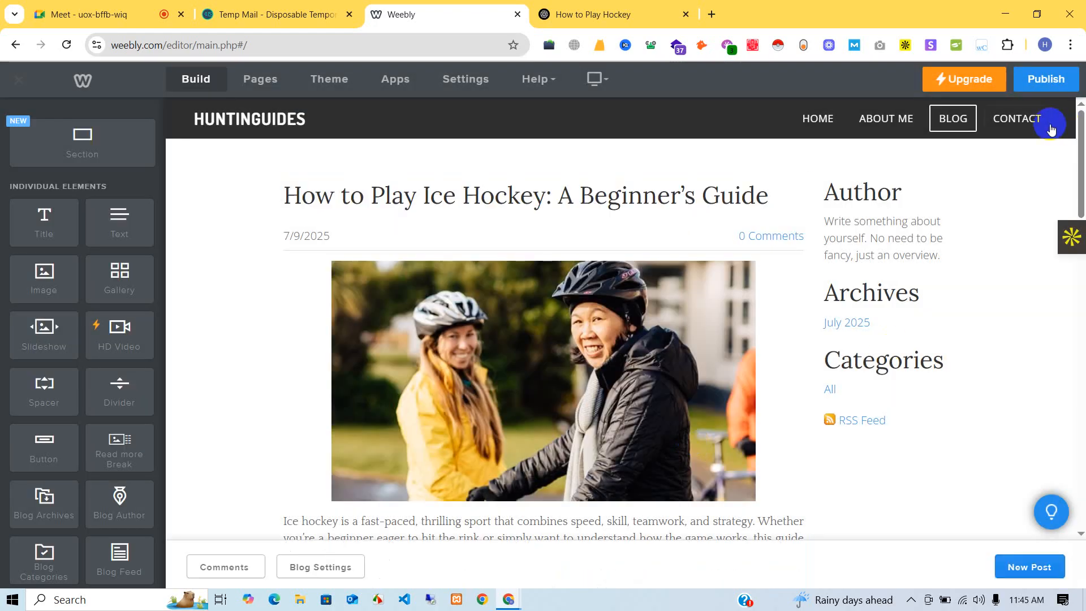
- Publish the HUNTINGUIDES site, close the Website Published notice, and go to the Home page
click(1043, 79)
click(91, 14)
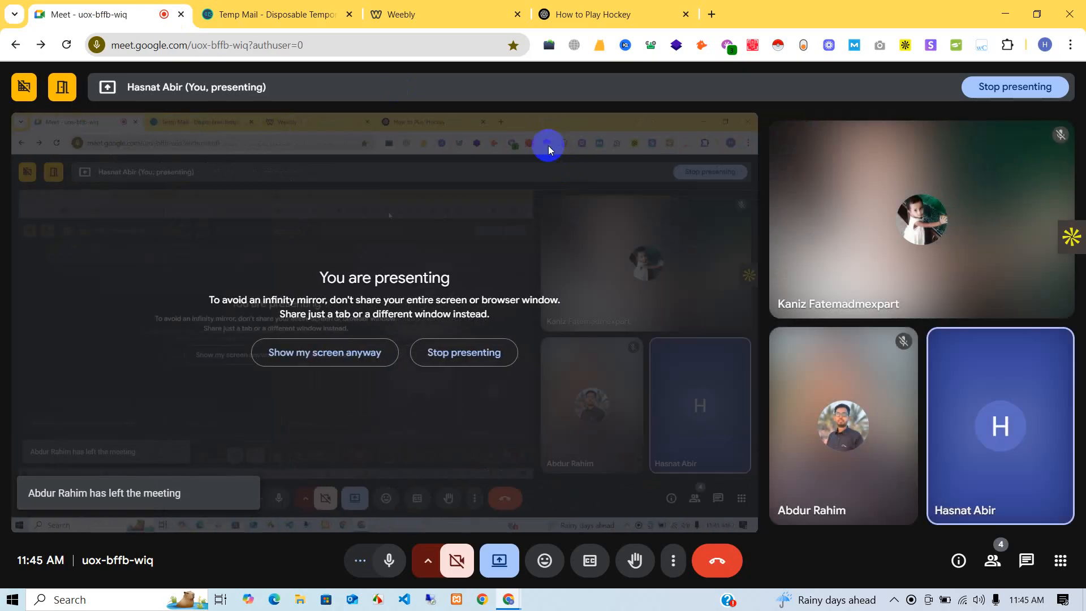
click(262, 4)
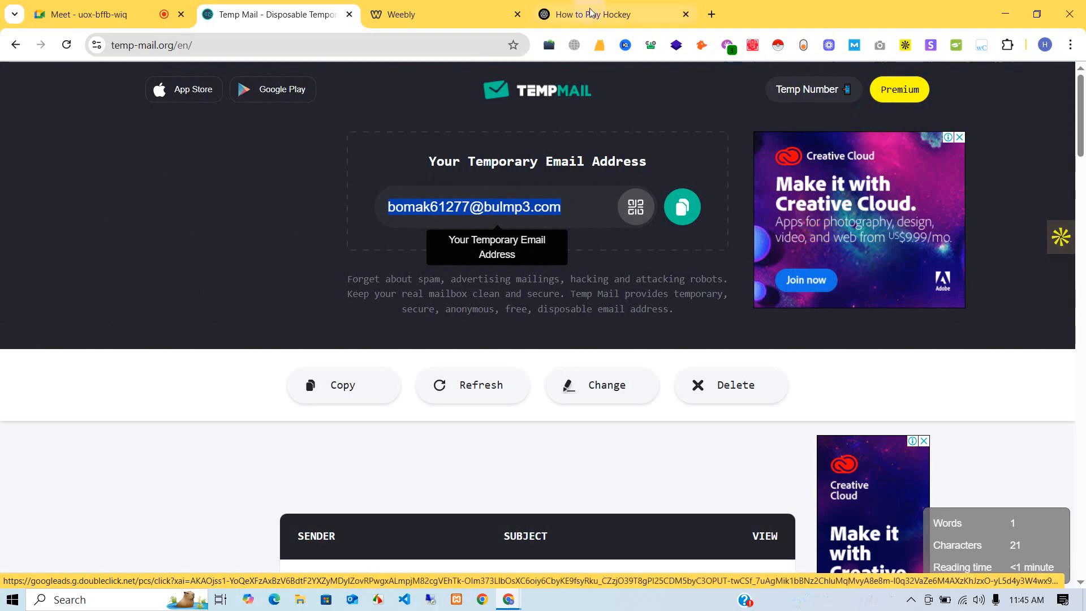
key(ctrl+Tab)
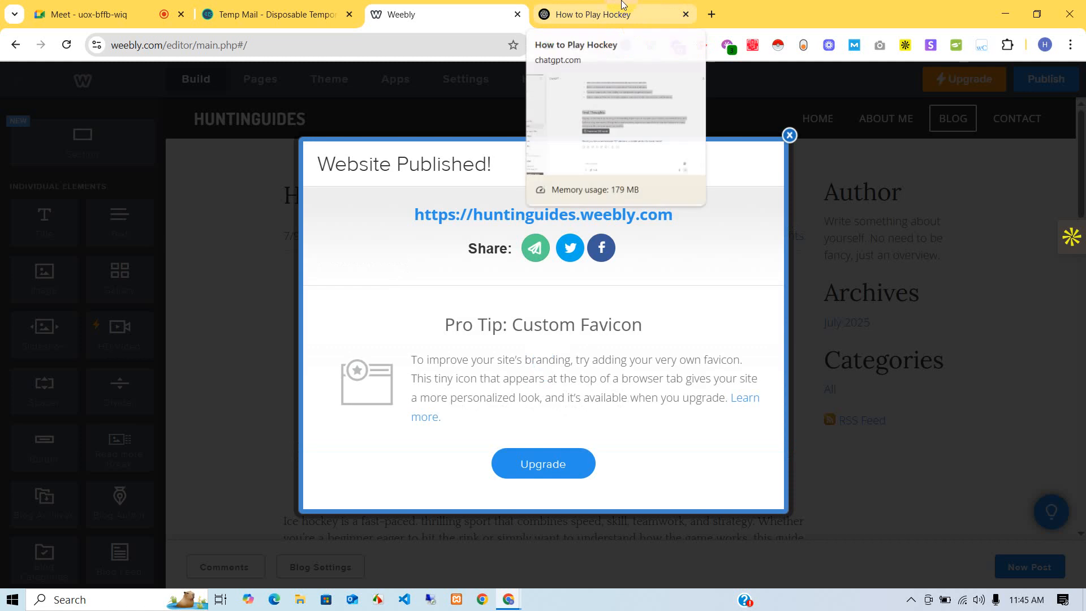
click(787, 136)
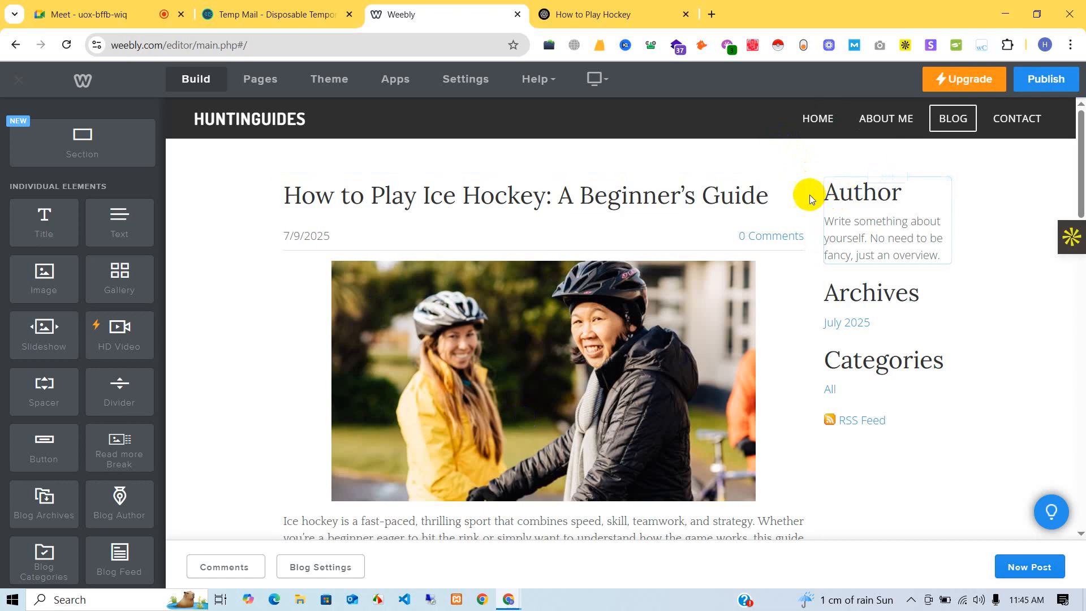
click(807, 119)
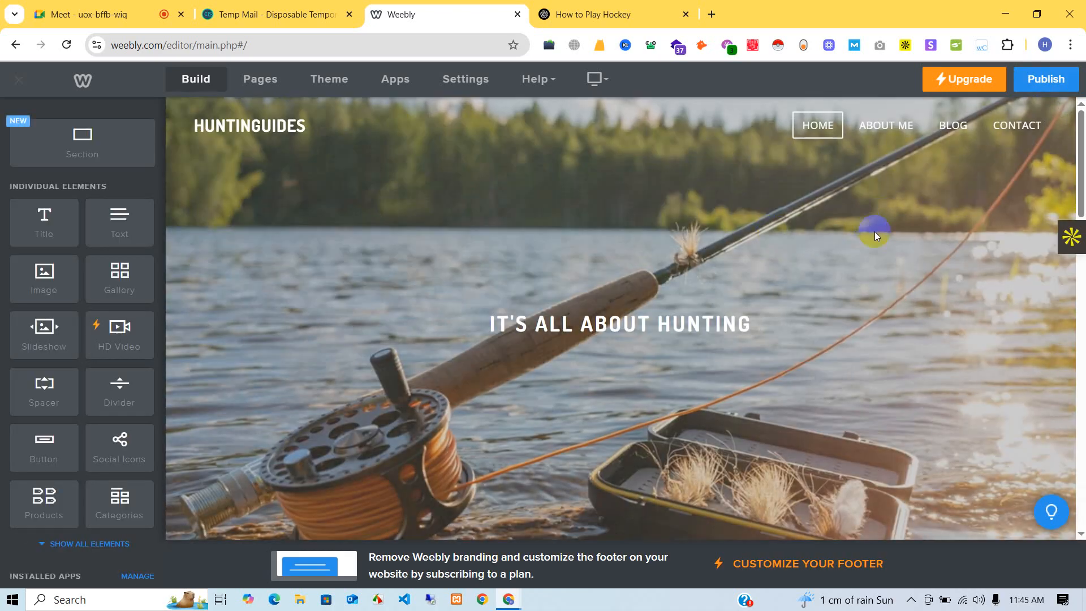
- Retitle the first home-page card from Pomegranate Chicken Salad to Ice Hockey
scroll(806, 249, down, 9)
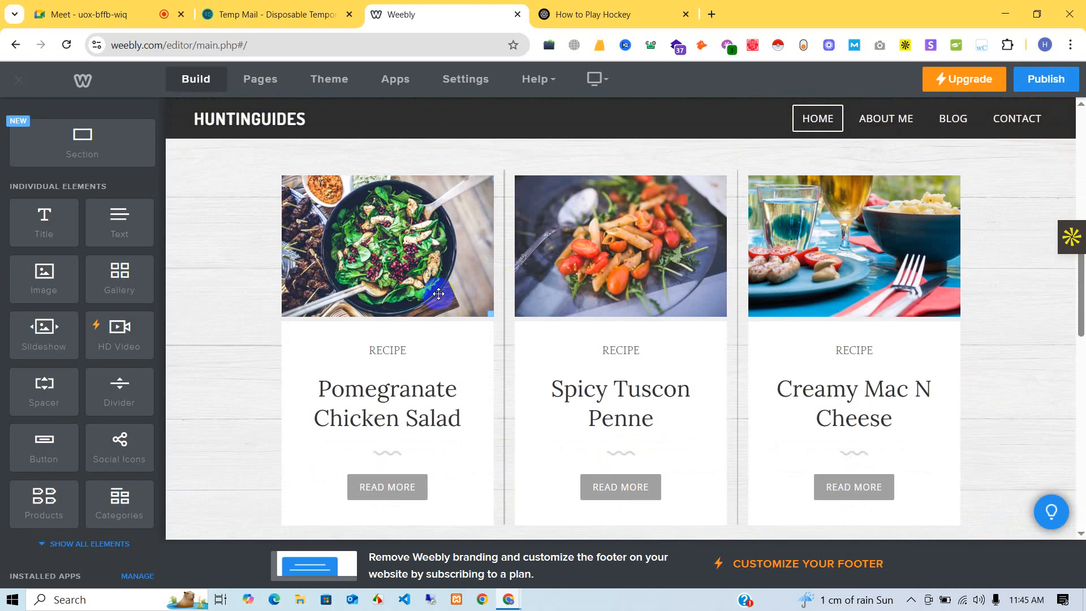
click(402, 311)
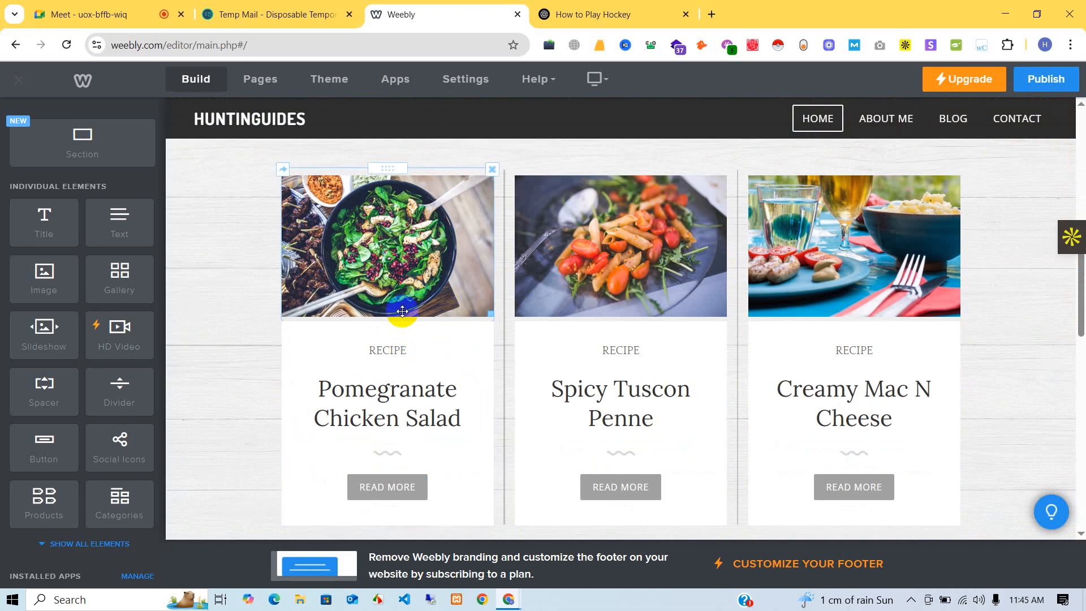
click(469, 305)
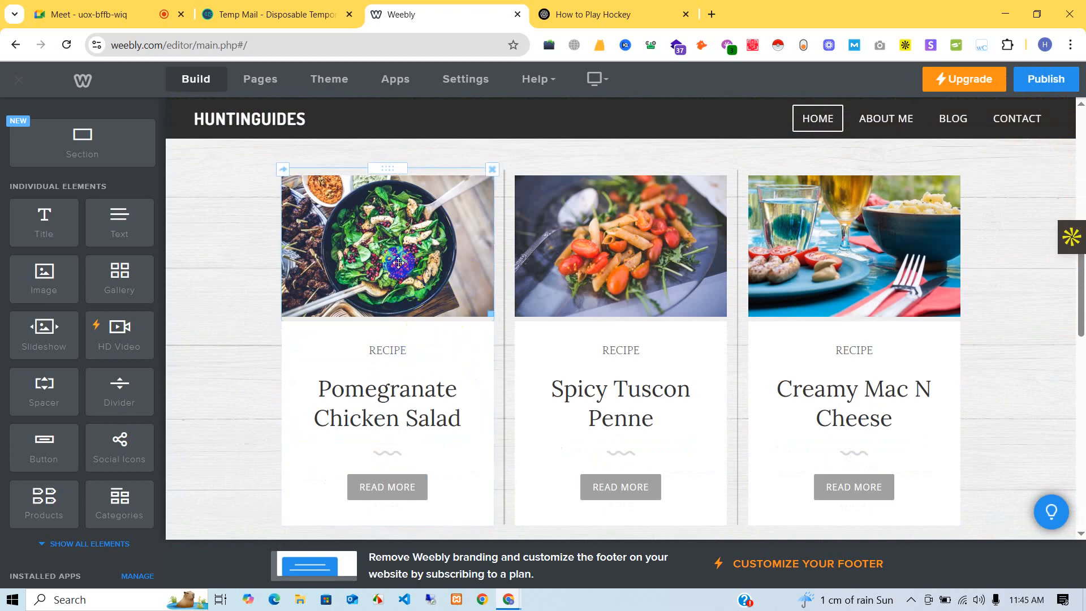
click(396, 261)
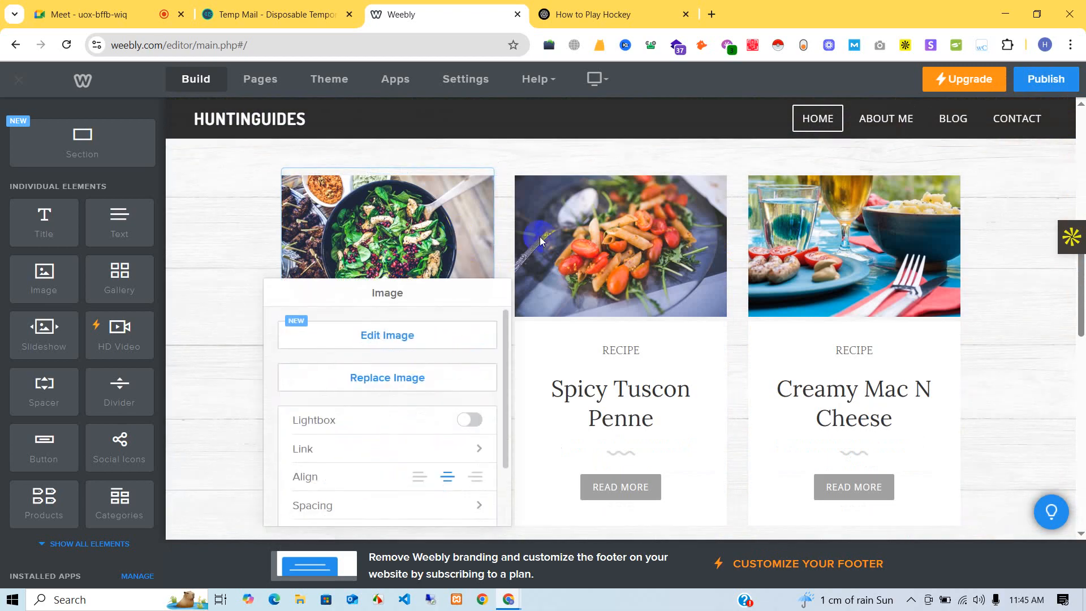
click(236, 220)
click(407, 402)
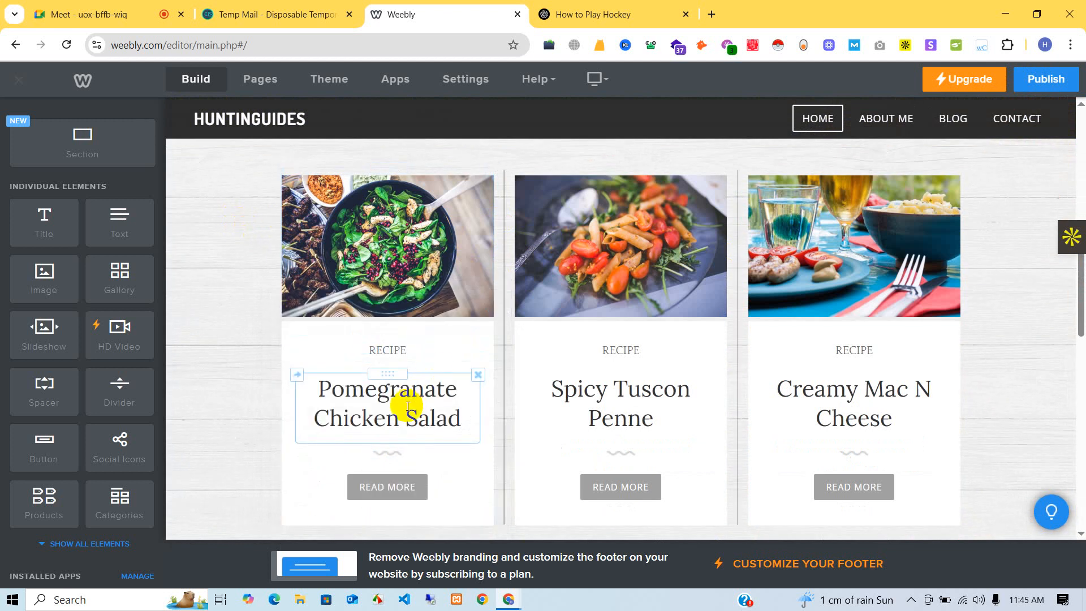
drag(461, 419, 317, 390)
text(Ice)
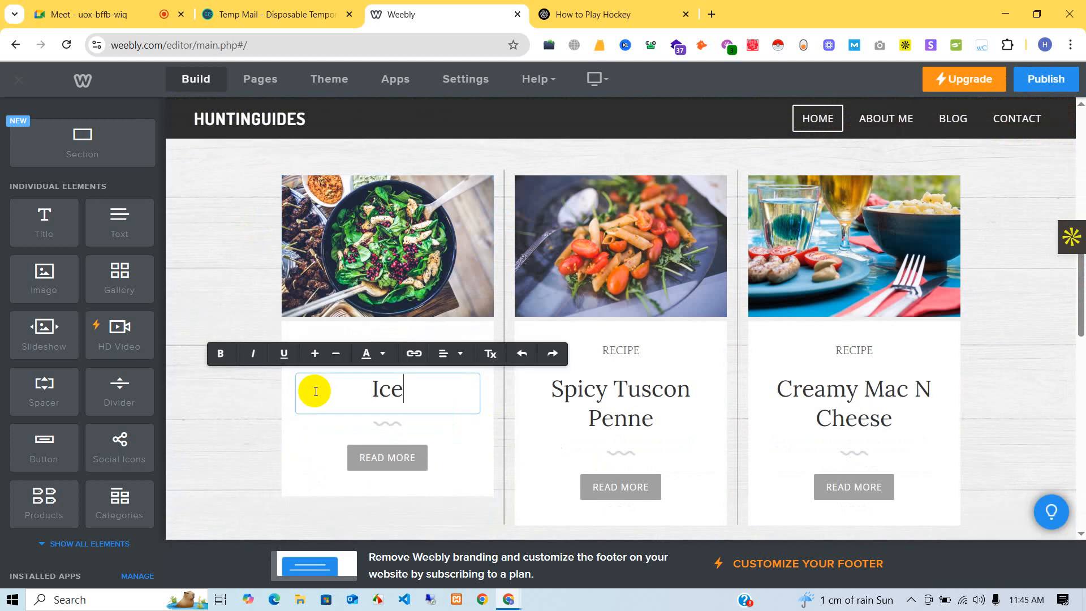
text( Hockey)
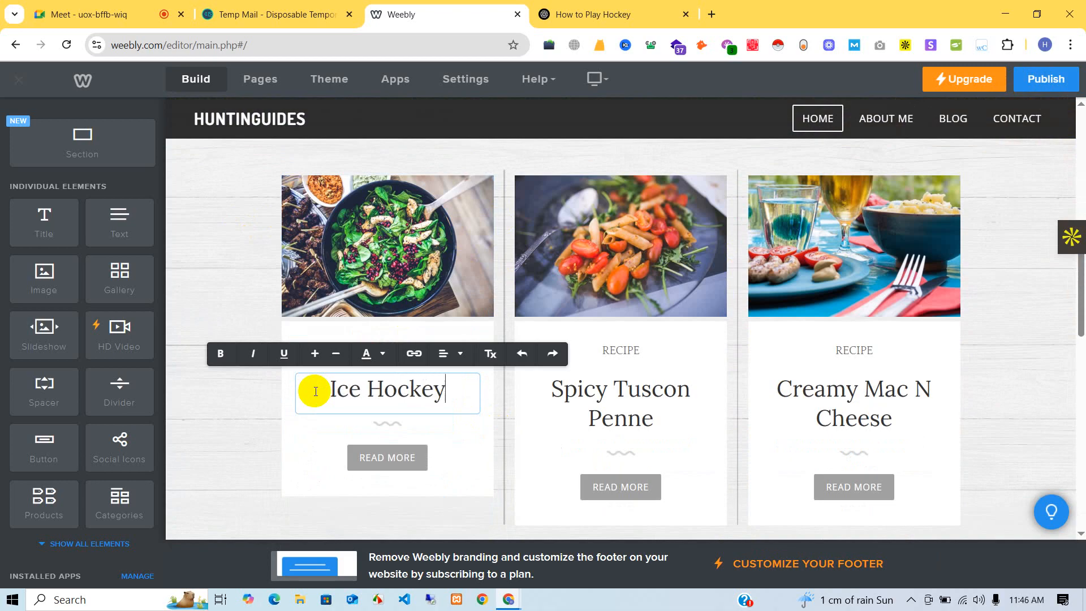
- Link the card's READ MORE button to the 'How to Play Ice Hockey: A Beginner's Guide' post
click(399, 459)
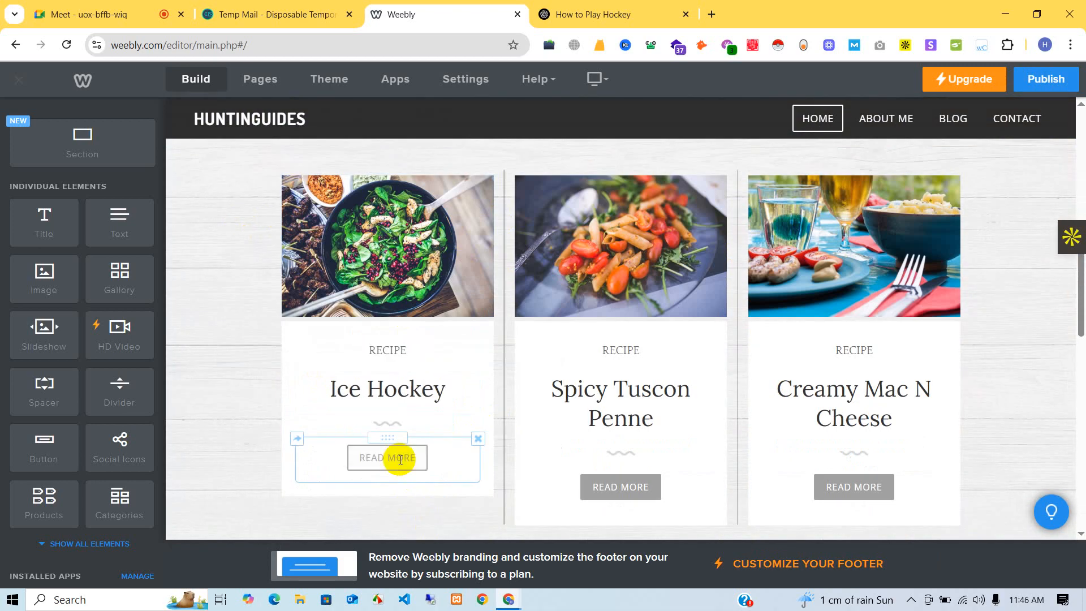
click(399, 458)
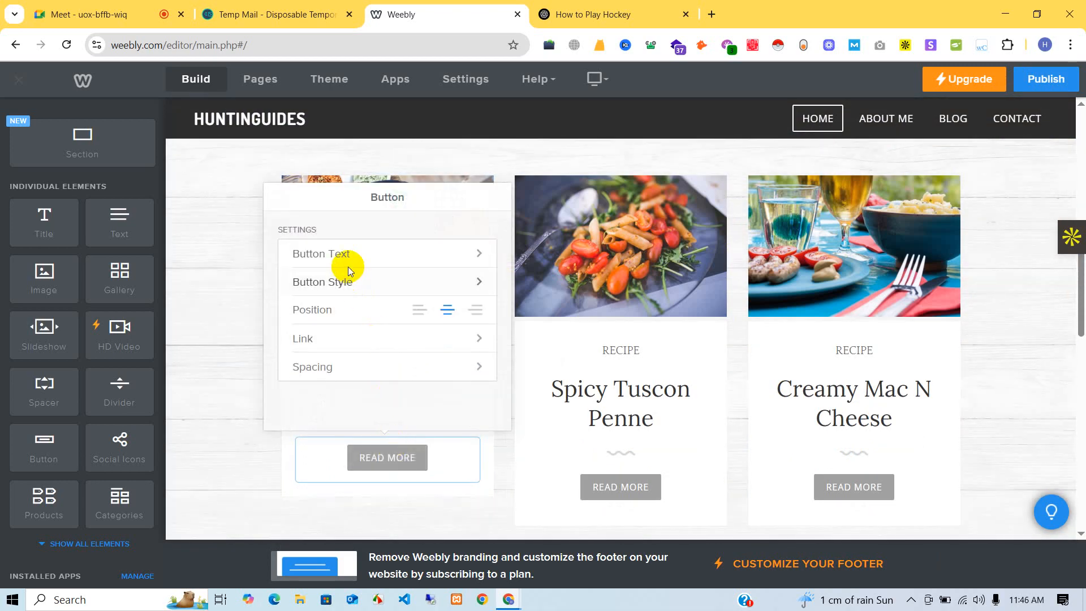
click(353, 338)
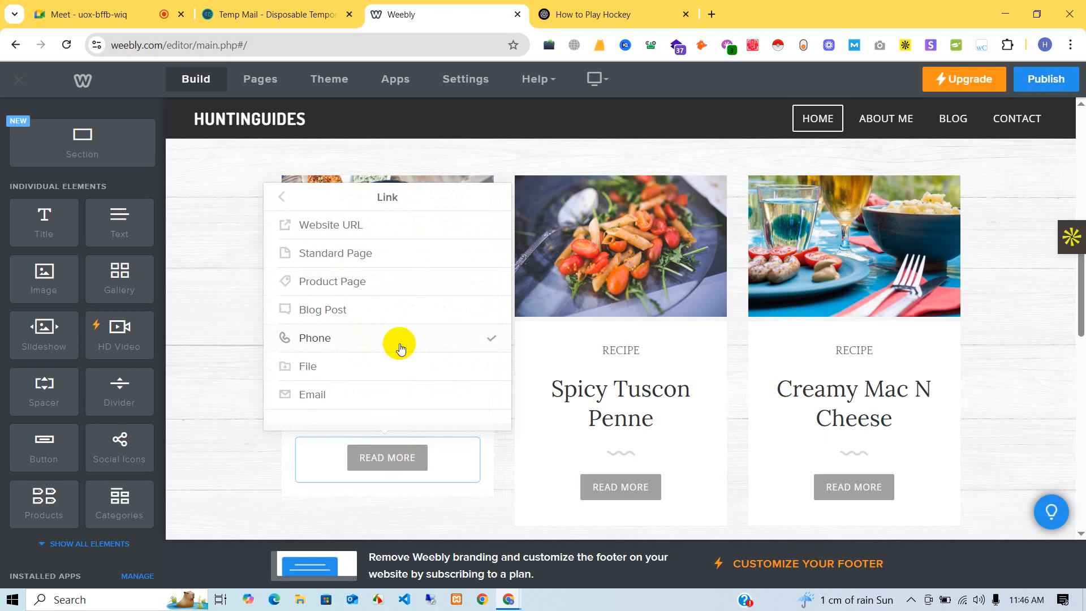
click(355, 314)
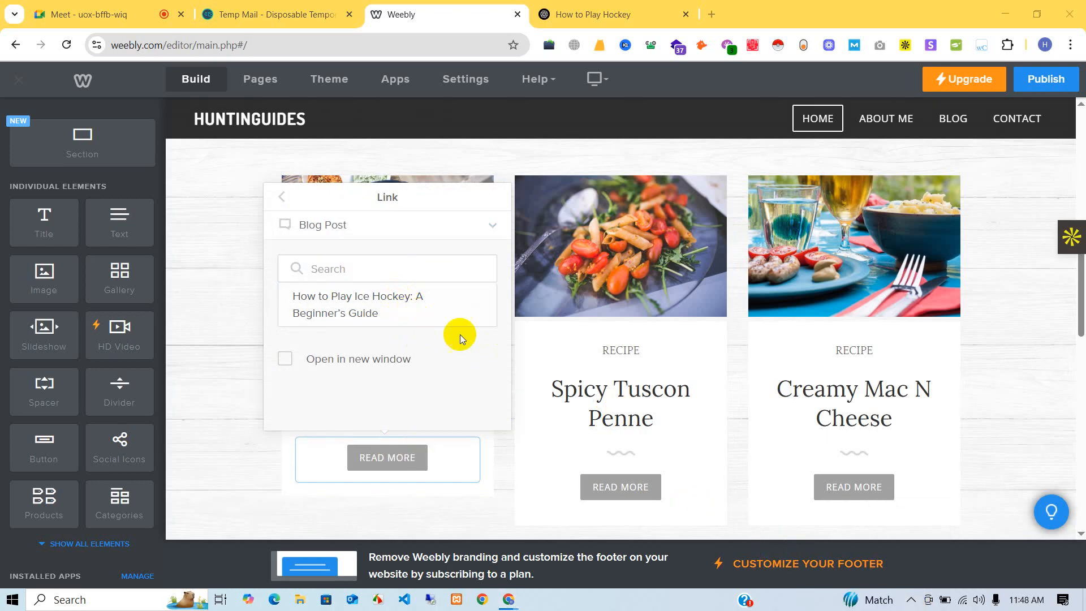
click(378, 313)
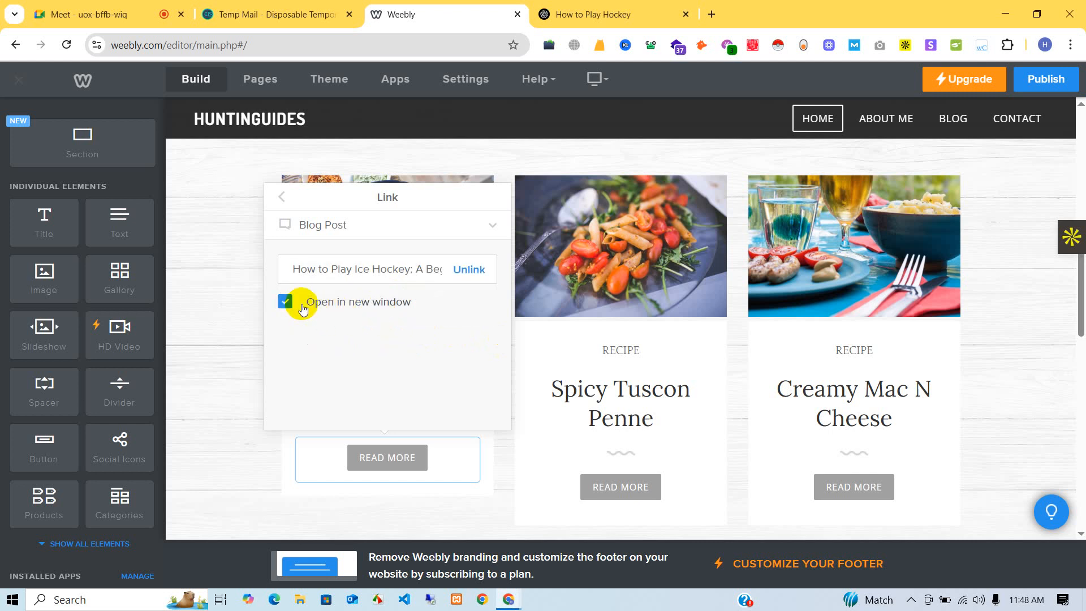
click(234, 380)
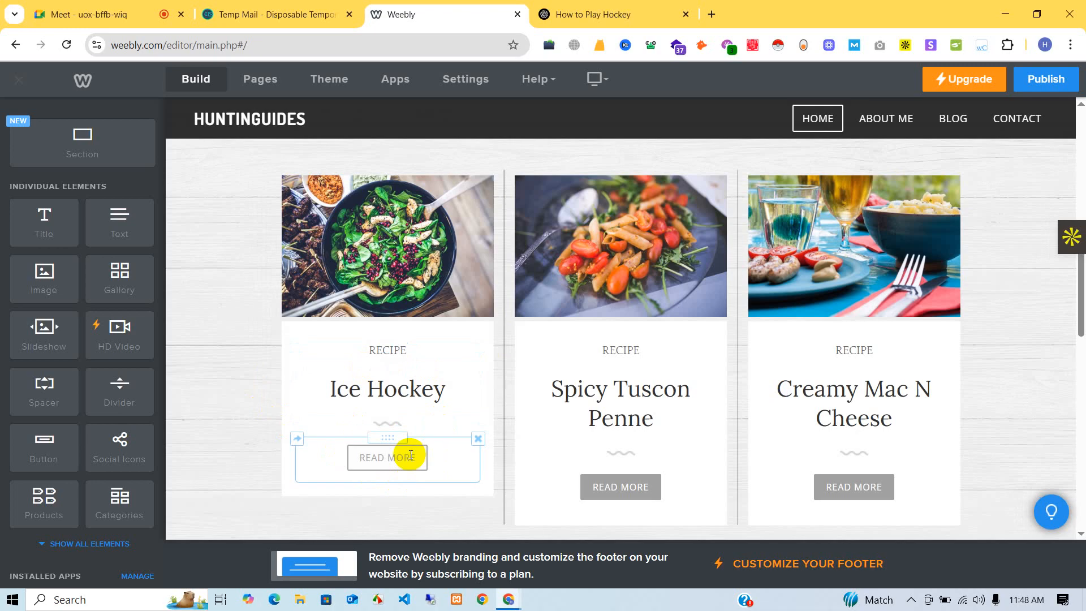
click(390, 262)
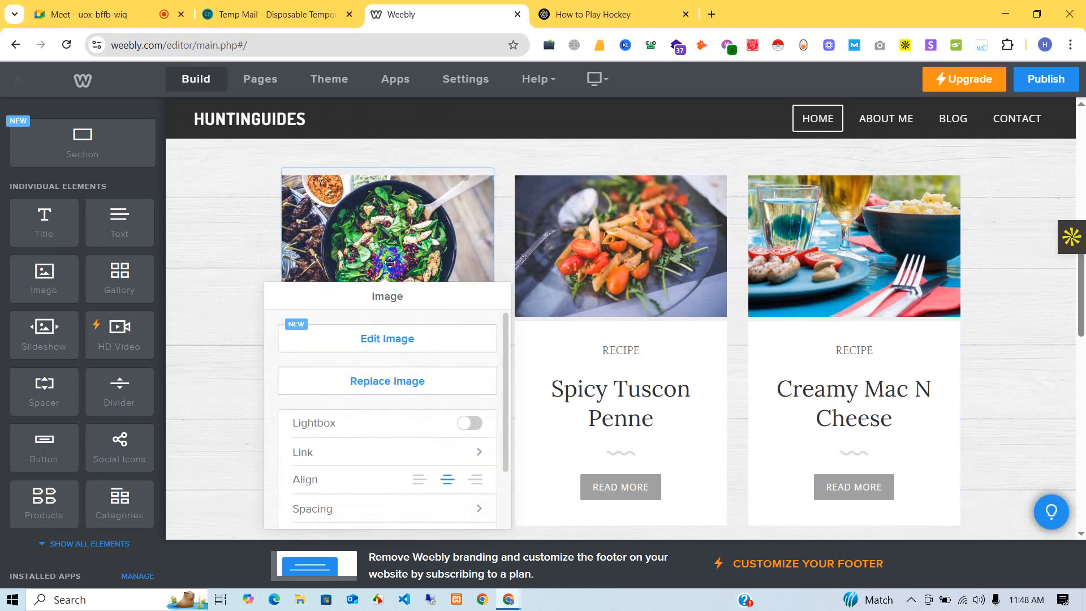
- Replace the first card's salad photo with 'Beginner's tips to riding a bike.jpg' from Downloads
click(415, 376)
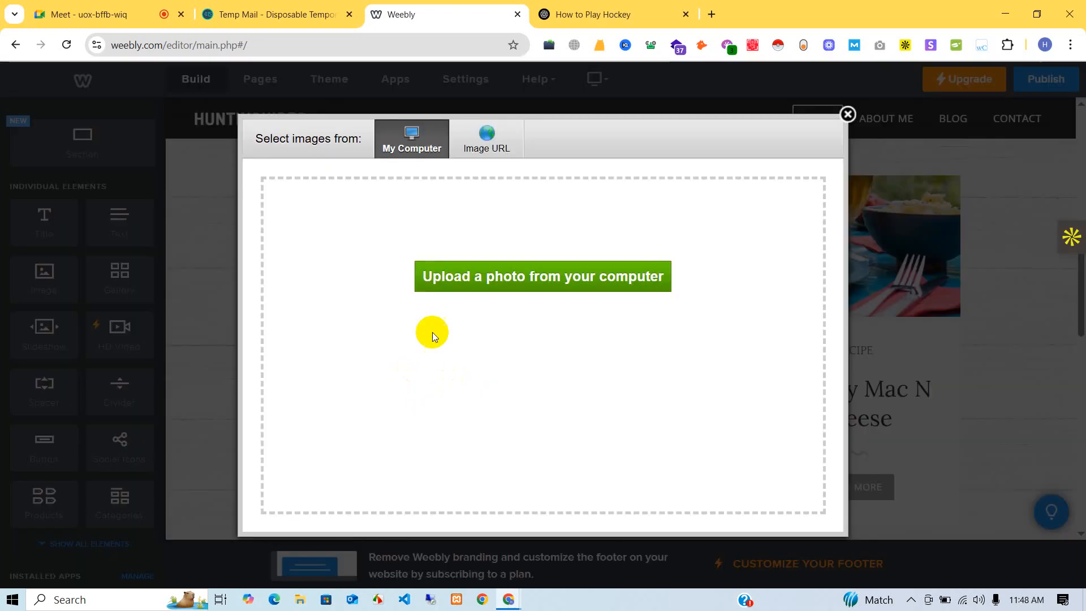
click(445, 277)
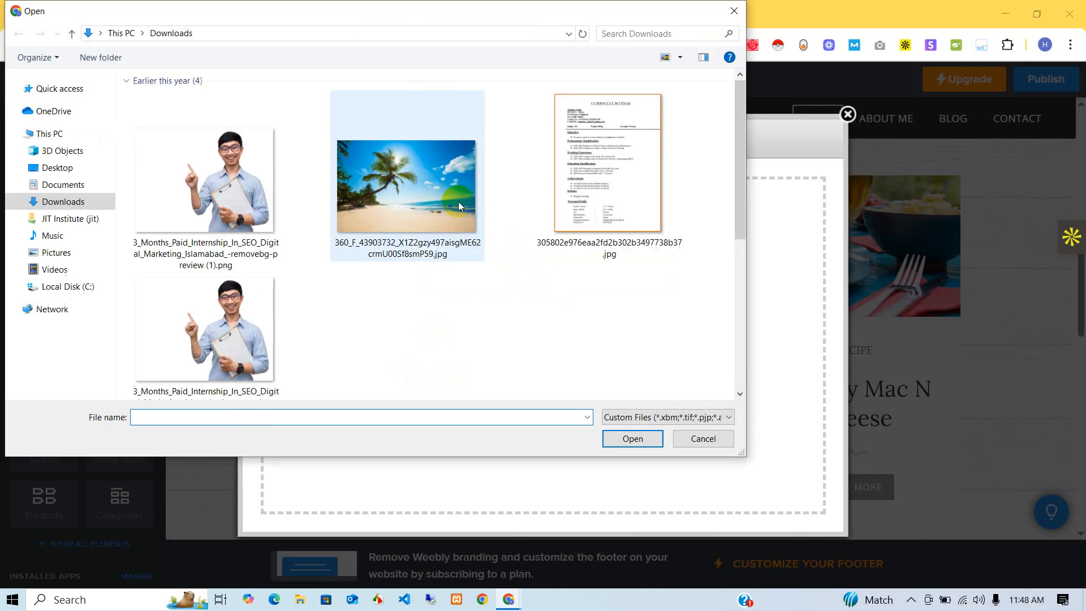
scroll(461, 212, down, 10)
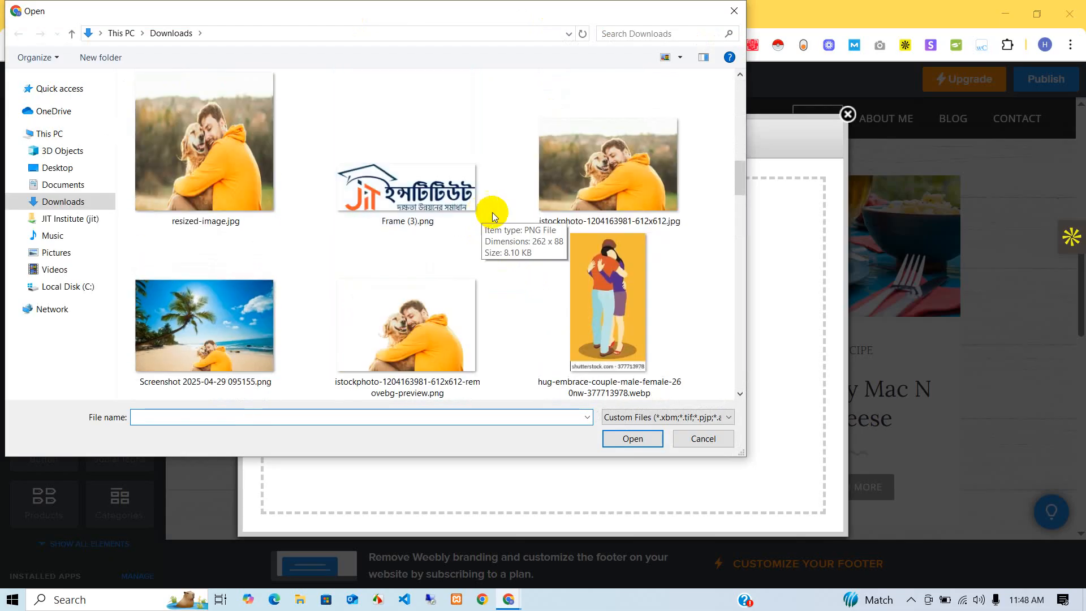
scroll(628, 183, down, 5)
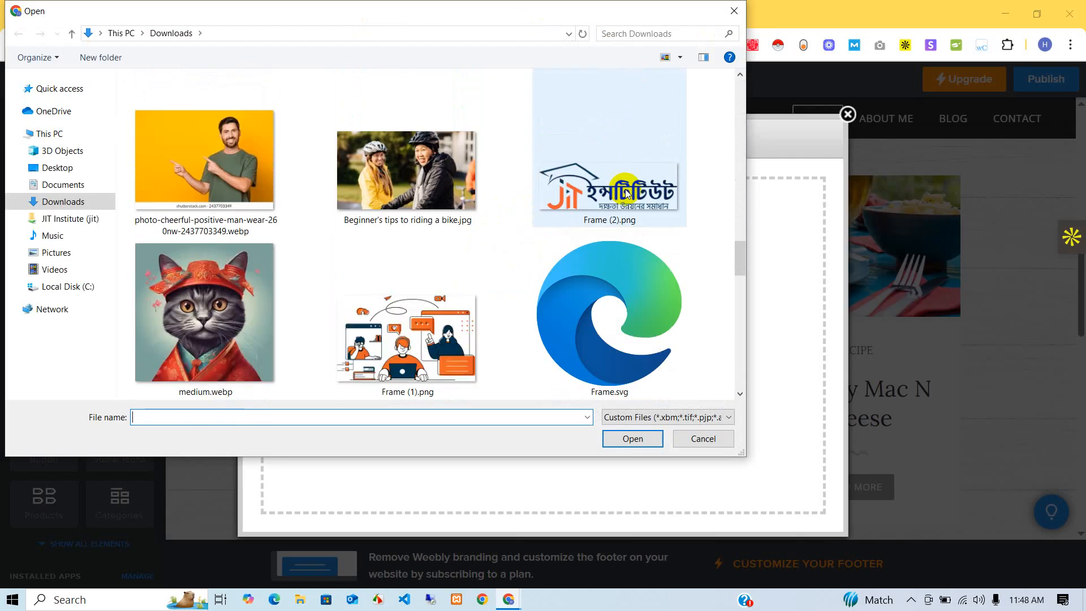
click(409, 164)
click(632, 438)
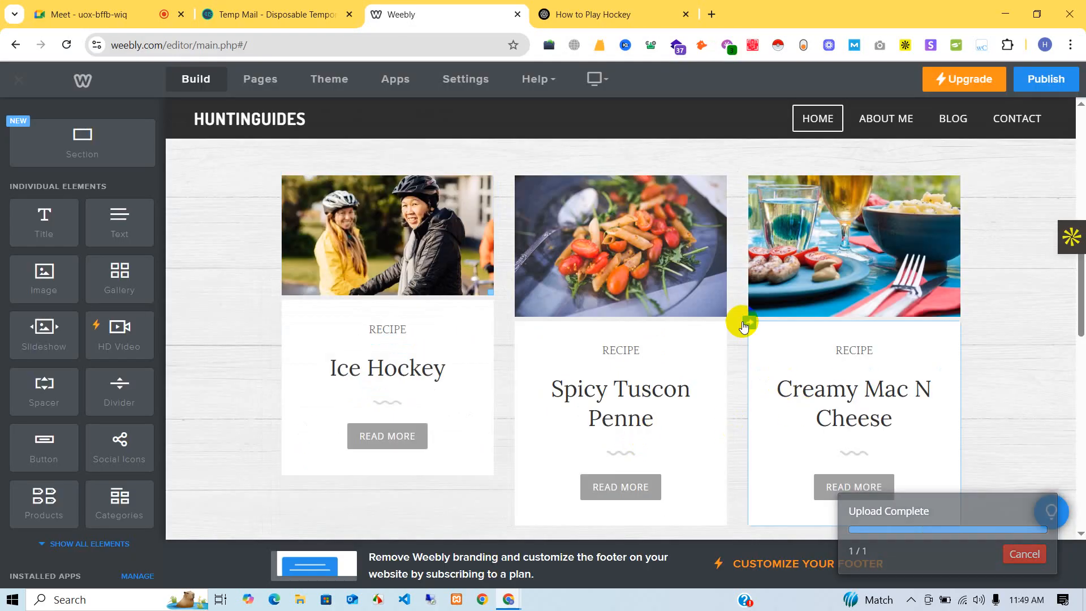
- Change the card title to Ice Hockey Tips, with 'Tips' on a new line
click(449, 368)
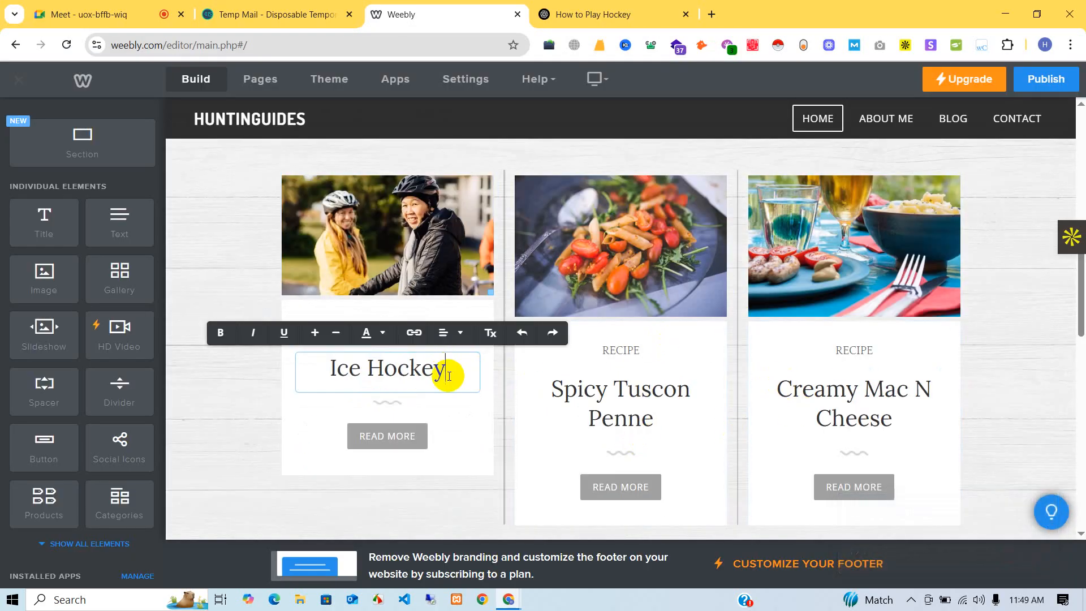
key(Return)
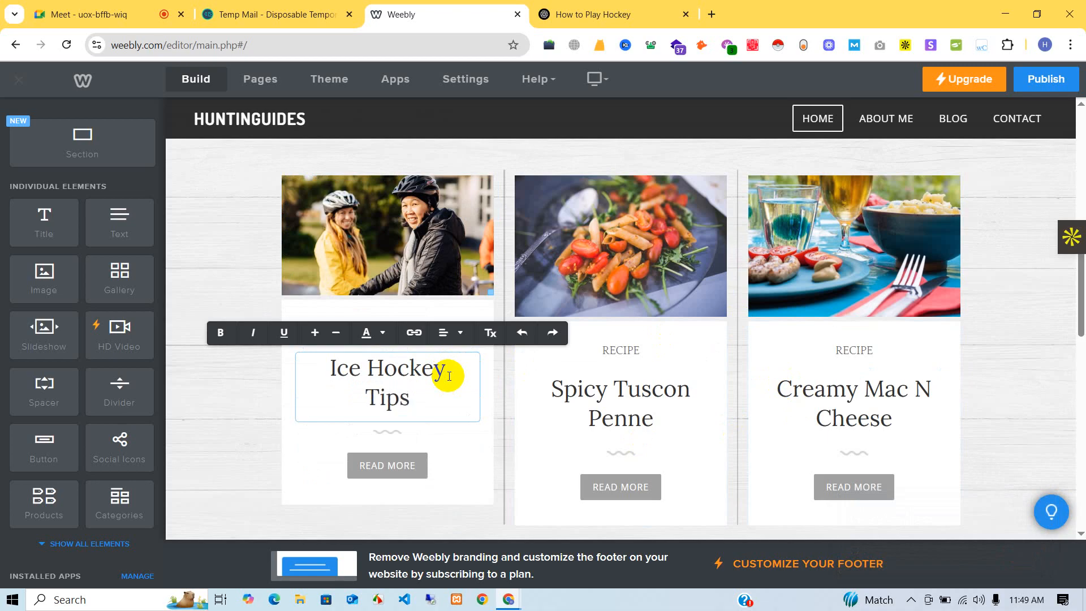
click(1038, 285)
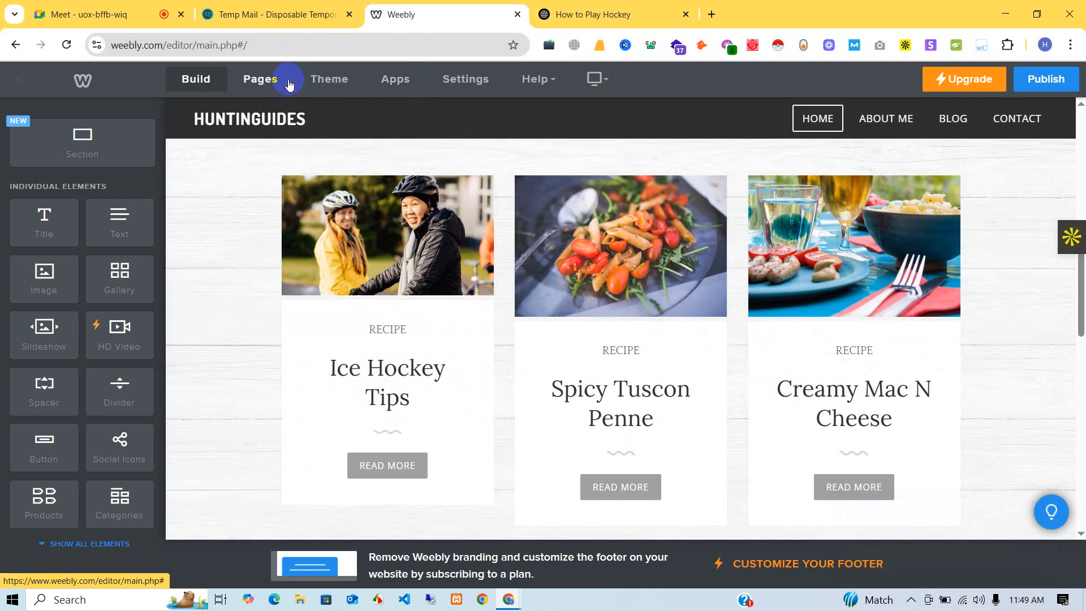
- Begin editing the next card's Spicy Tuscon Penne title
scroll(577, 235, down, 3)
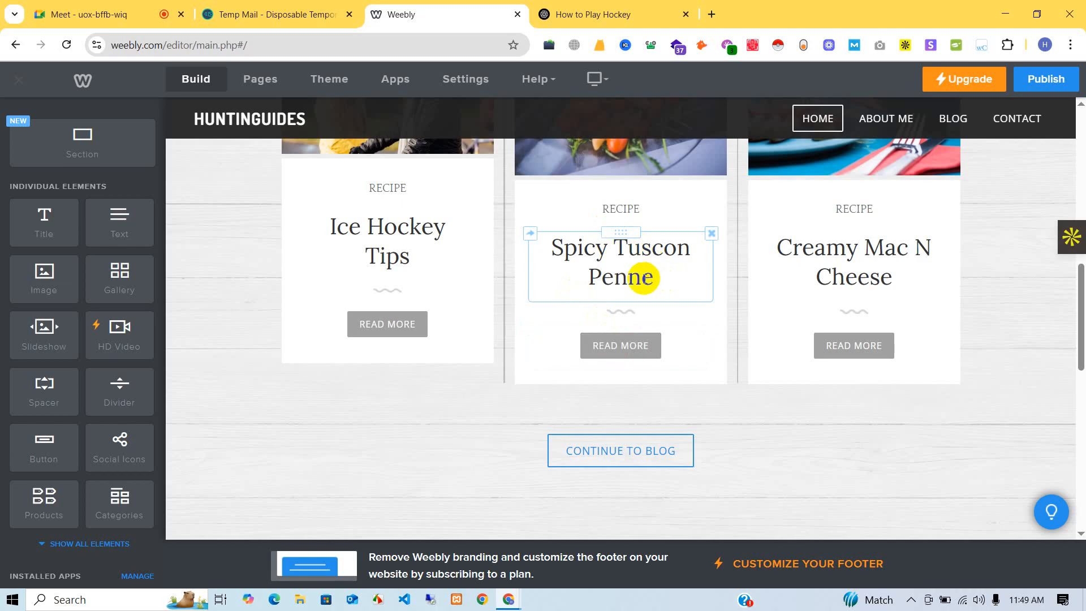
click(655, 280)
drag(656, 280, 565, 248)
scroll(585, 246, up, 2)
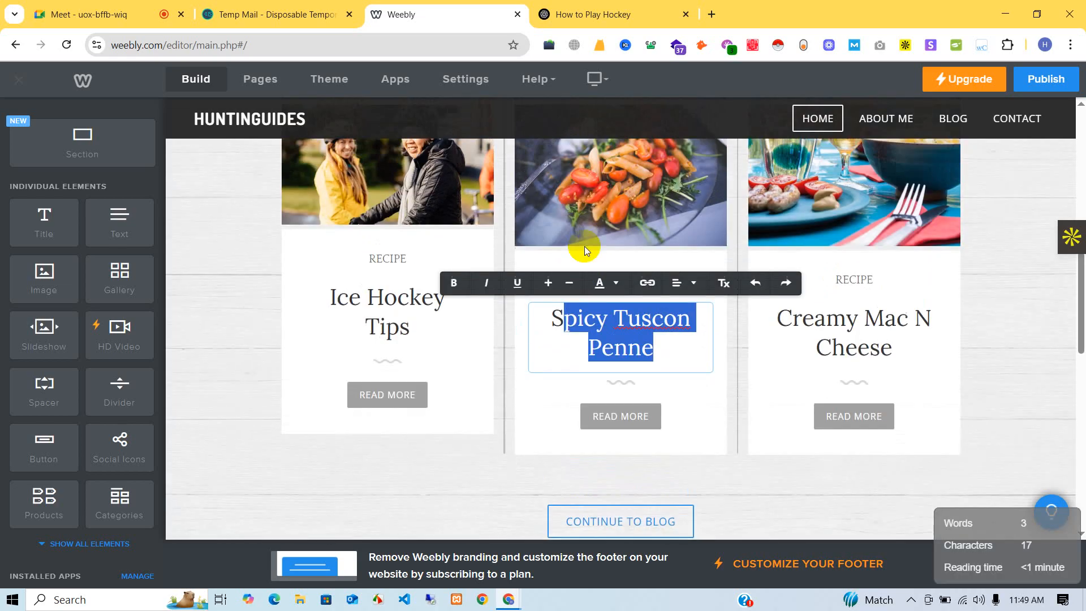
- Link the Spicy Tuscon Penne card's READ MORE button to the 'How to Play Ice Hockey: A Beginner's Guide' post
click(657, 424)
click(656, 423)
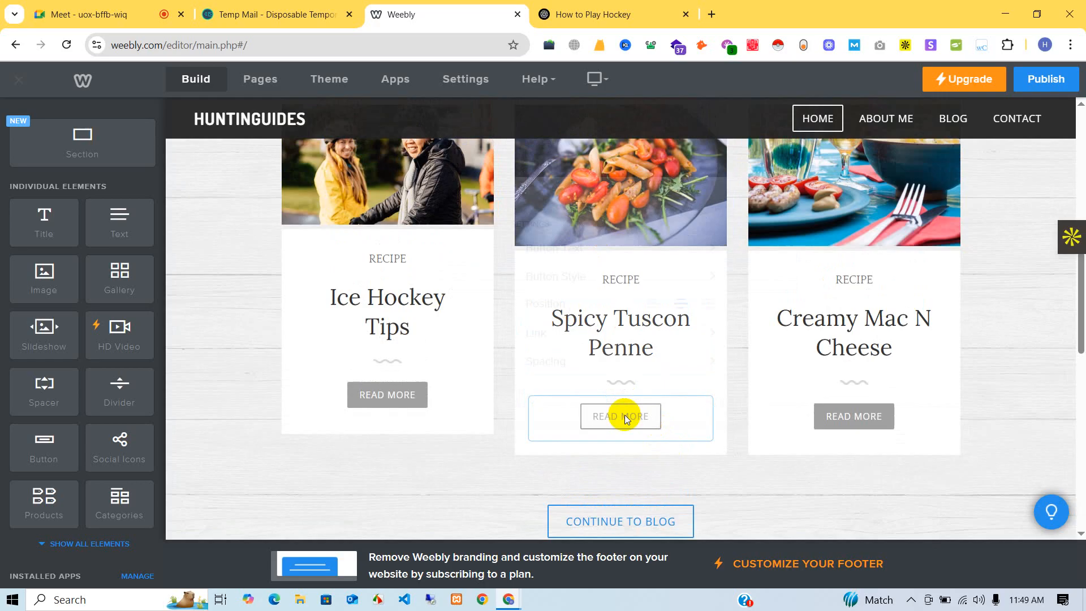
click(560, 294)
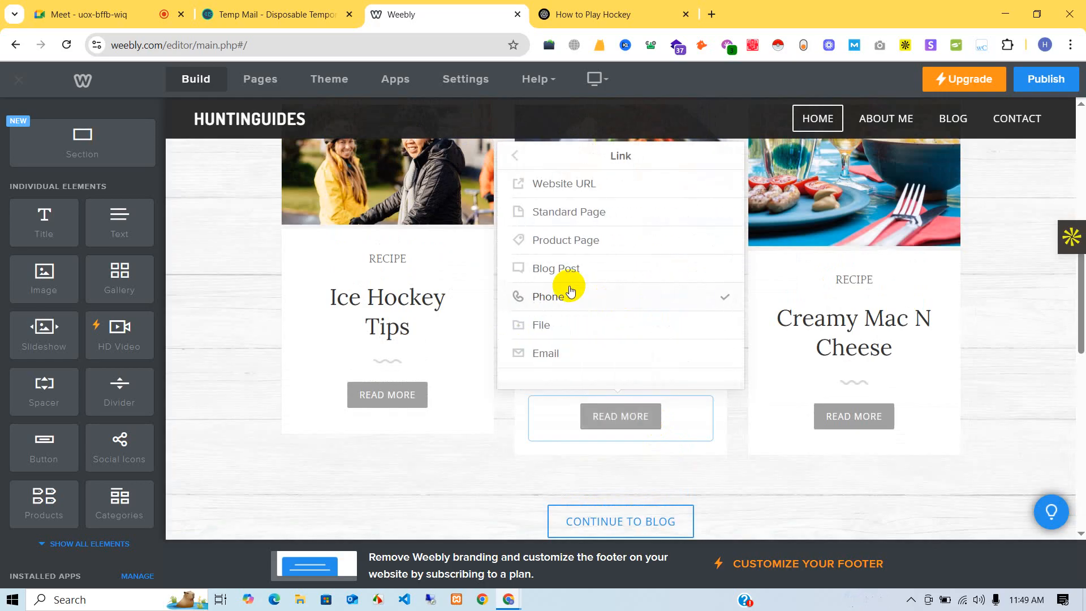
click(560, 269)
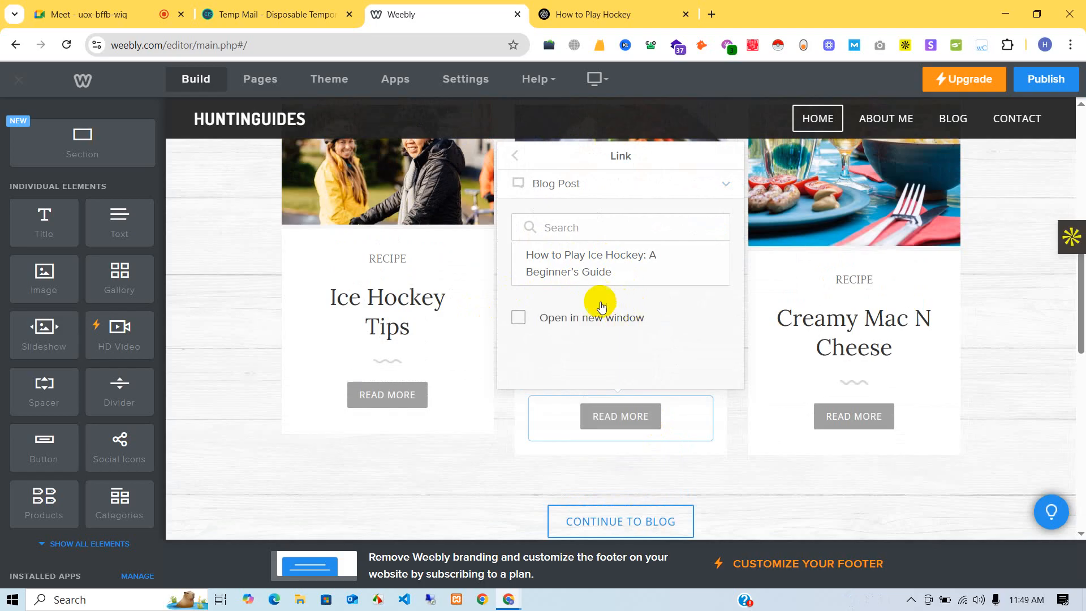
click(588, 277)
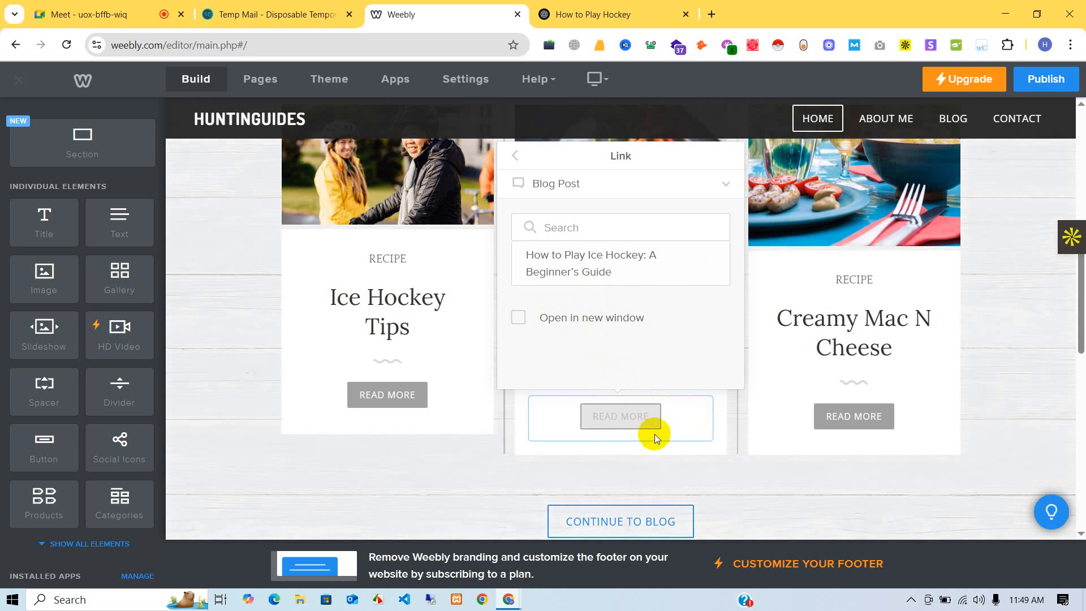
click(706, 462)
scroll(429, 290, up, 3)
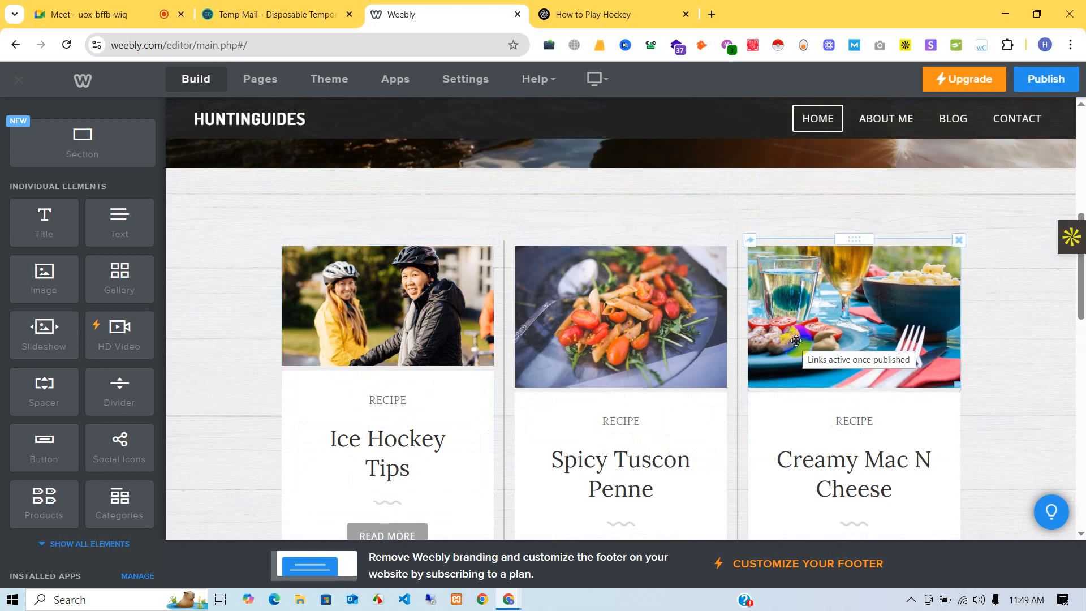
- Delete an unwanted section from the home page
scroll(795, 340, down, 10)
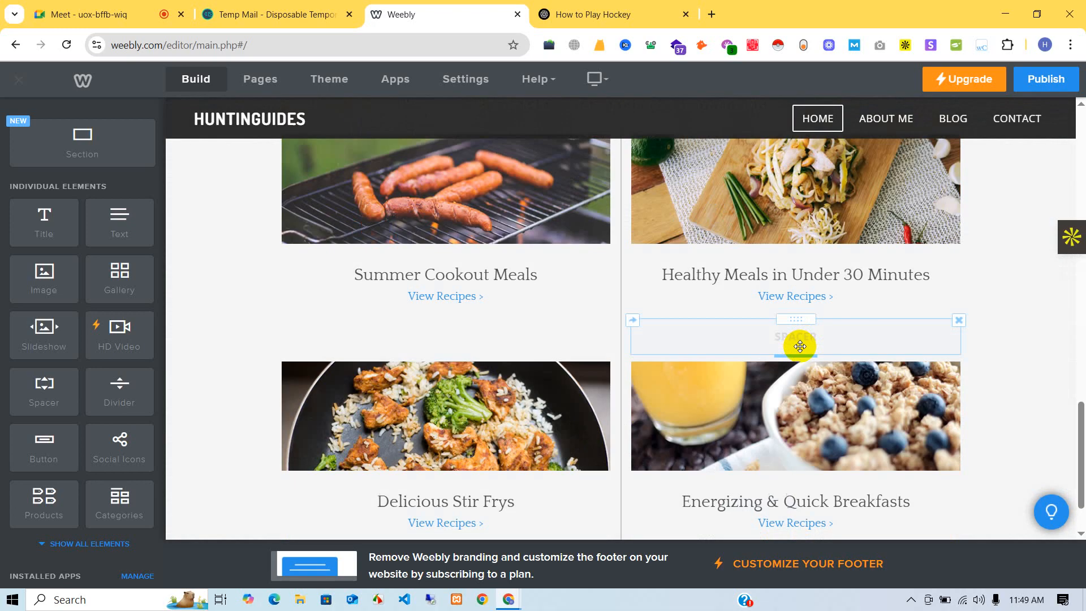
scroll(798, 341, up, 10)
scroll(803, 341, down, 10)
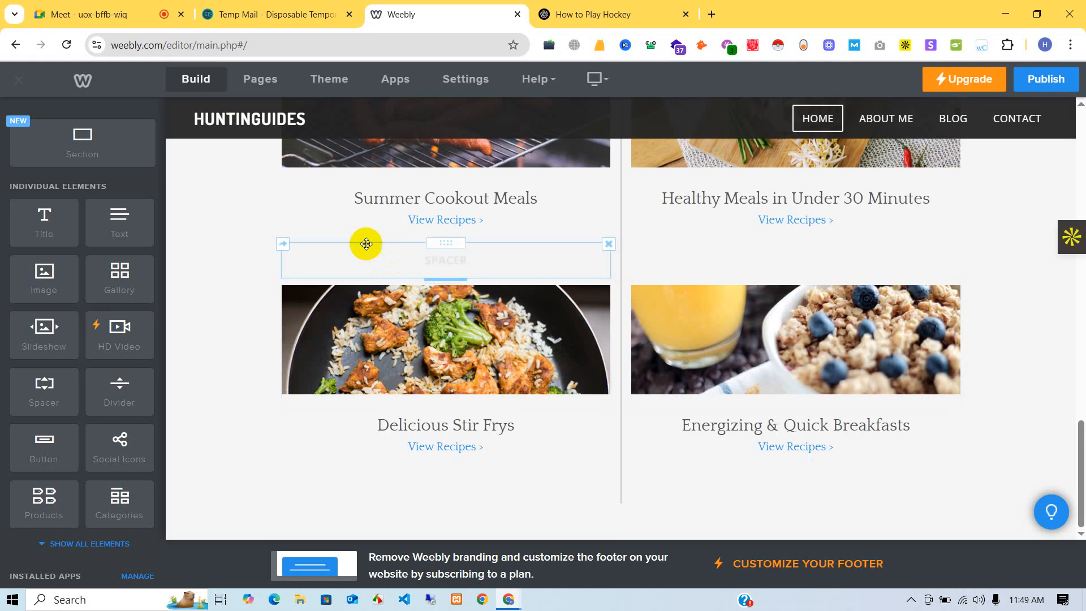
scroll(514, 206, up, 3)
scroll(628, 306, up, 2)
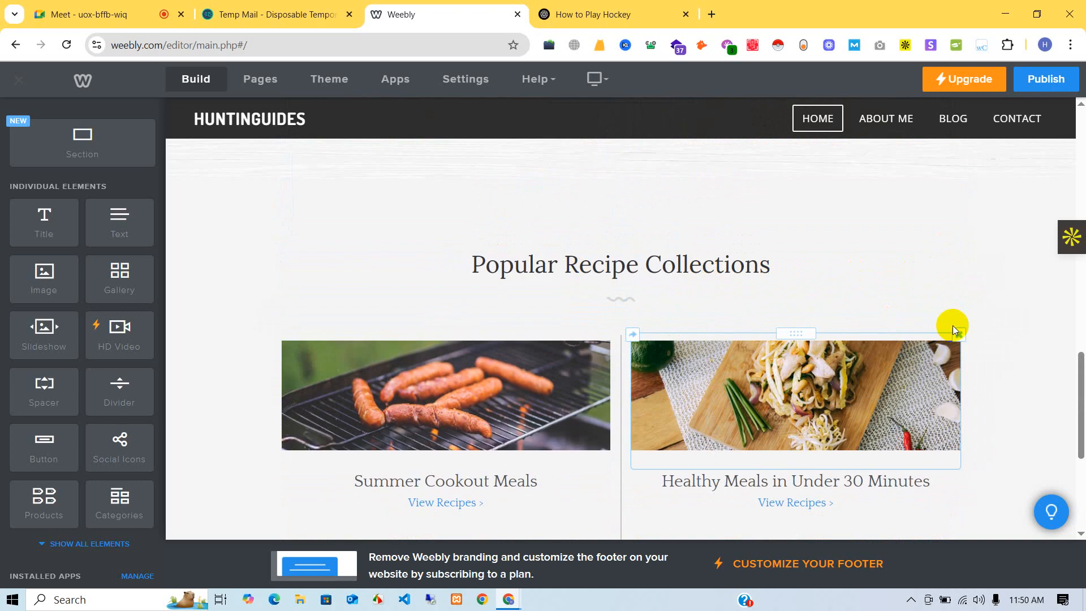
scroll(910, 255, up, 3)
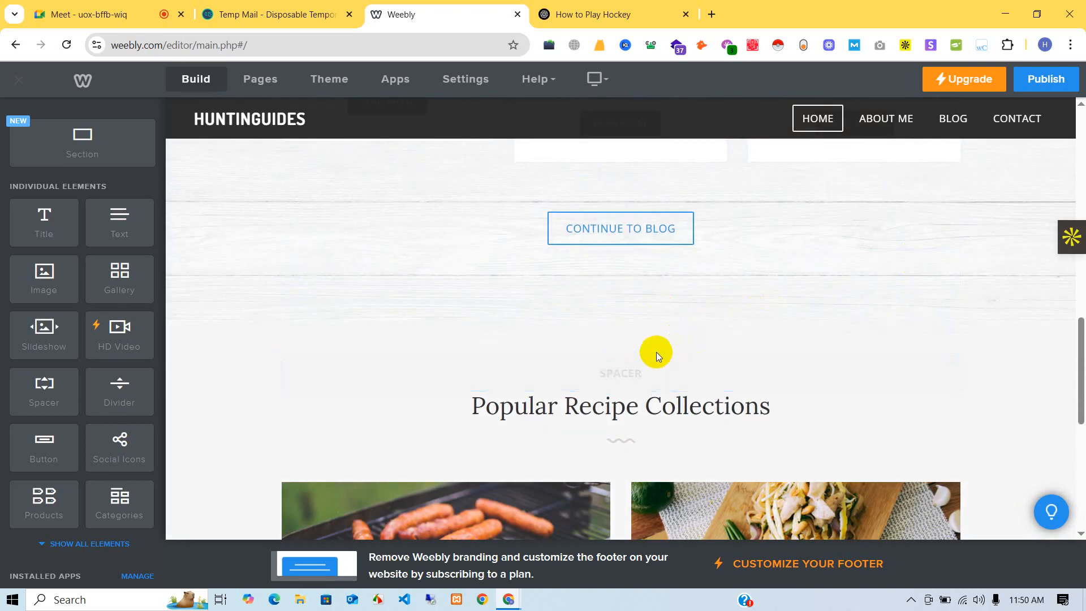
scroll(635, 334, up, 1)
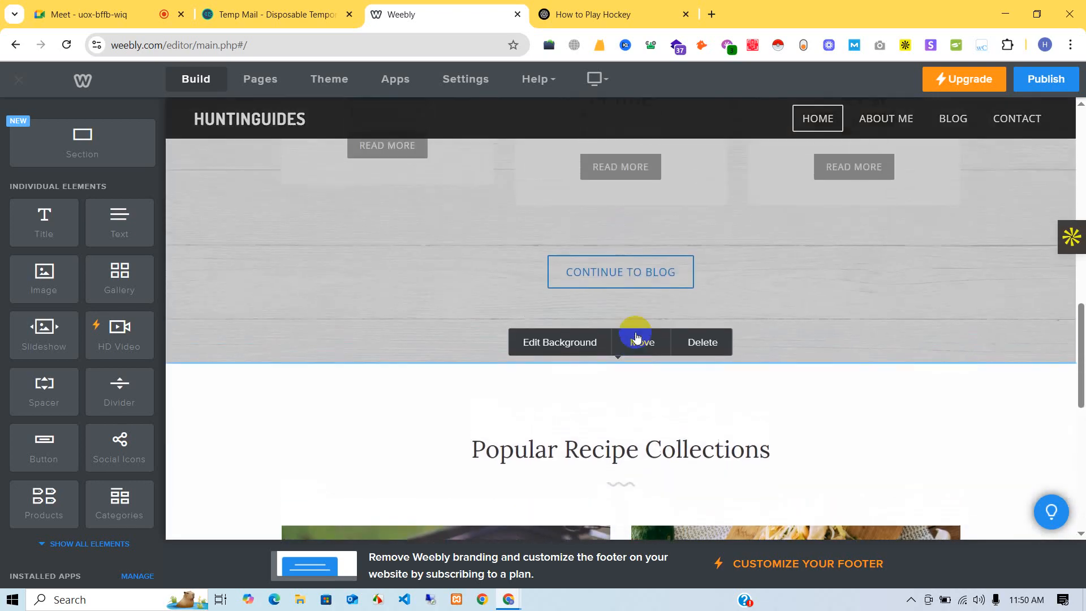
scroll(766, 405, down, 6)
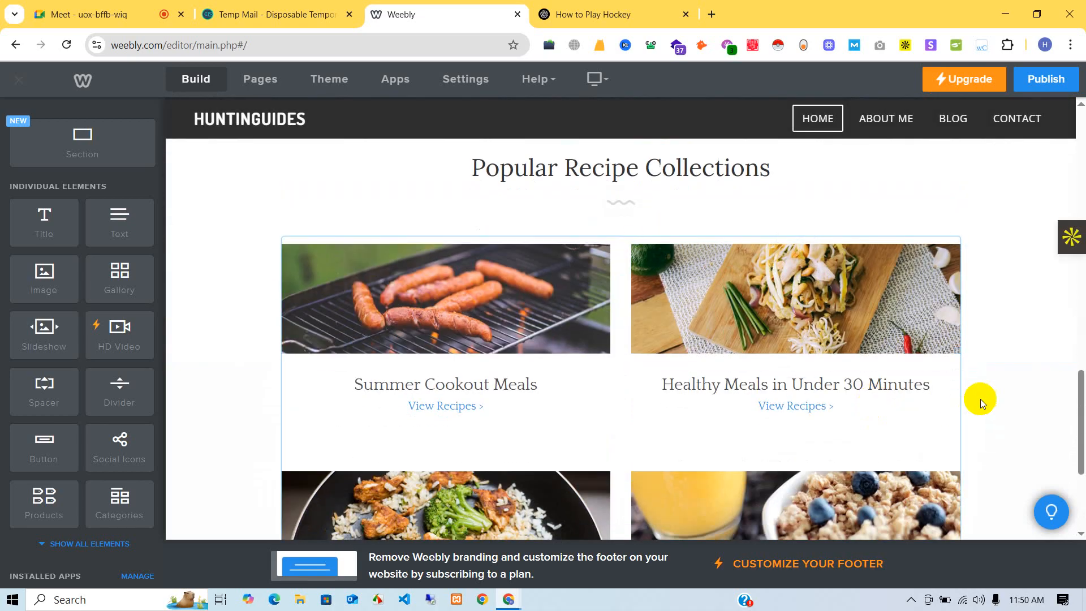
scroll(979, 399, down, 4)
scroll(965, 392, up, 6)
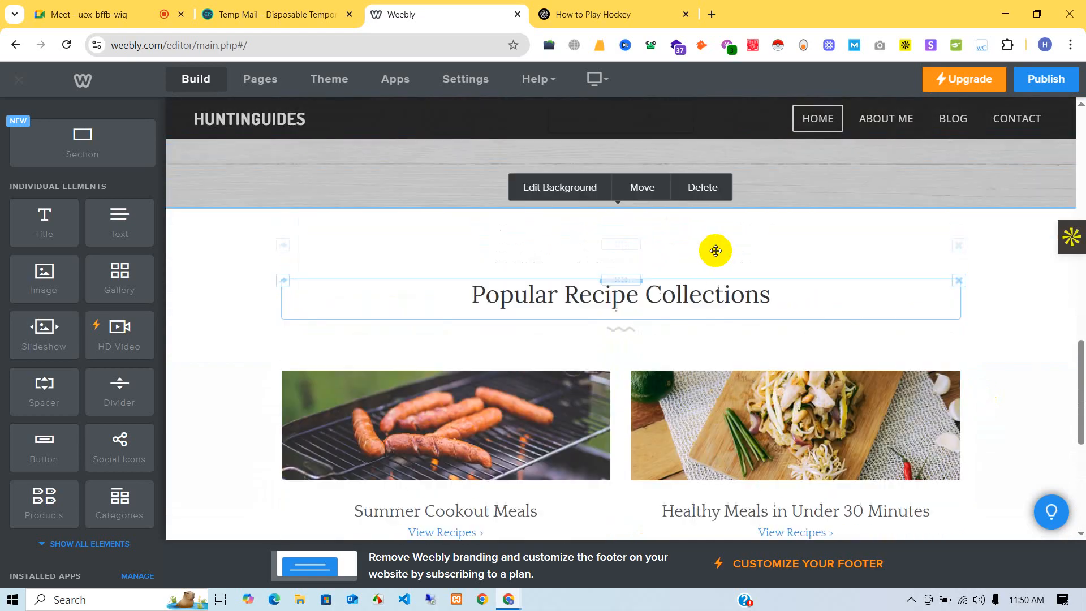
click(704, 189)
click(655, 338)
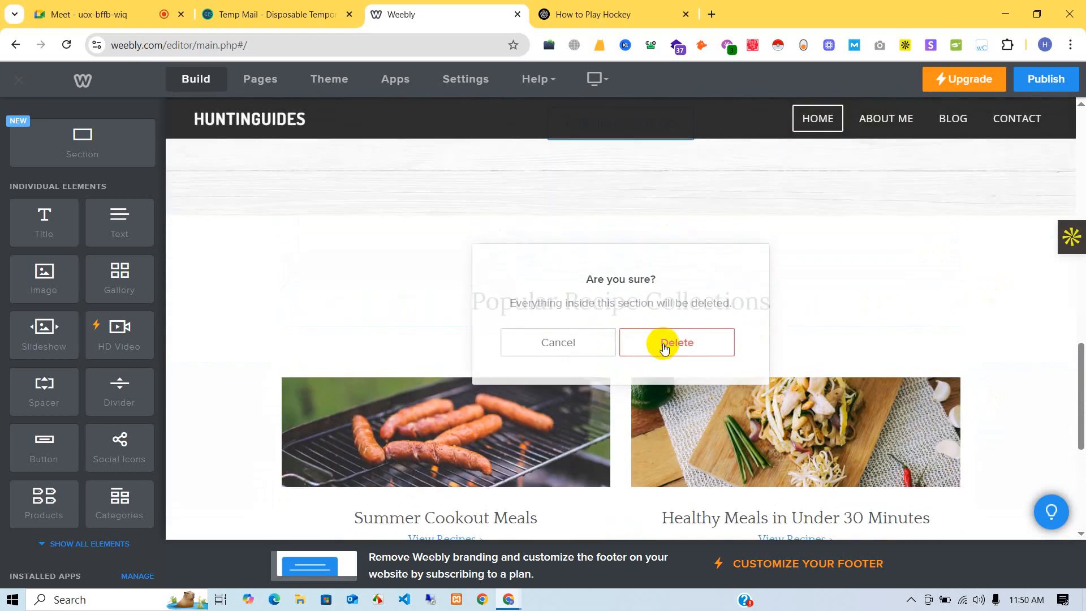
- Publish the HUNTINGUIDES site to huntinguides.weebly.com
scroll(685, 347, up, 6)
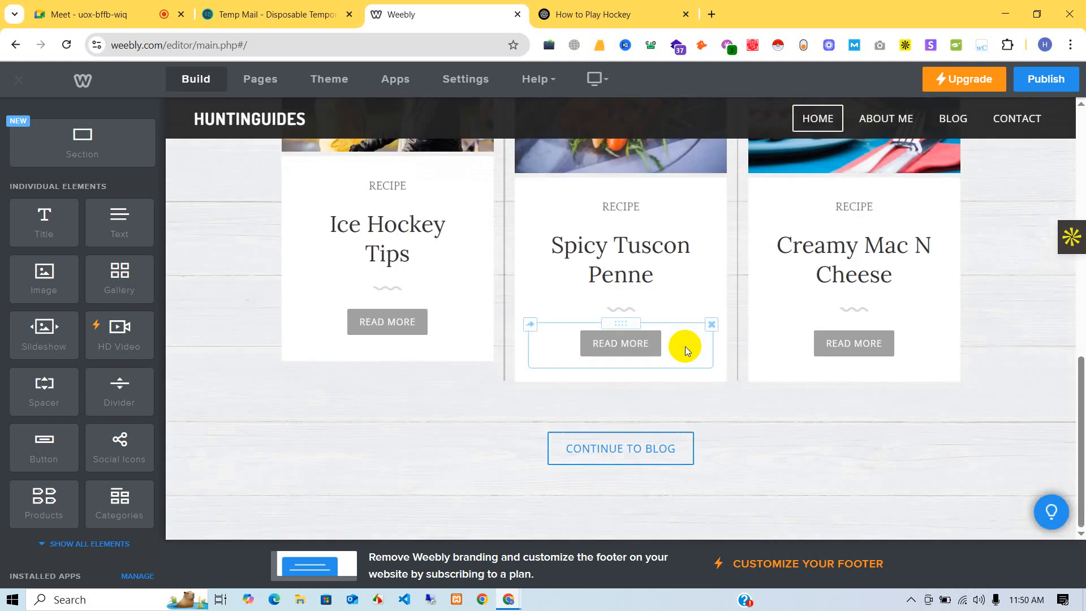
scroll(677, 308, up, 6)
scroll(677, 308, up, 3)
scroll(675, 303, down, 9)
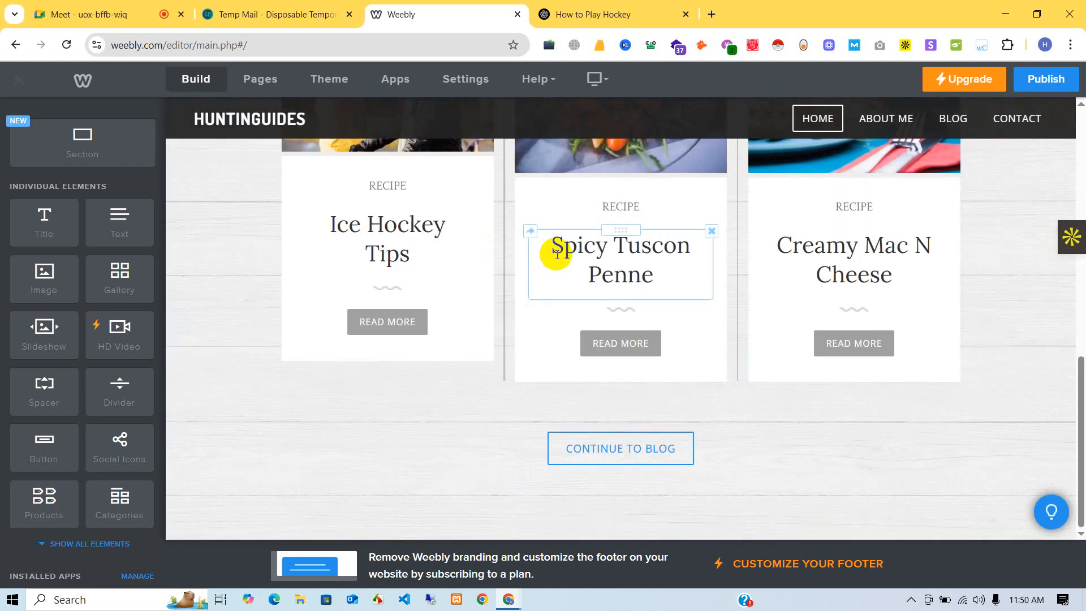
scroll(557, 254, up, 8)
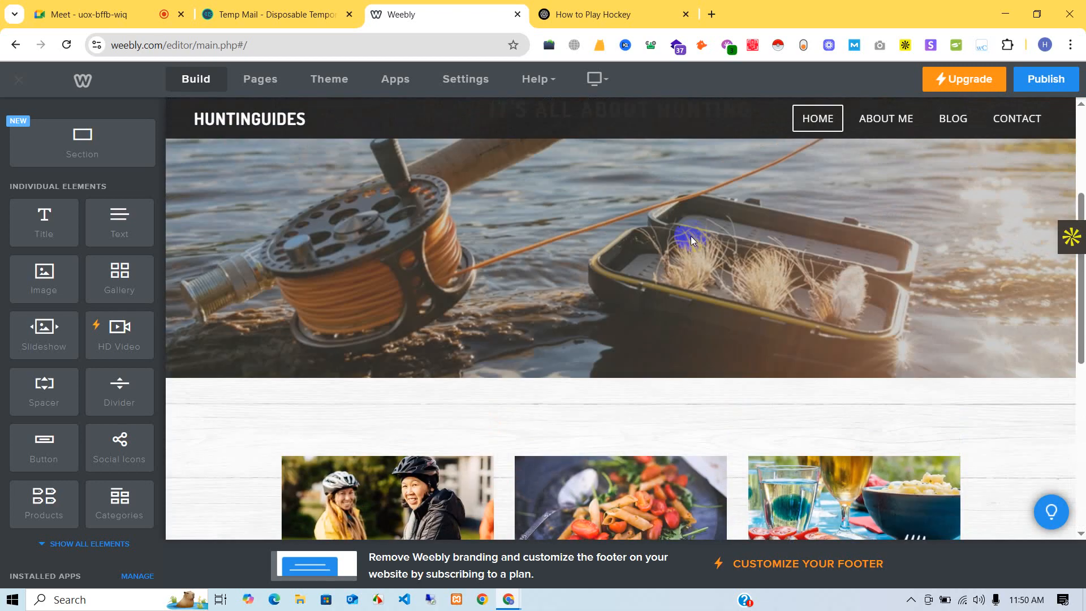
scroll(690, 236, up, 4)
click(1046, 79)
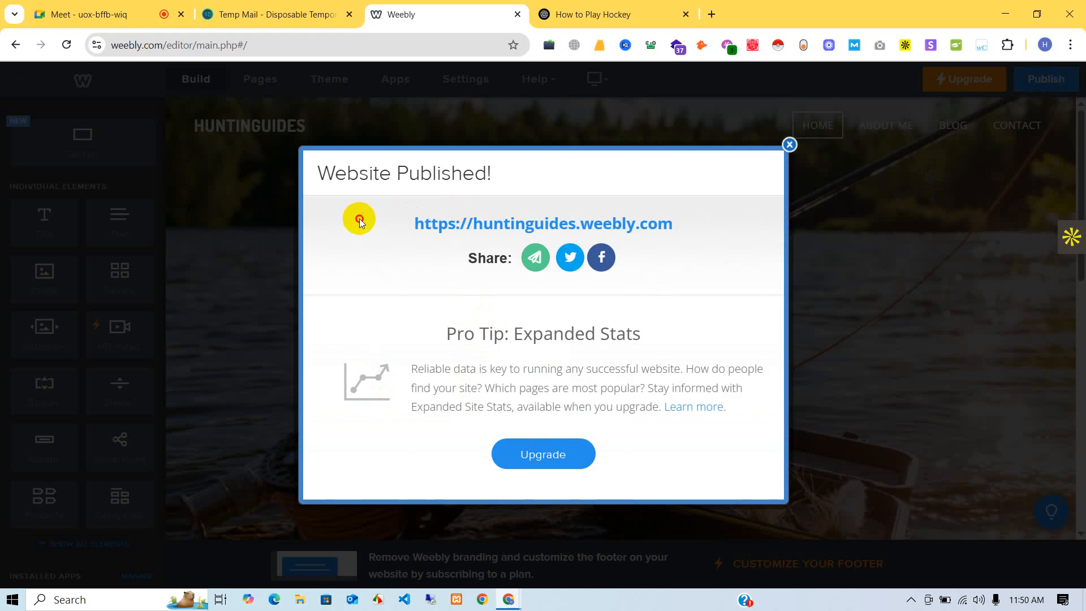
- Copy the huntinguides.weebly.com address and load it in a new Incognito window
drag(359, 221, 679, 215)
right_click(680, 216)
click(711, 235)
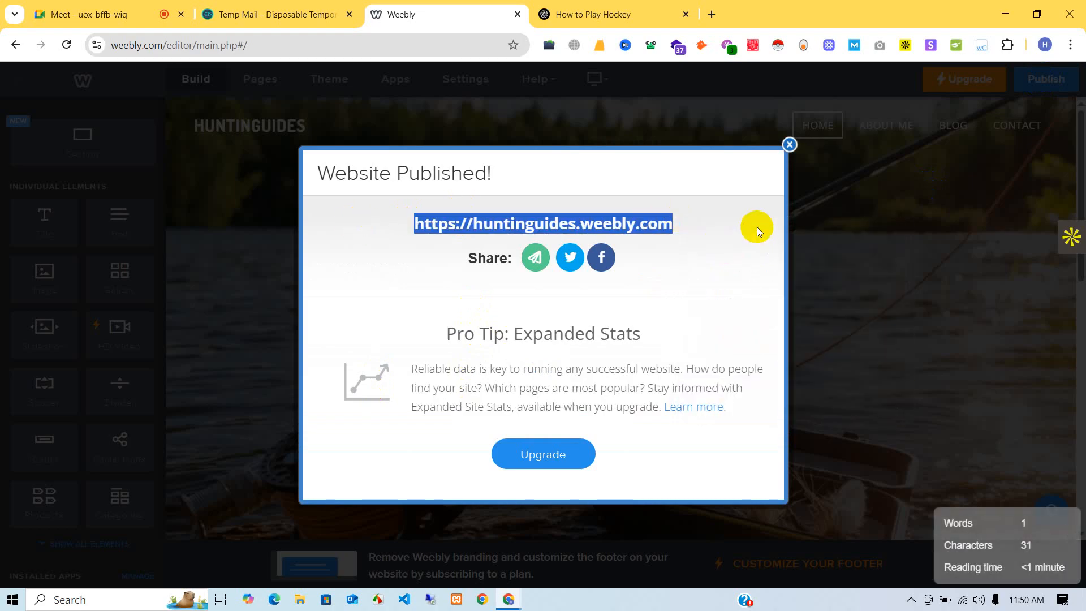
click(1071, 44)
click(920, 125)
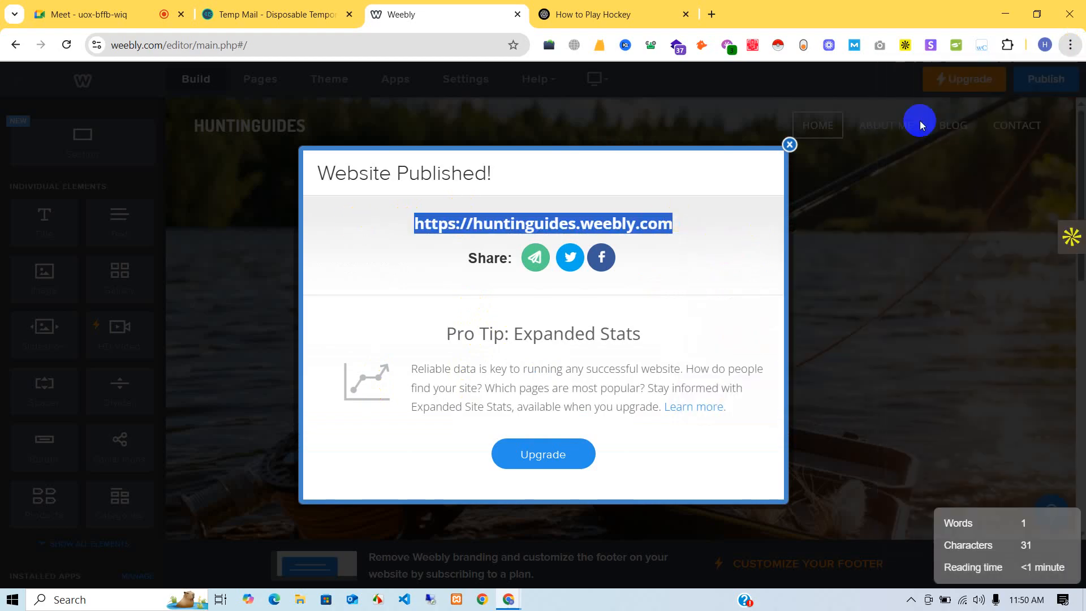
right_click(492, 41)
click(555, 177)
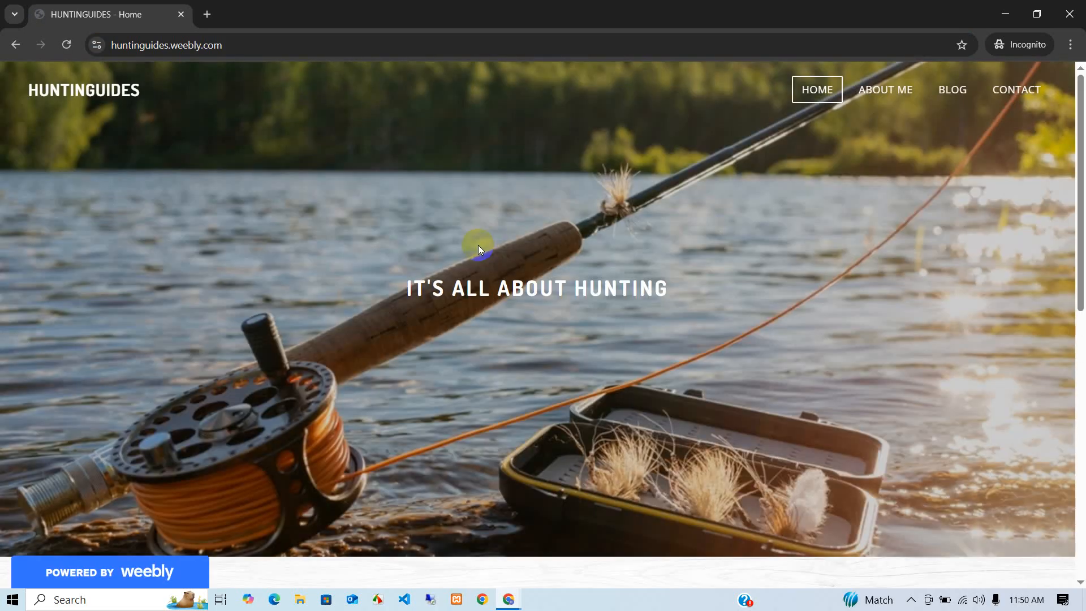
- Open the ice hockey post from the live home page's first card and review it
scroll(800, 236, down, 10)
click(304, 328)
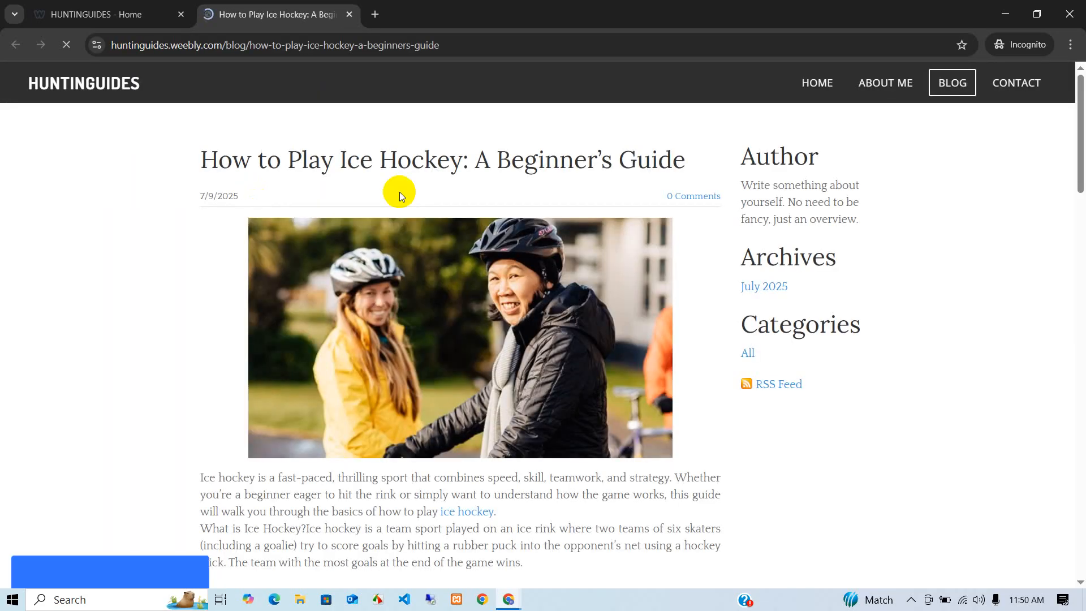
scroll(491, 223, down, 15)
scroll(509, 238, up, 3)
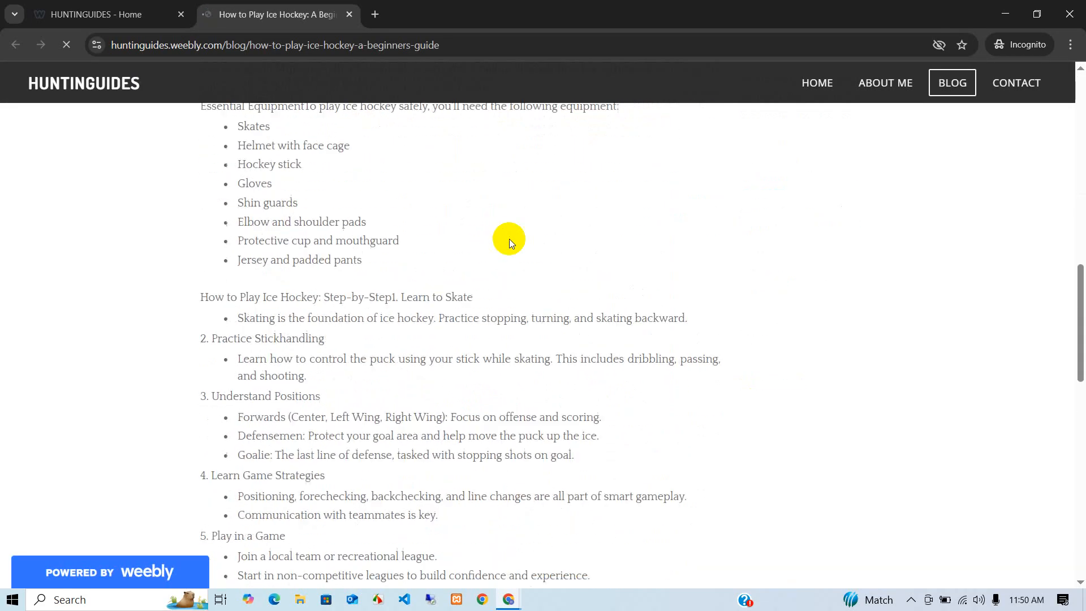
scroll(509, 239, up, 12)
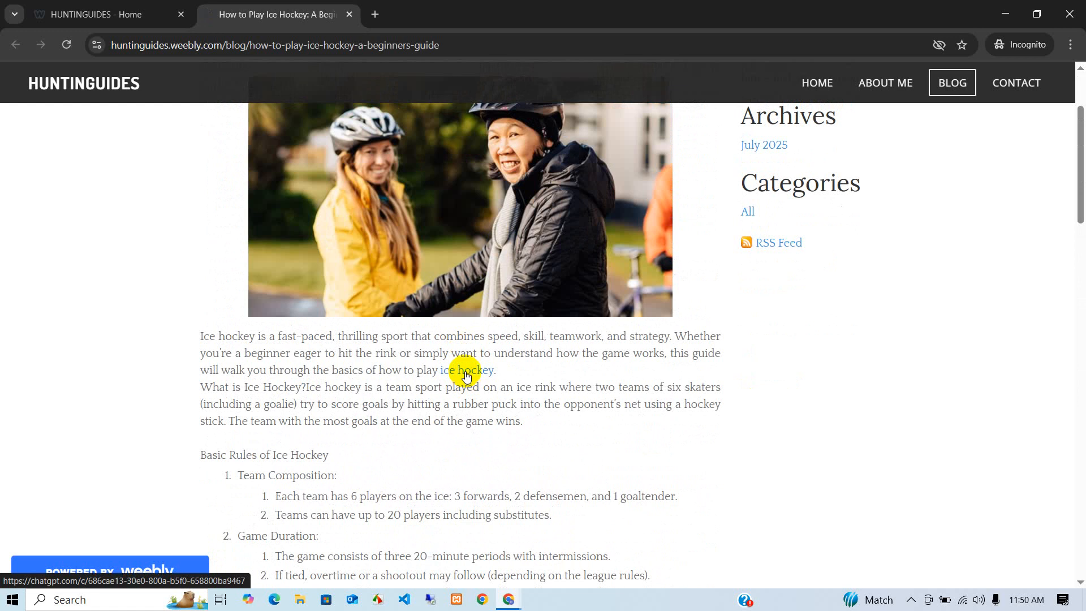
- Test the intro's ice hockey link, check the live blog page, then close the Incognito window
click(465, 370)
click(950, 86)
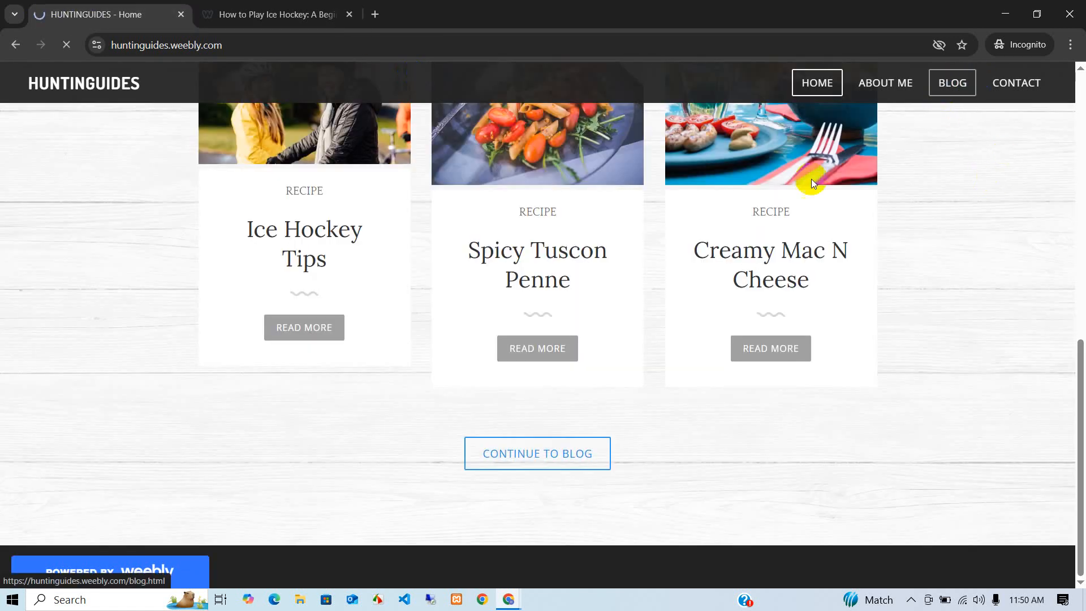
scroll(562, 274, down, 20)
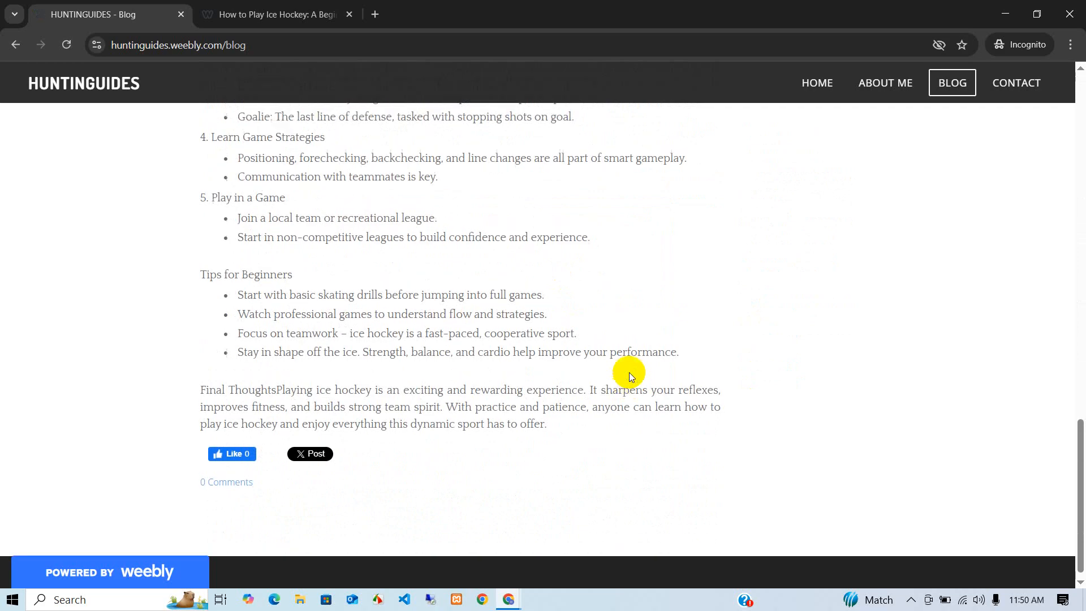
scroll(629, 373, up, 20)
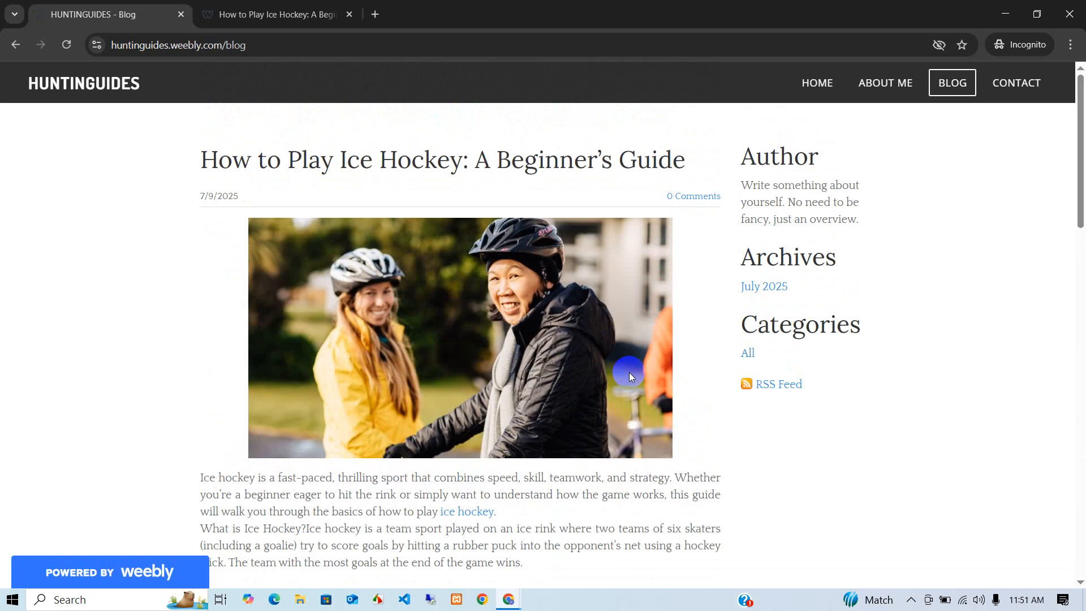
click(1005, 14)
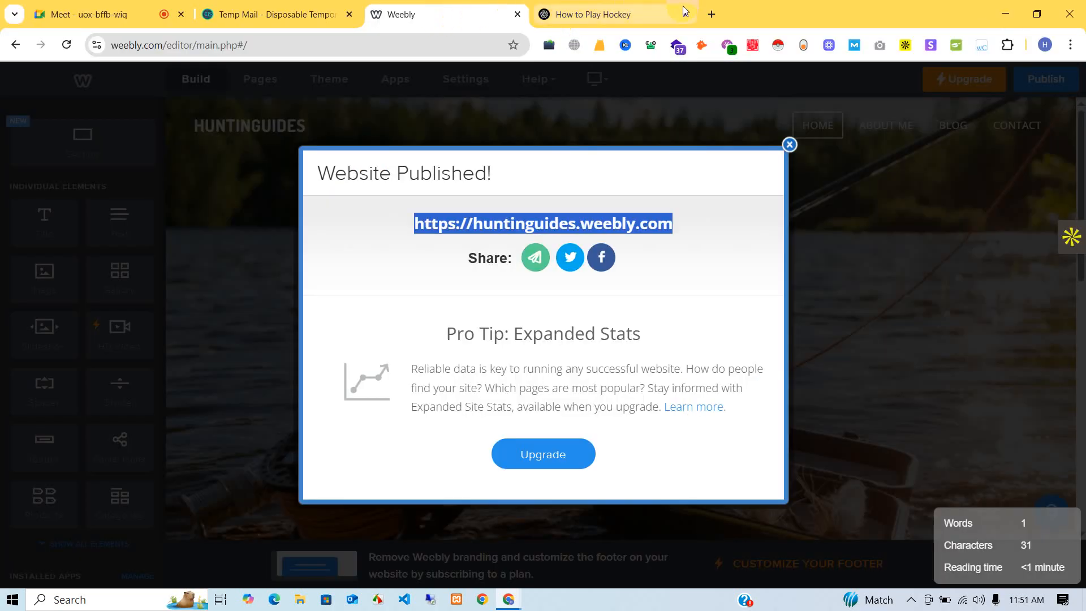
- Search Google for 'web 2.0 site list' in a new tab
click(143, 13)
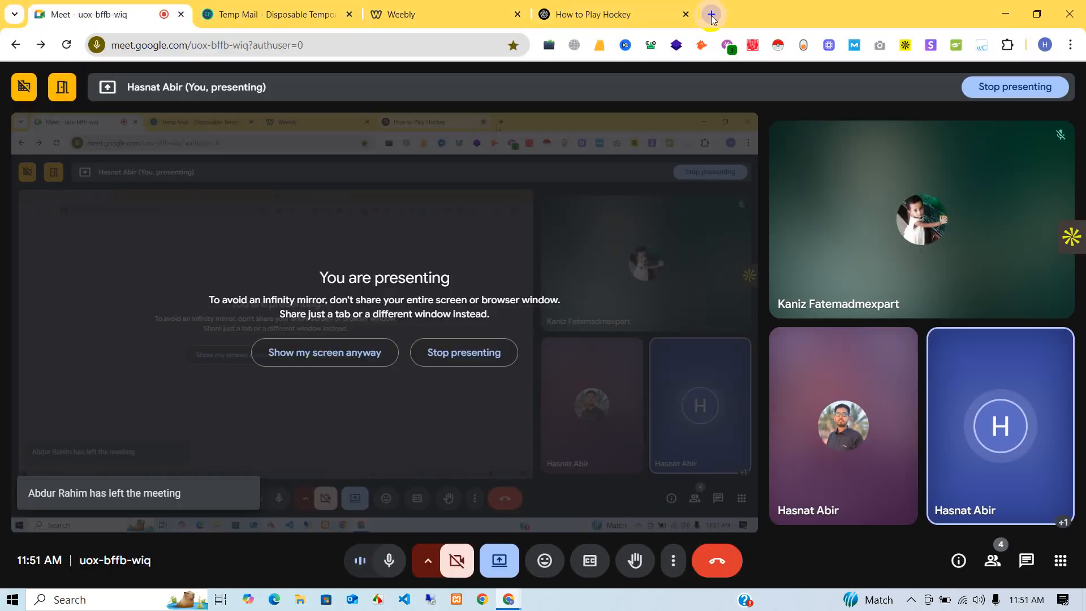
click(711, 15)
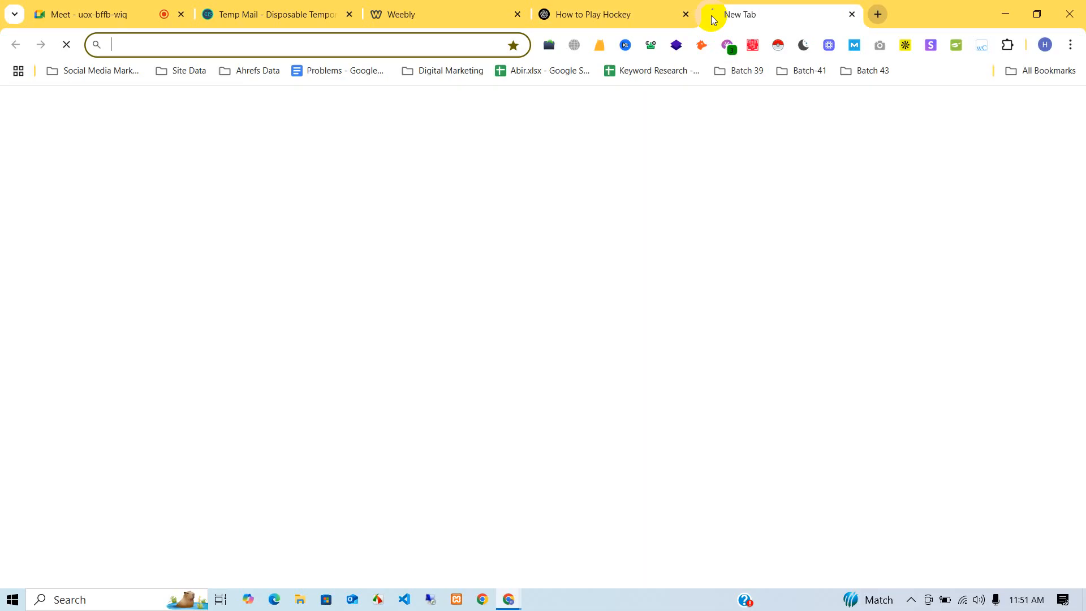
text(web )
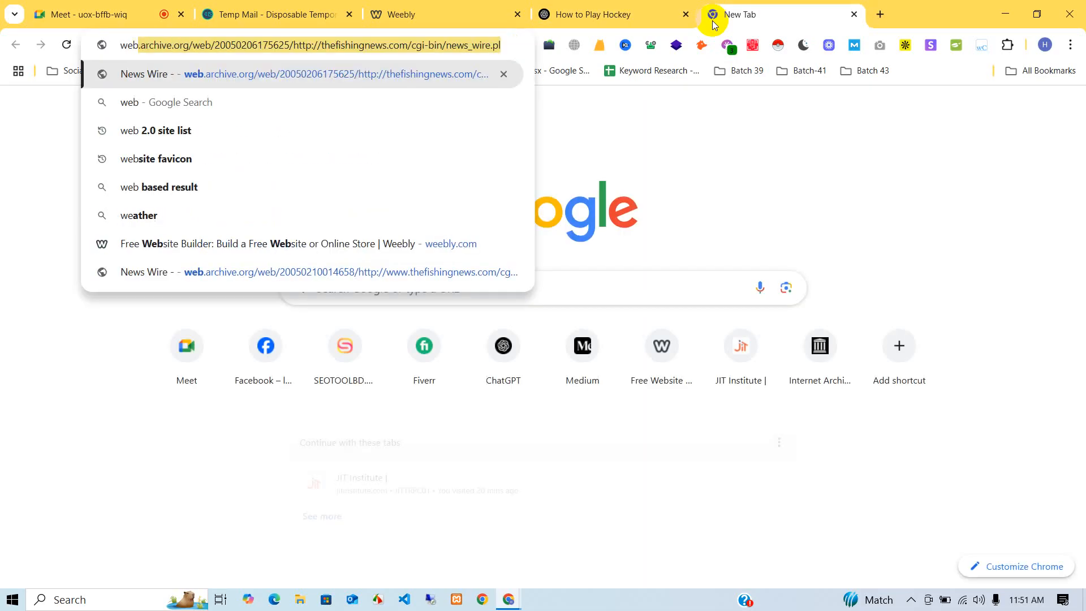
text(2.)
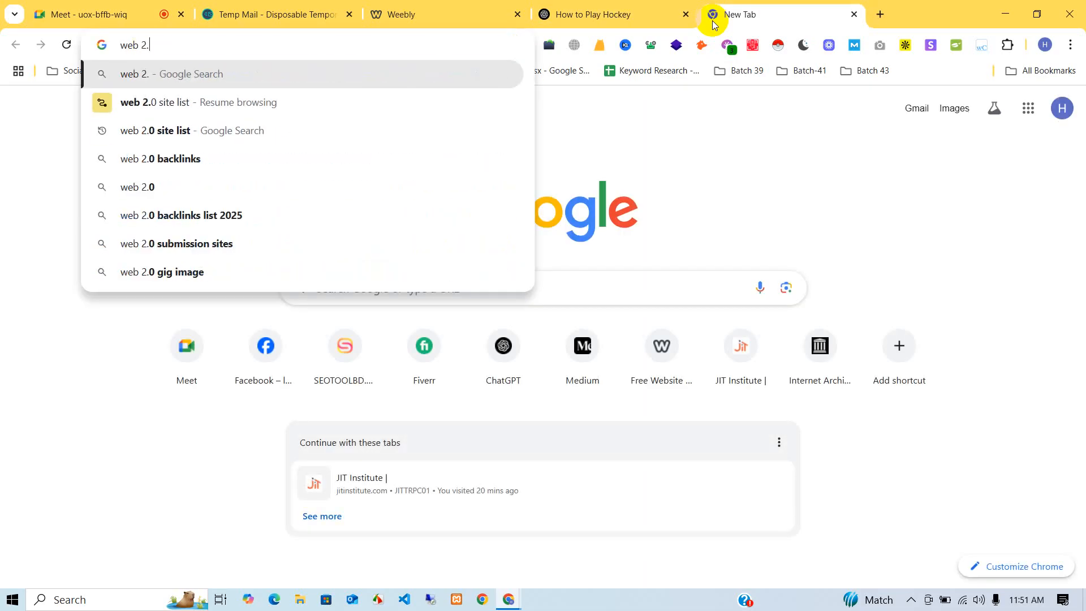
text(0 si)
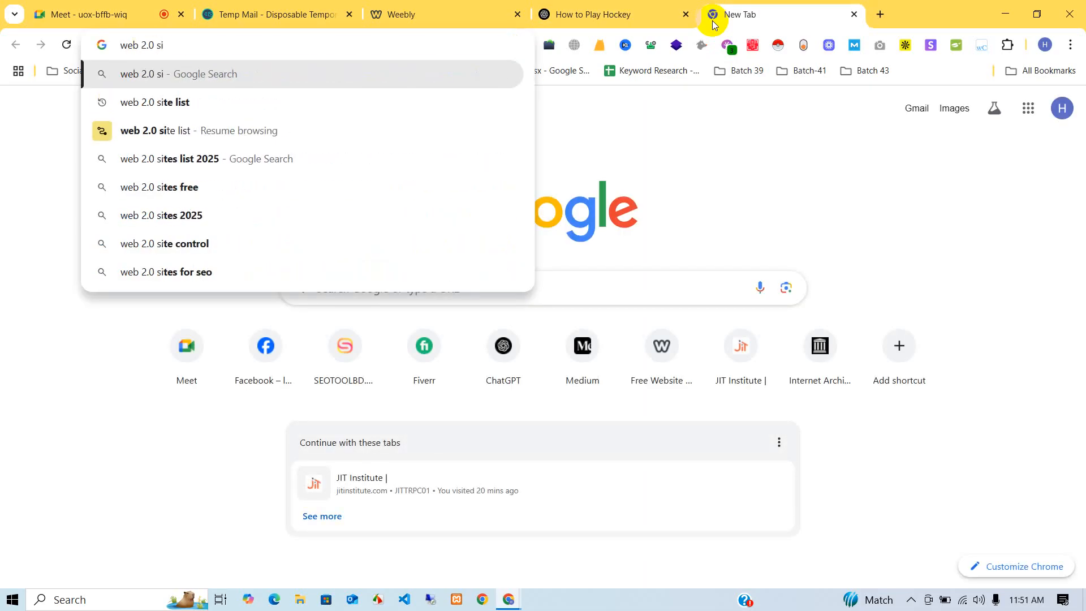
key(Down)
key(Return)
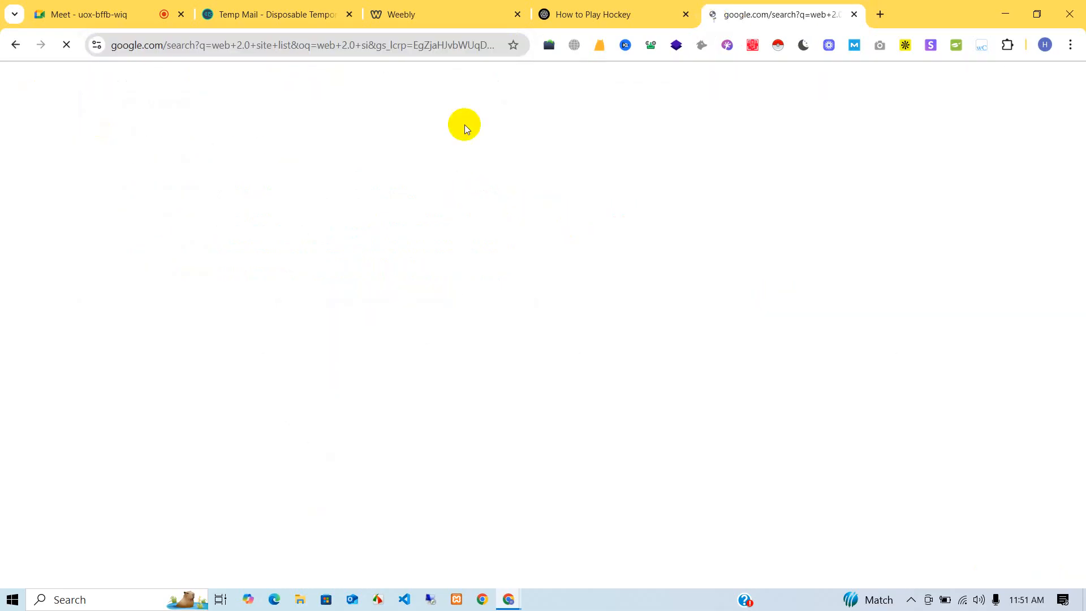
- Open the SEO AIM POINT and Traffic Tail results in background tabs
scroll(315, 240, down, 4)
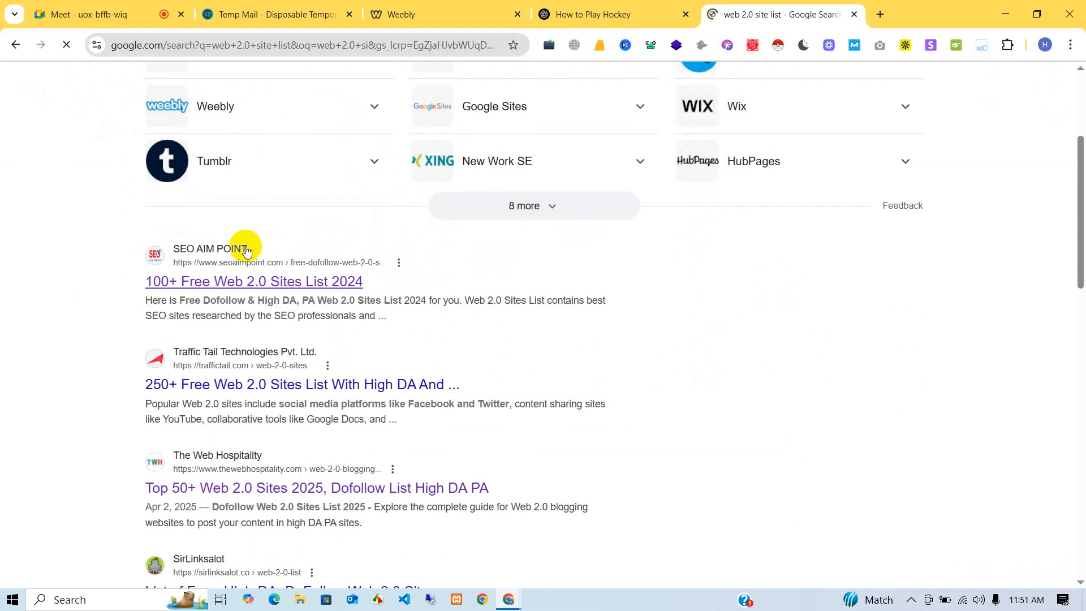
middle_click(232, 283)
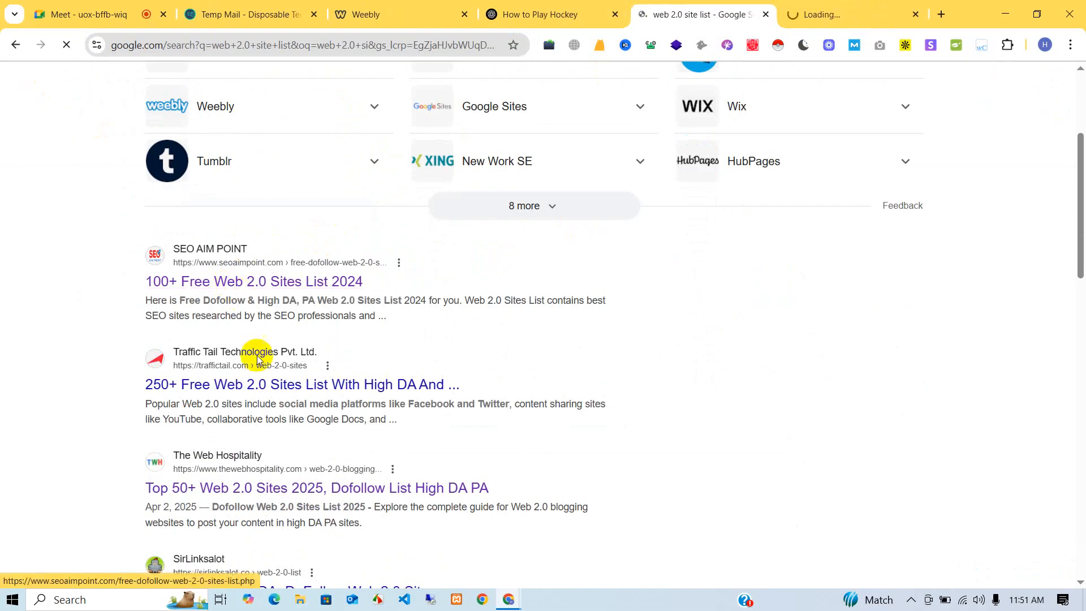
middle_click(254, 384)
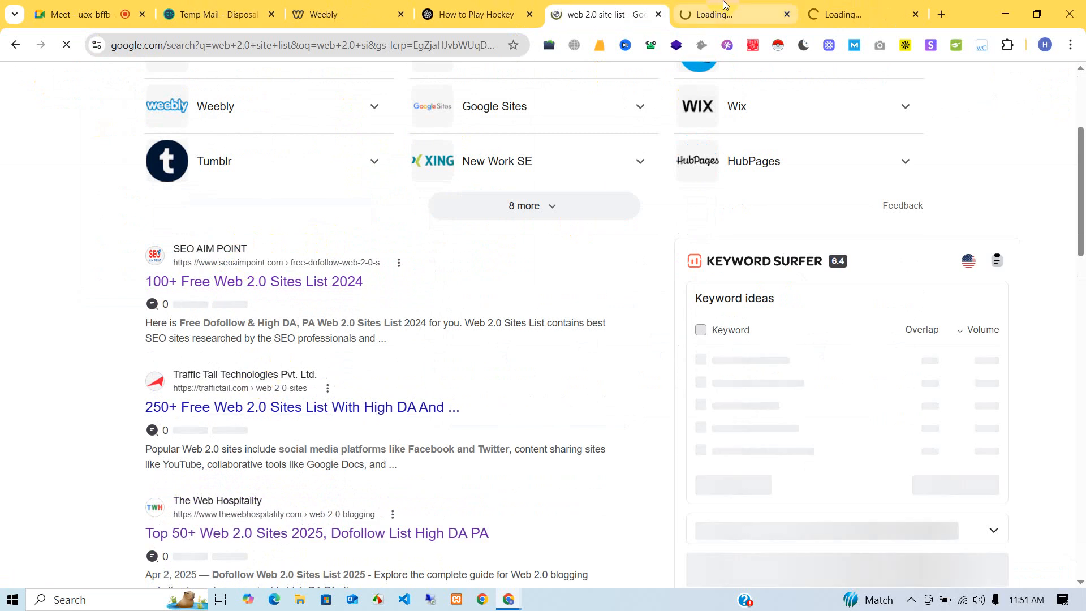
- Switch to the SEO AIM POINT '100+ Free Web 2.0 Sites List 2024' tab
click(738, 13)
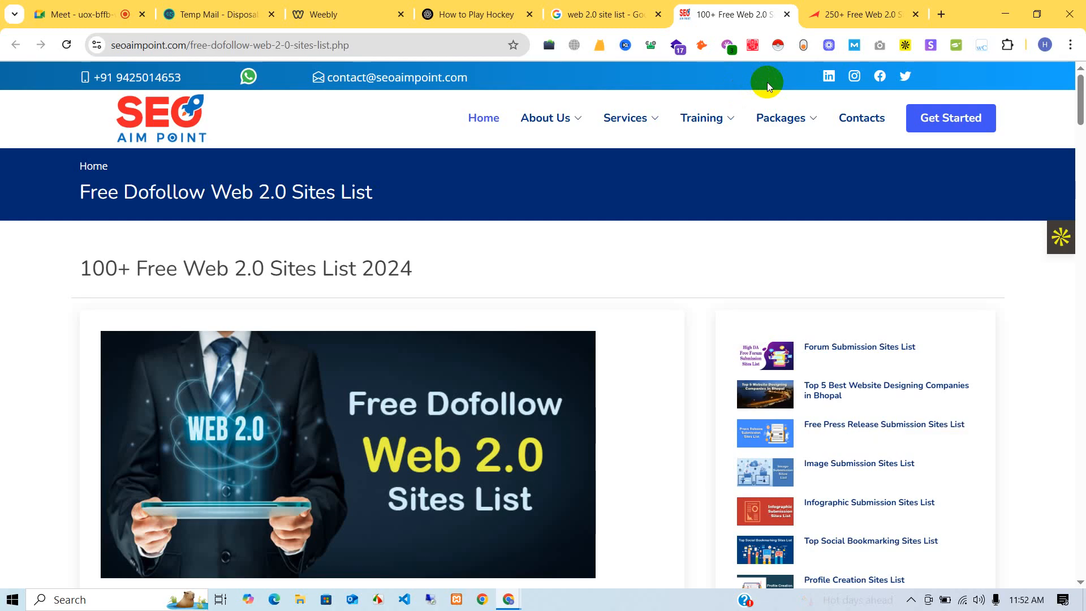
- Scroll down to the ranked web 2.0 sites table, led by blog.yookalo.com scoring 95
scroll(767, 82, down, 15)
scroll(768, 86, down, 7)
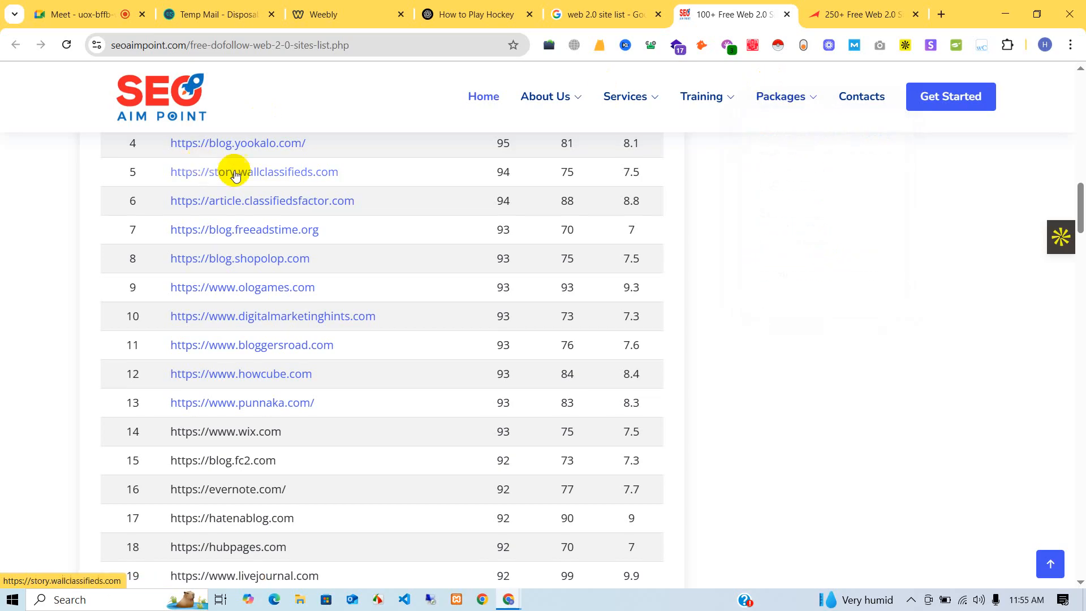
- Scroll through all 105 listed sites, then back up to the 'What are Web 2.0 Sites?' section
scroll(255, 200, up, 5)
scroll(225, 140, down, 9)
scroll(242, 262, down, 16)
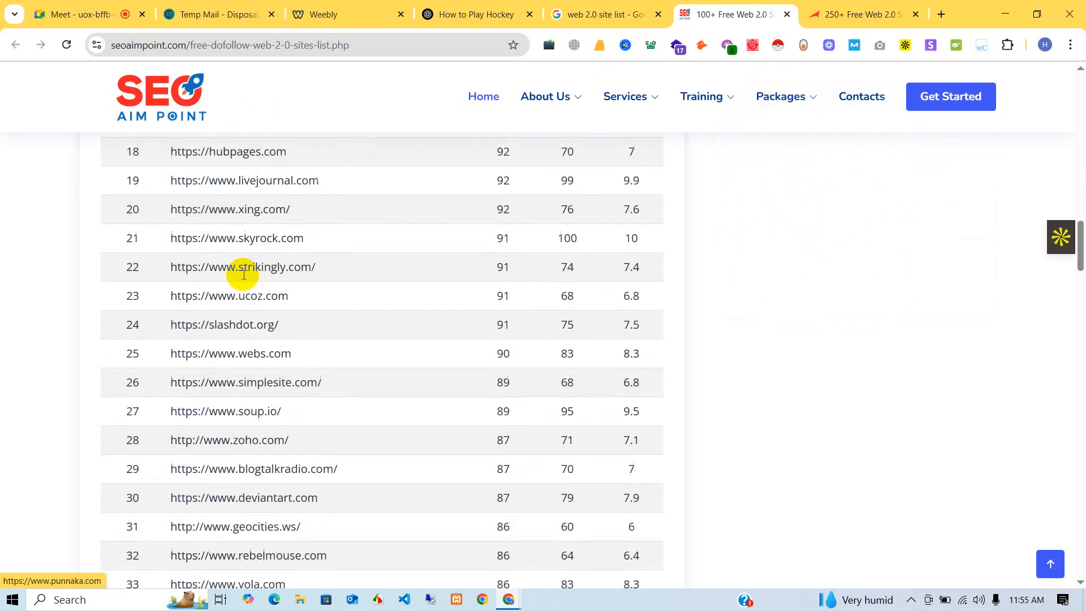
scroll(241, 228, down, 20)
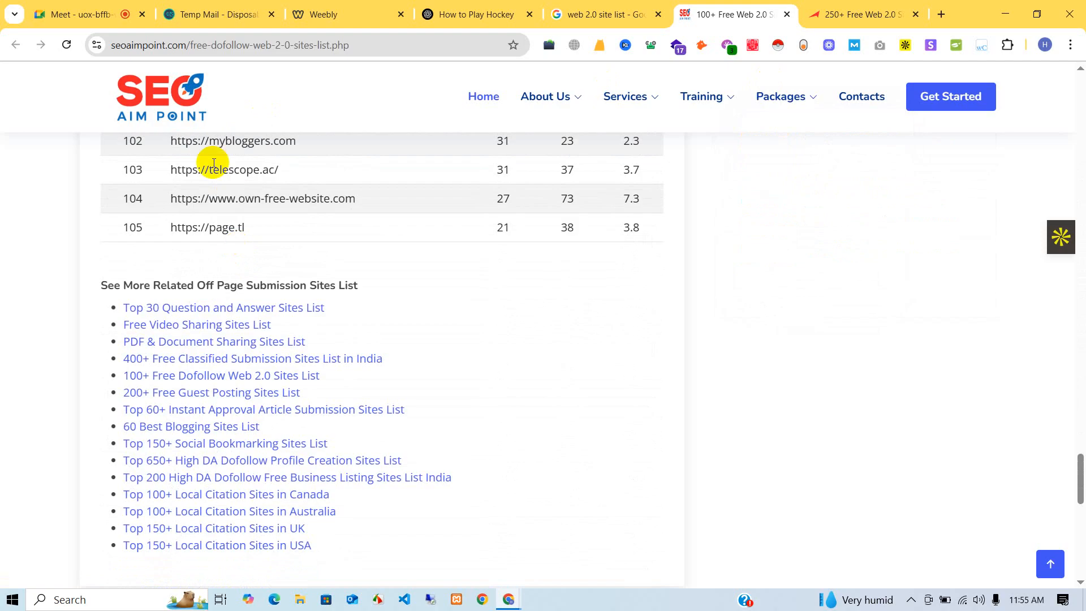
scroll(214, 163, up, 20)
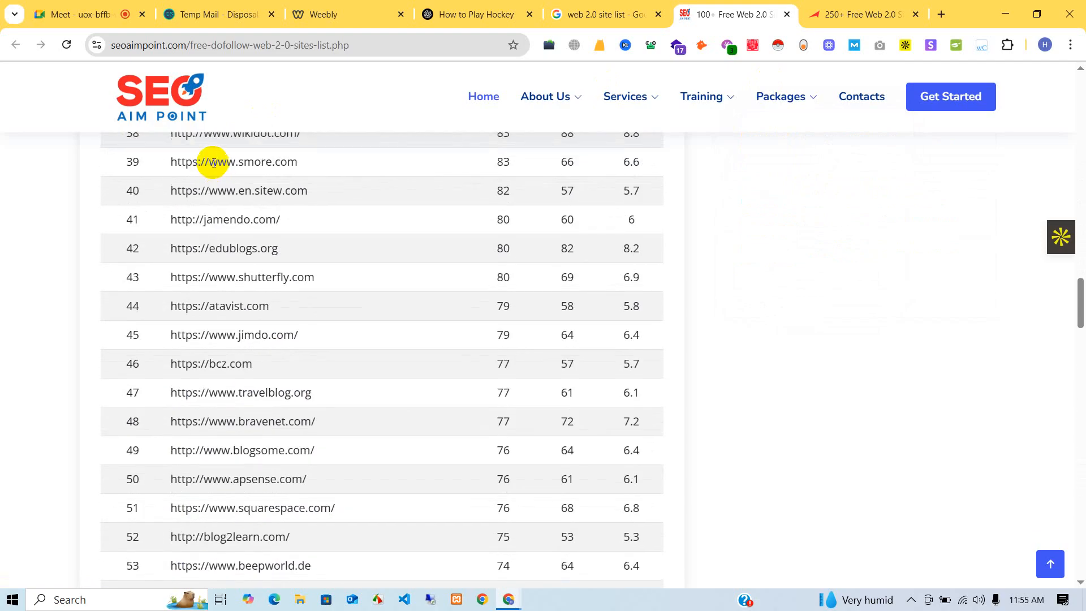
scroll(214, 163, up, 13)
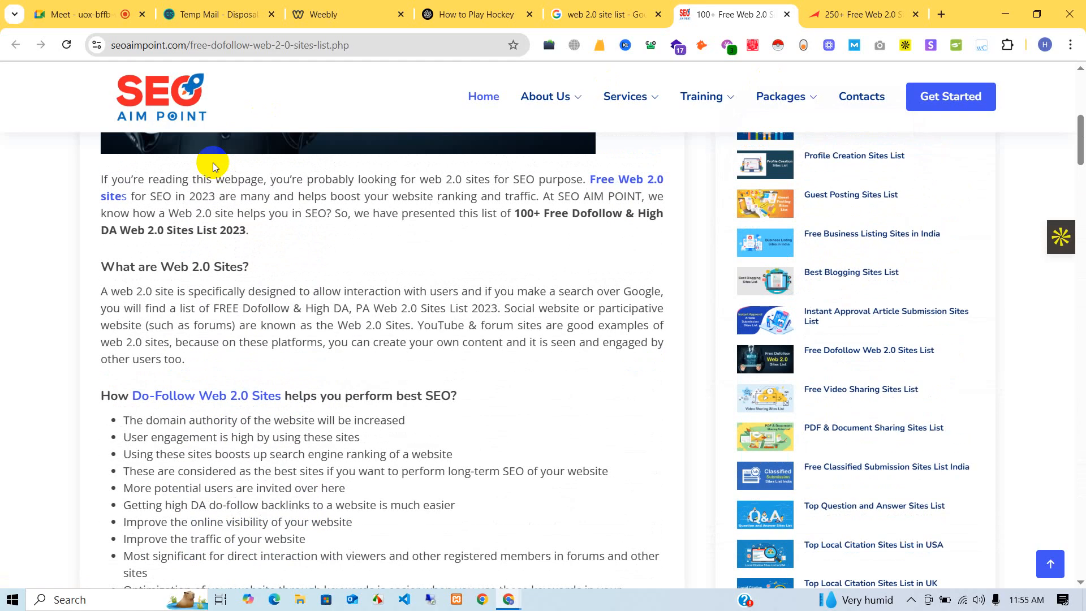